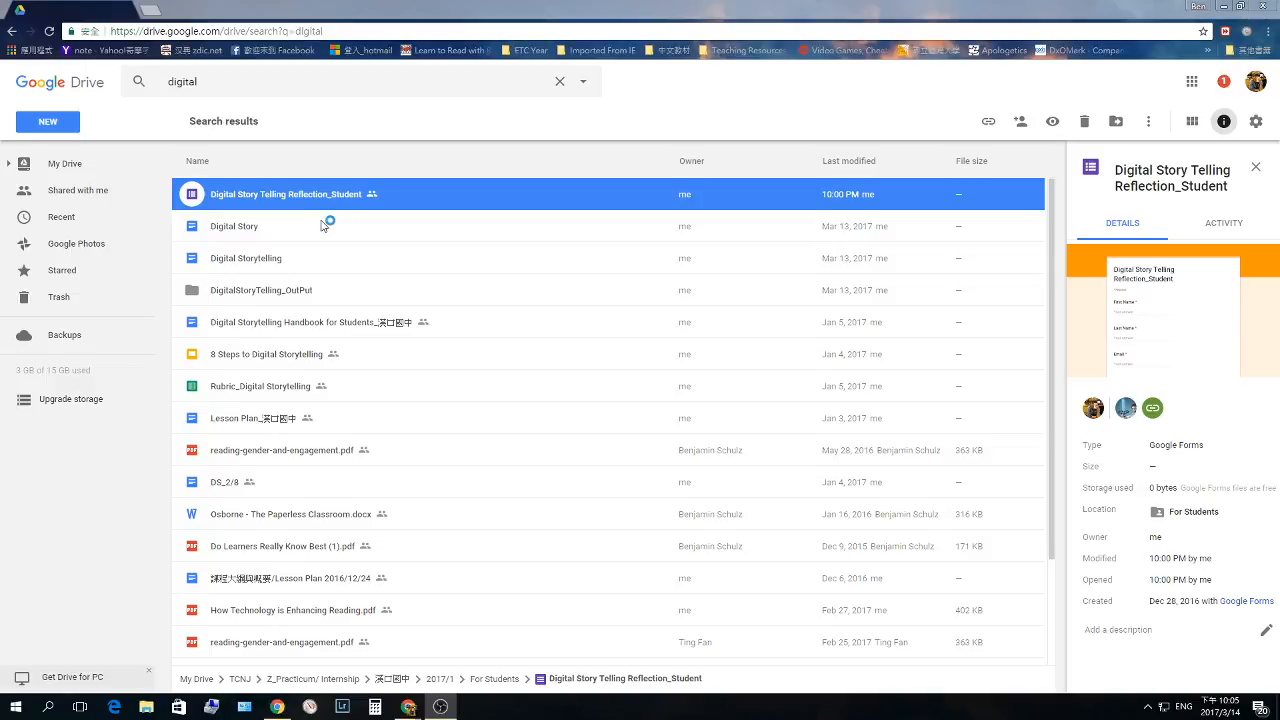
- Open the Digital Story Telling Reflection_Student form and check its settings without changing anything
double_click(403, 194)
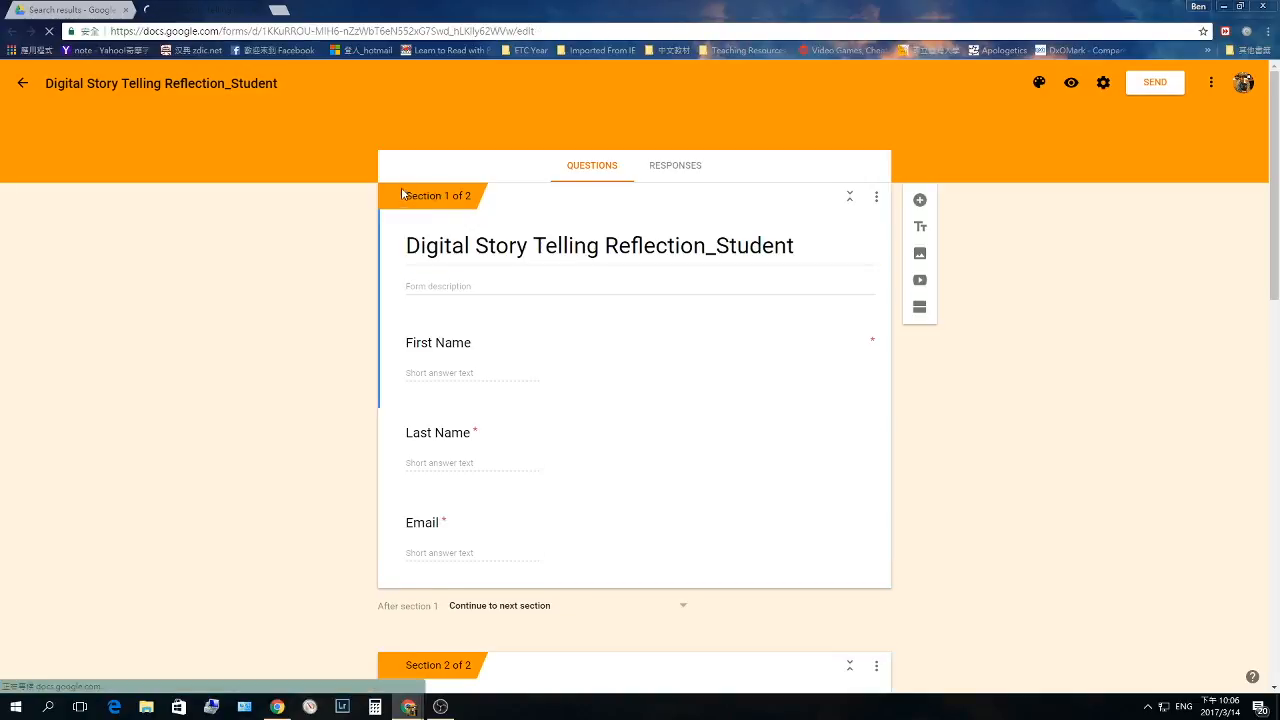
scroll(674, 309, "down", 1)
scroll(375, 317, "up", 1)
scroll(464, 373, "down", 1)
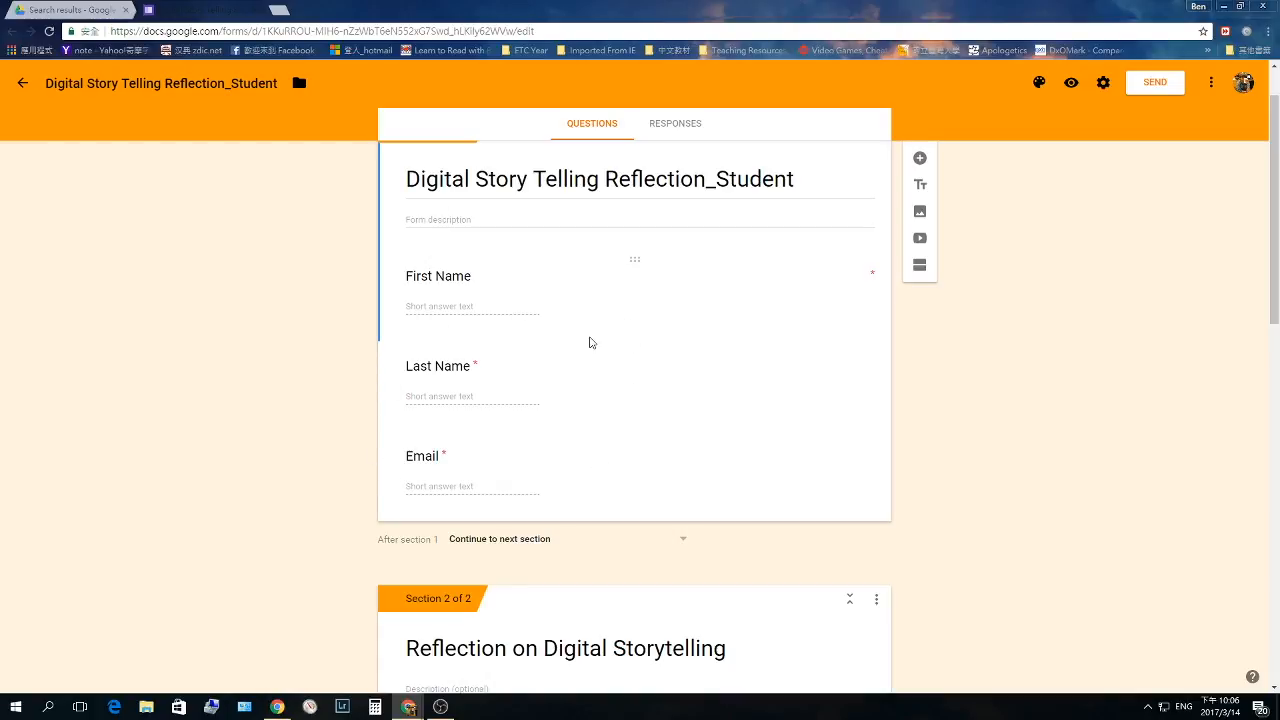
left_click(1103, 83)
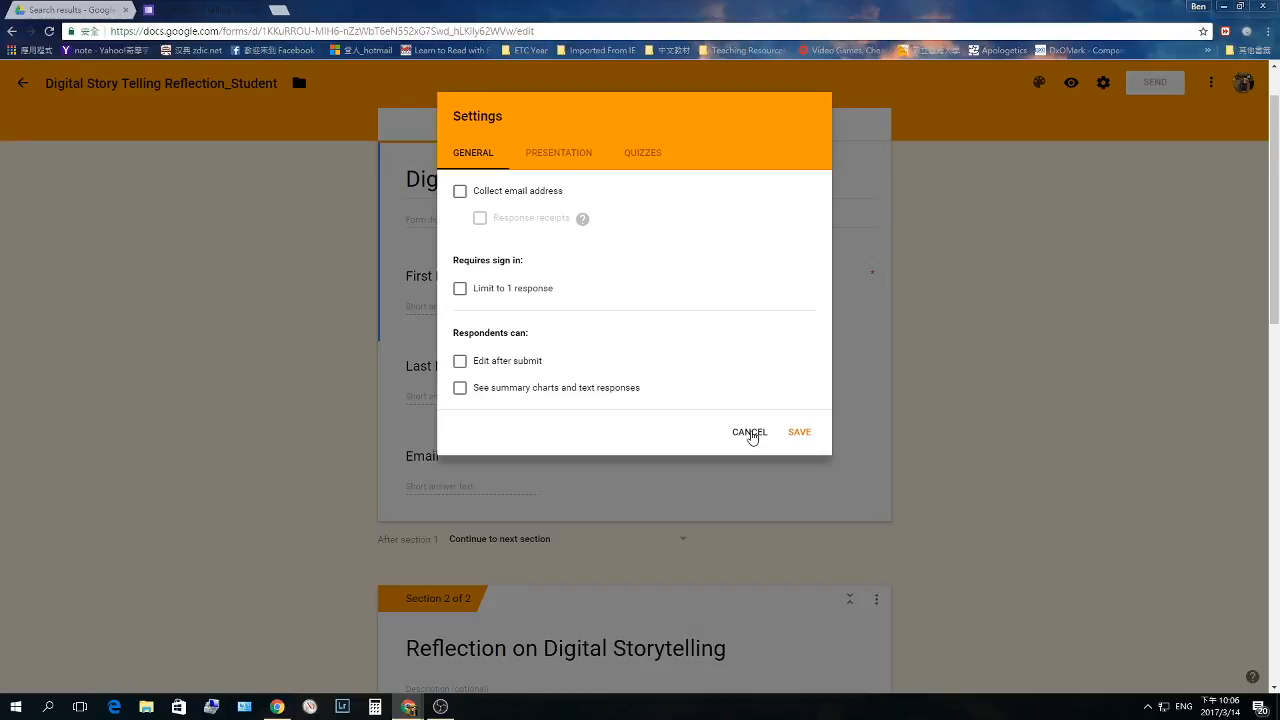
left_click(750, 433)
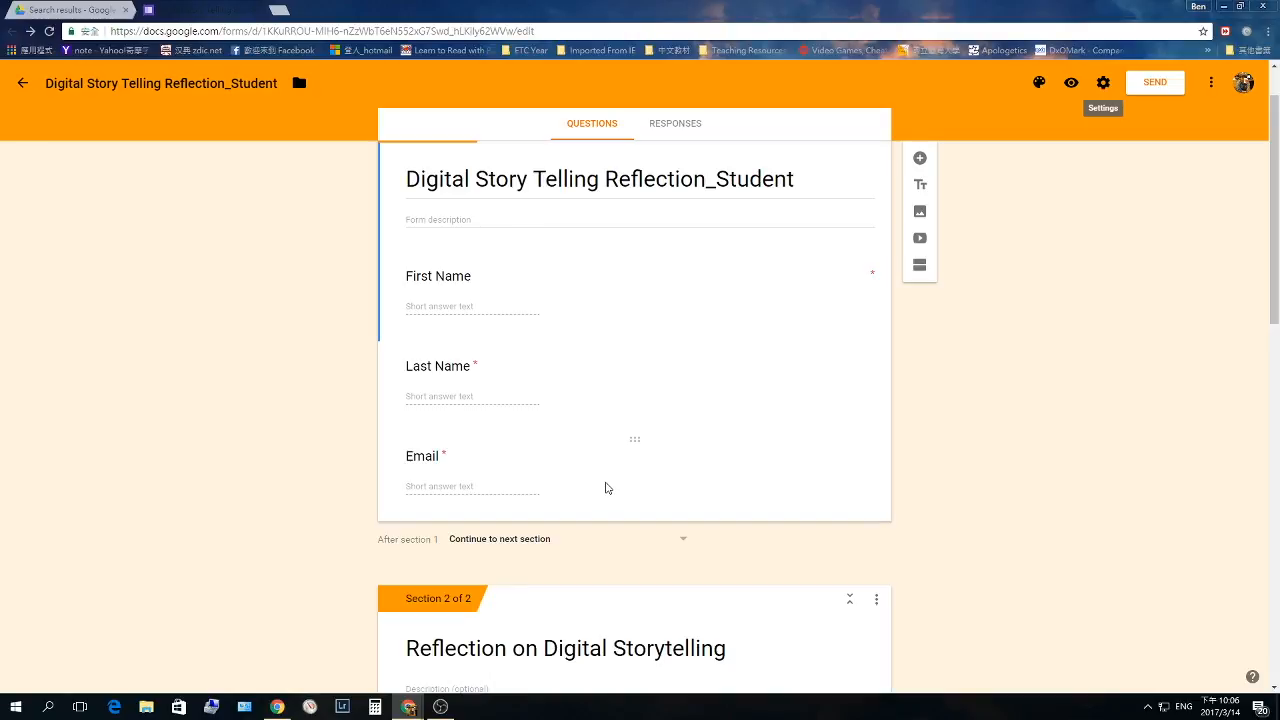
- Review the 1–10 rating and long-answer reflection questions, ending back at the top
scroll(626, 286, "down", 3)
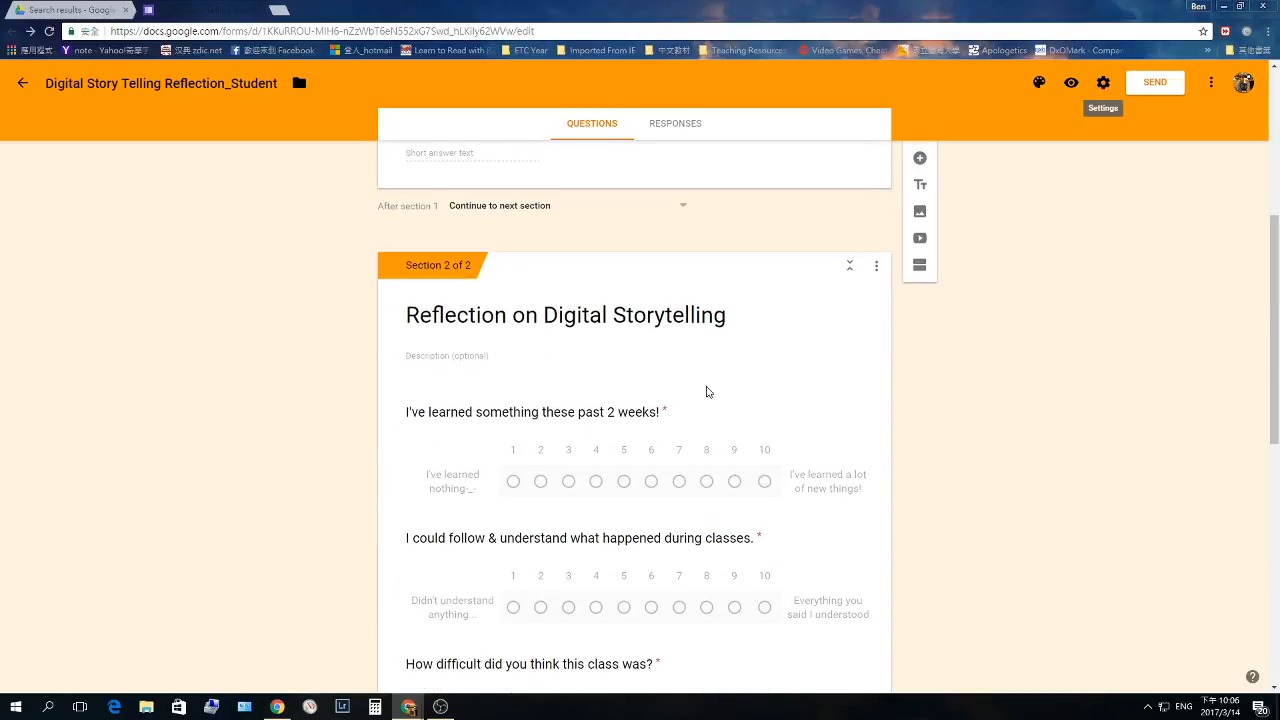
scroll(249, 277, "down", 3)
scroll(677, 574, "down", 5)
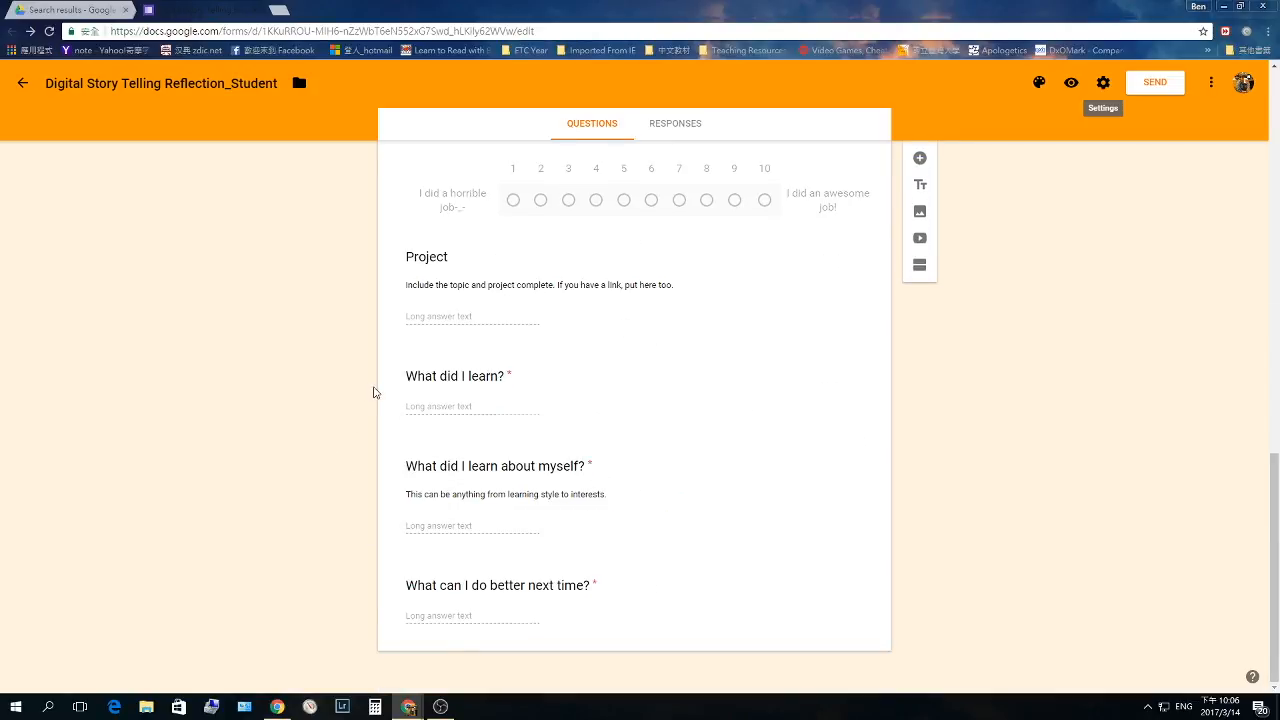
scroll(374, 392, "up", 1)
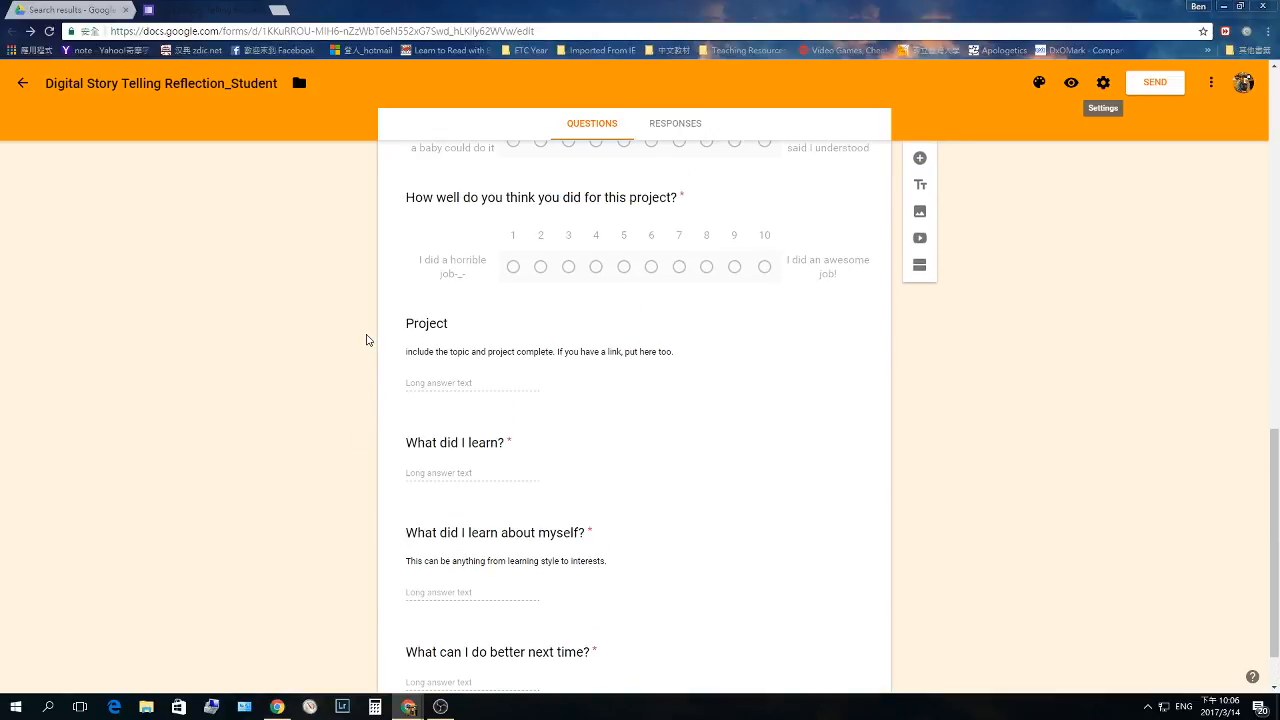
scroll(366, 340, "up", 15)
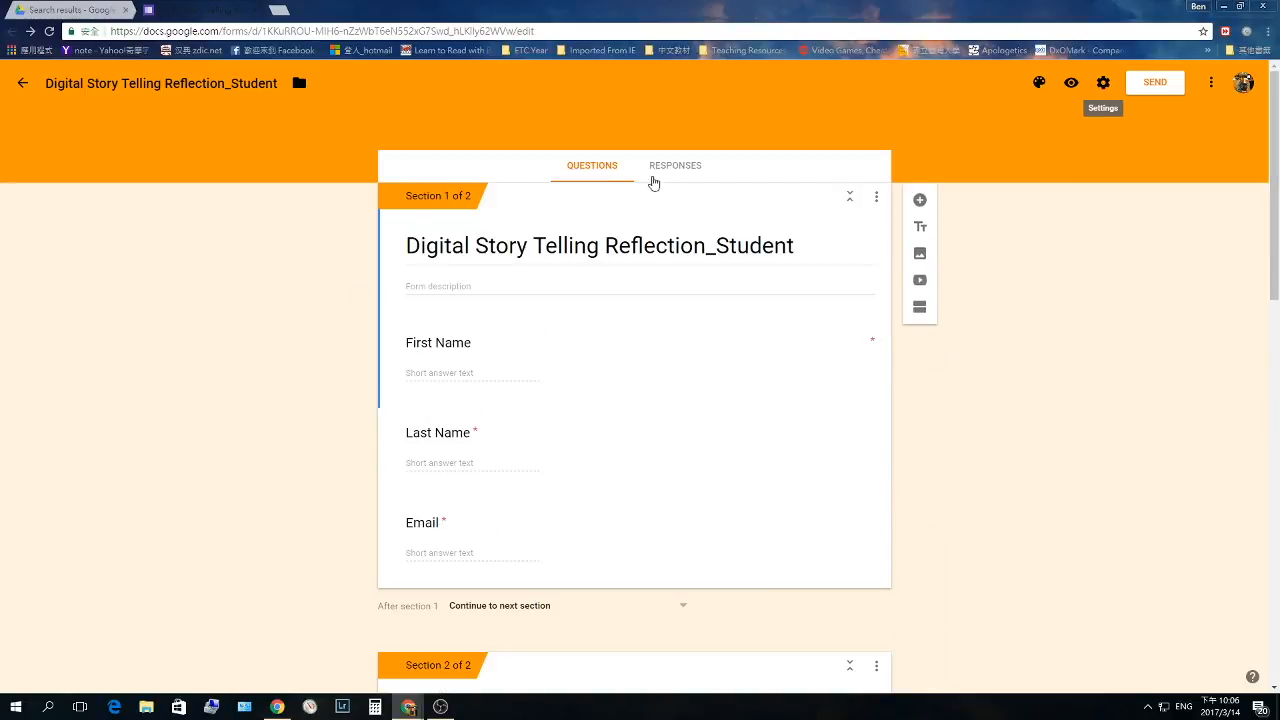
- Send the form's responses to a new spreadsheet, Digital Story Telling Reflection_Student (Responses)
left_click(670, 166)
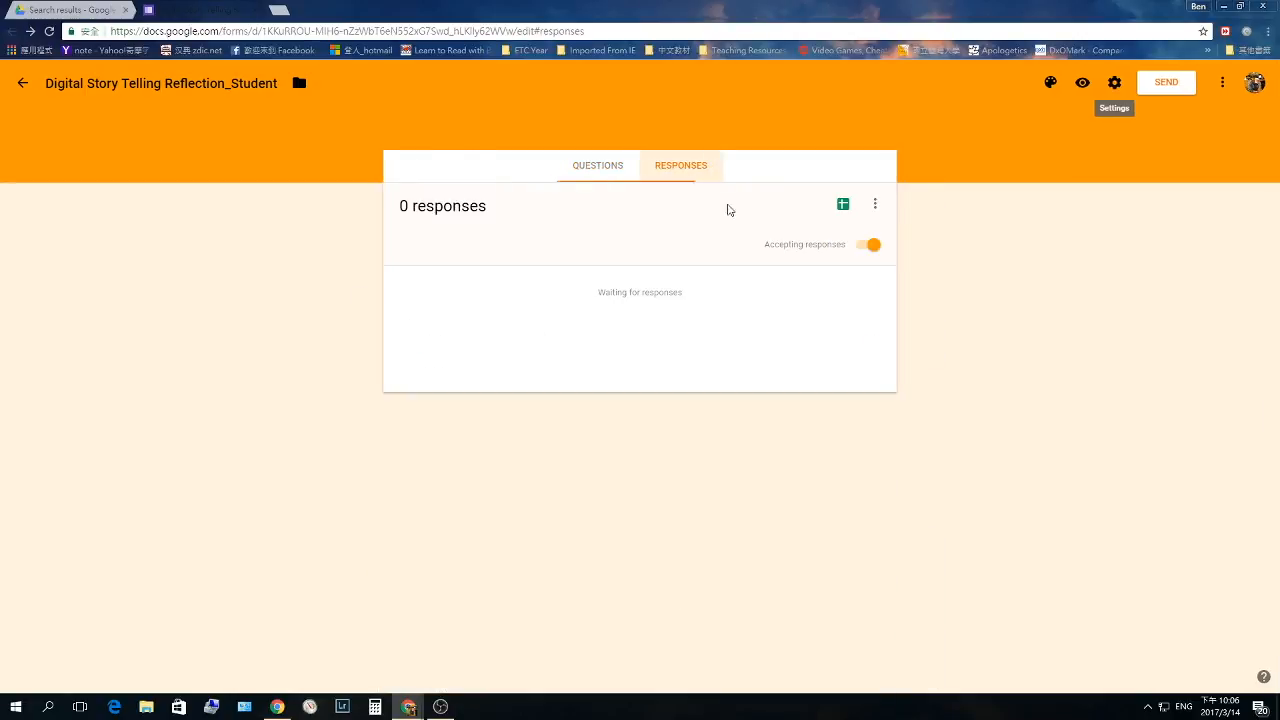
left_click(845, 206)
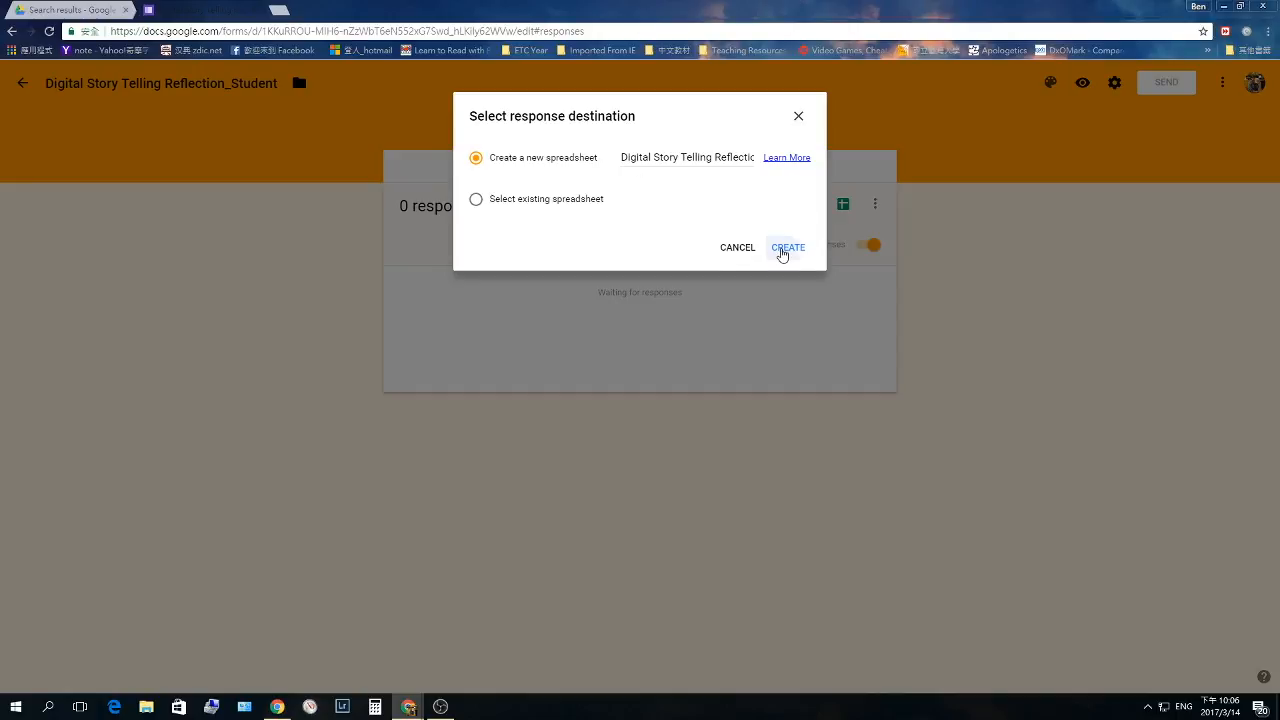
left_click(783, 251)
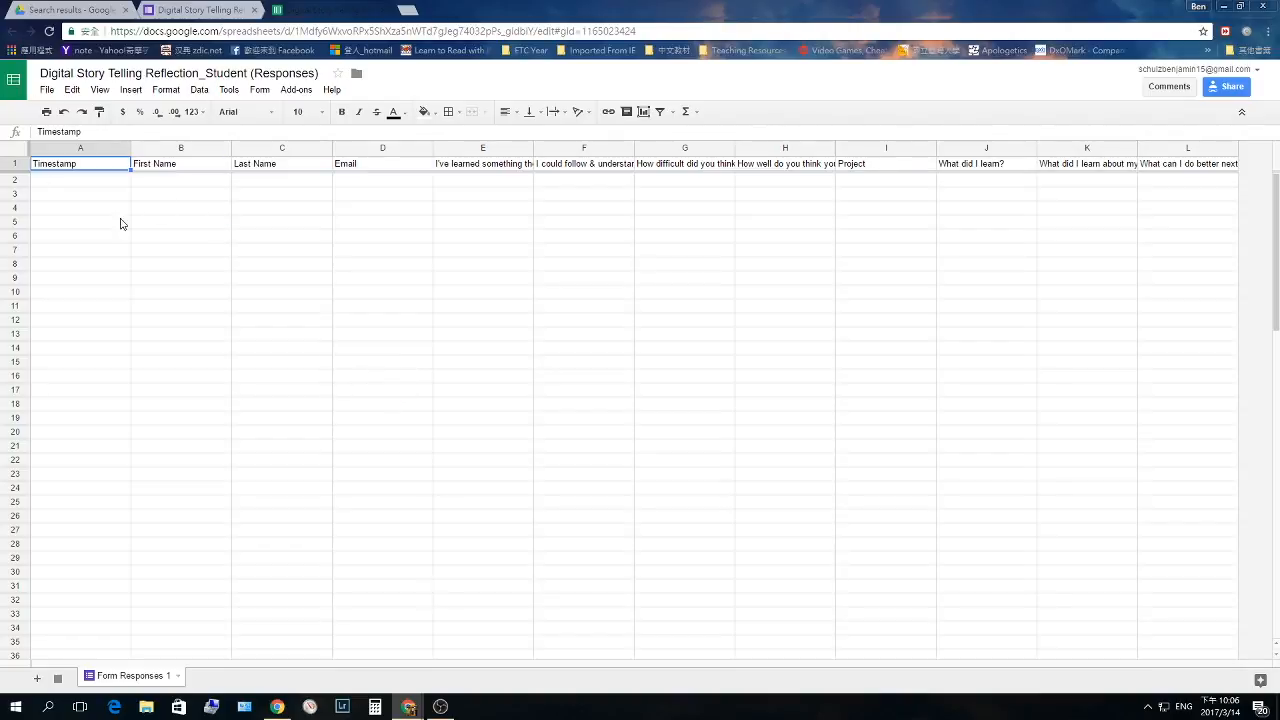
- Search the add-on gallery for 'Autocrat', install autoCrat, and allow its requested permissions
left_click(295, 92)
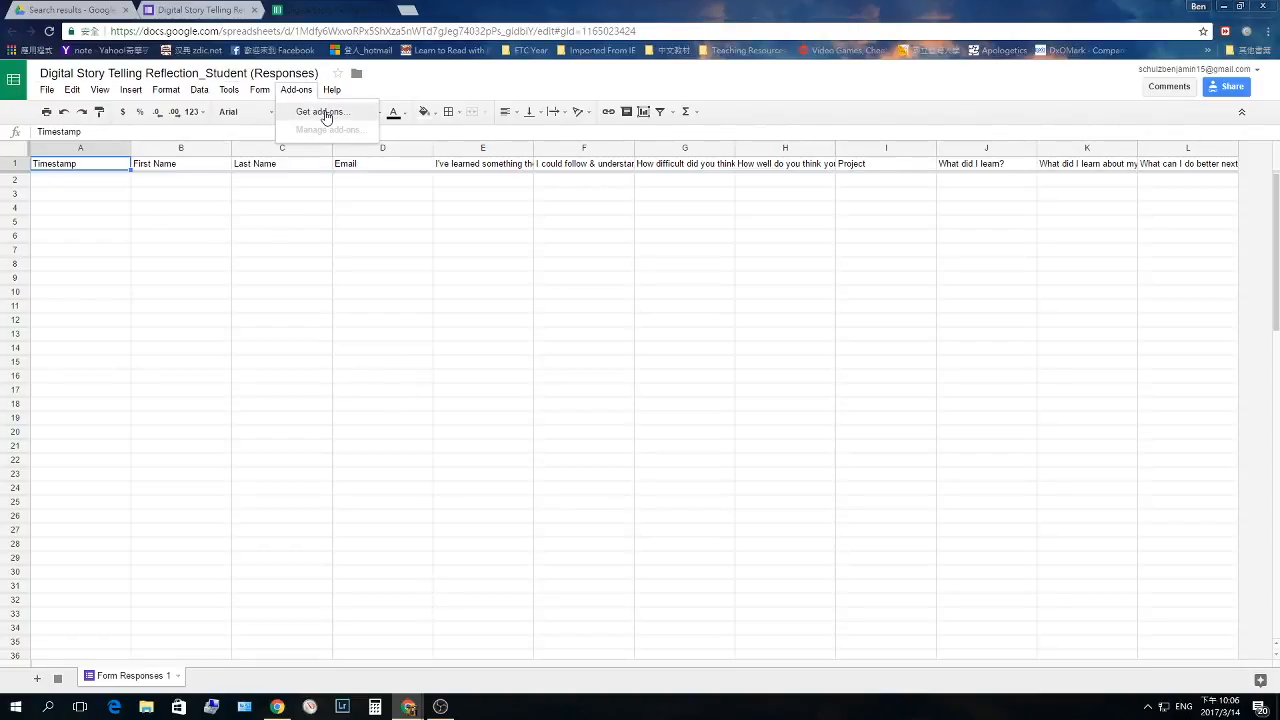
left_click(322, 112)
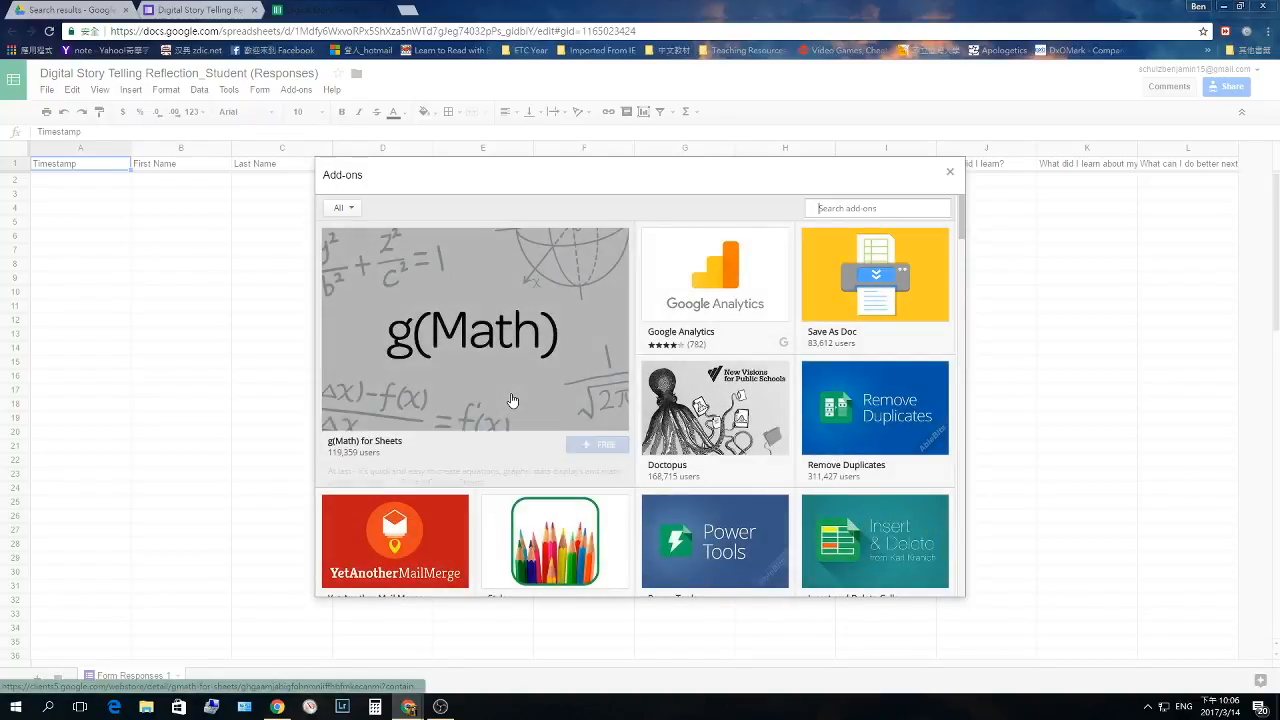
type("Autoc")
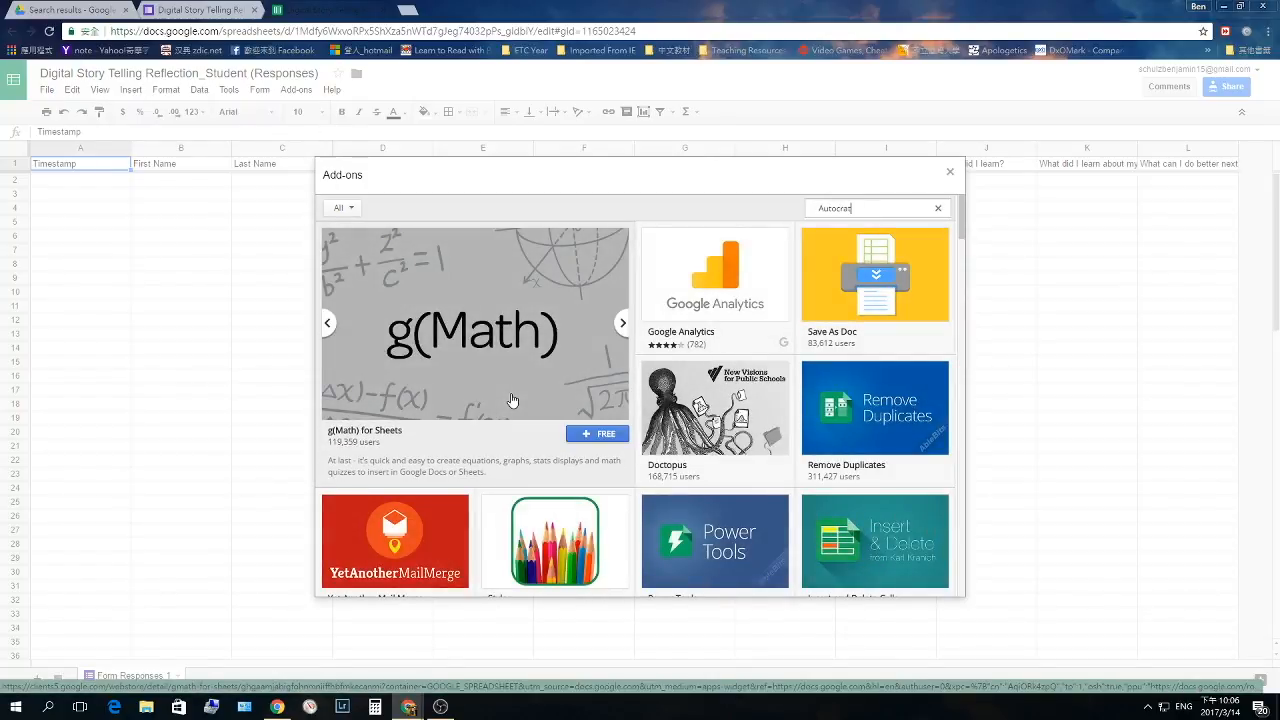
type("rat")
key("Return")
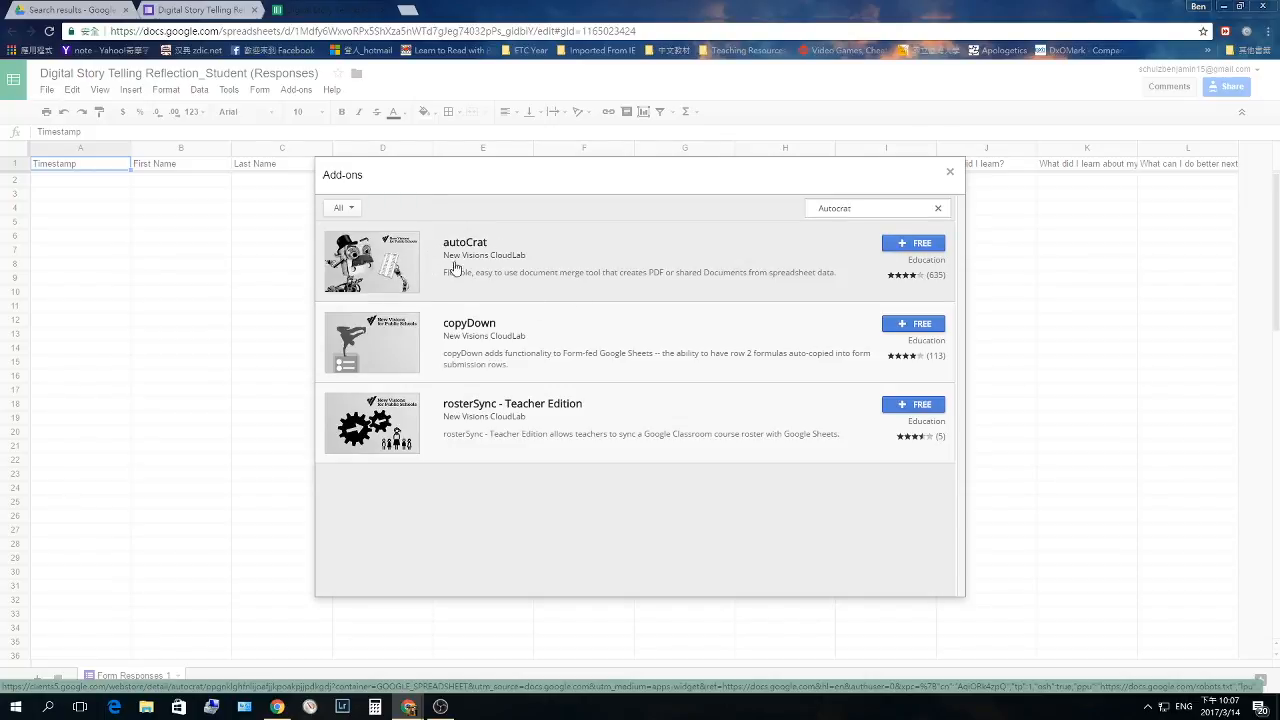
left_click(910, 244)
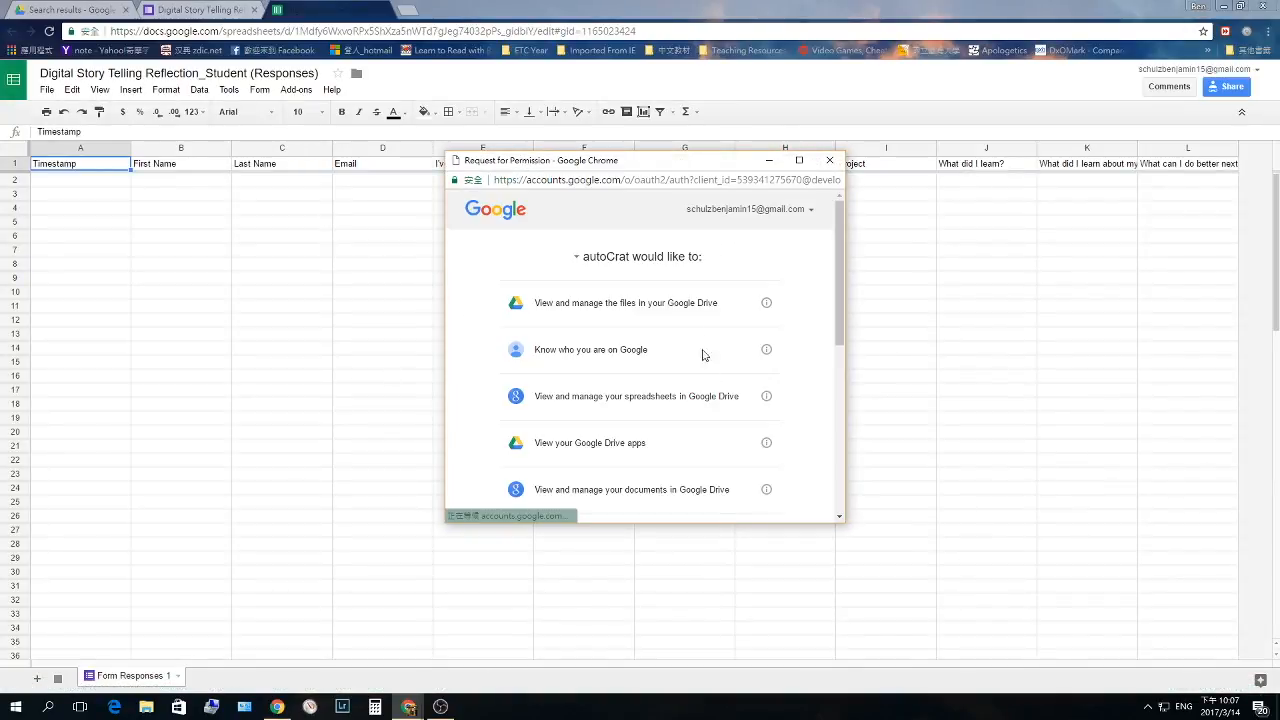
scroll(705, 345, "down", 5)
scroll(705, 313, "down", 1)
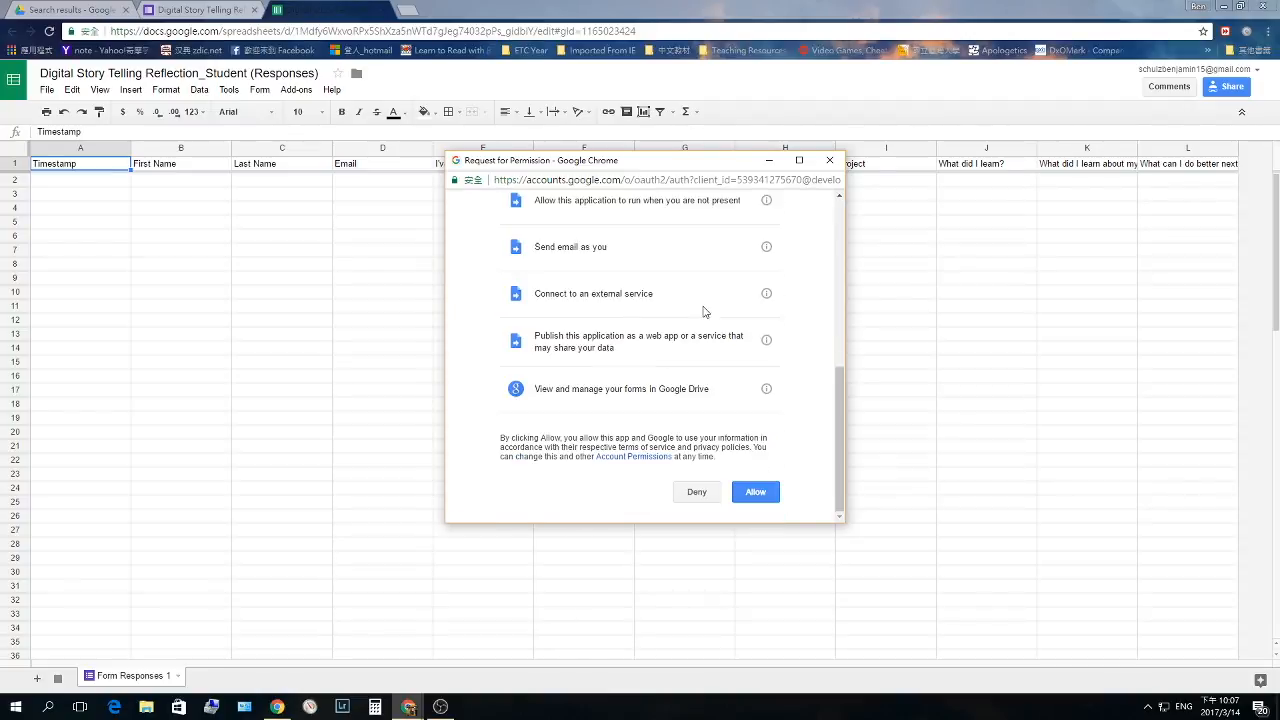
left_click(753, 491)
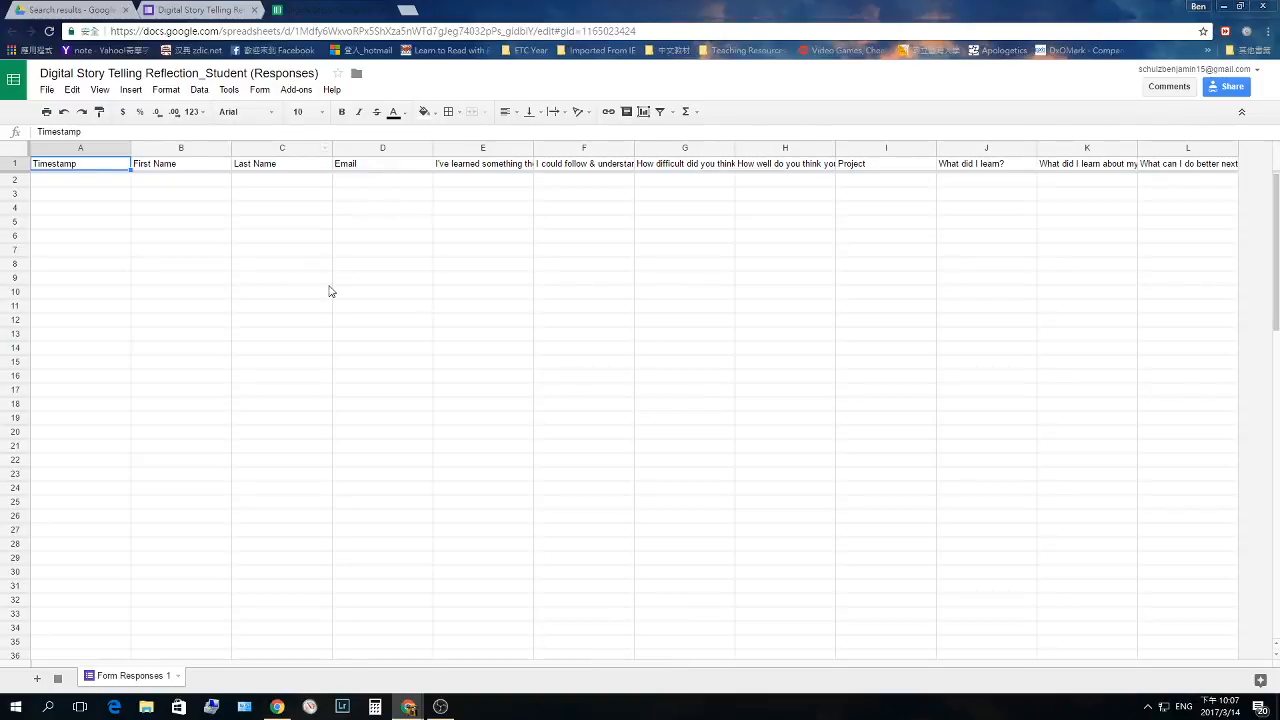
- Launch autoCrat from the Add-ons menu and start a new merge job
left_click(293, 92)
left_click(295, 90)
mouse_move(355, 122)
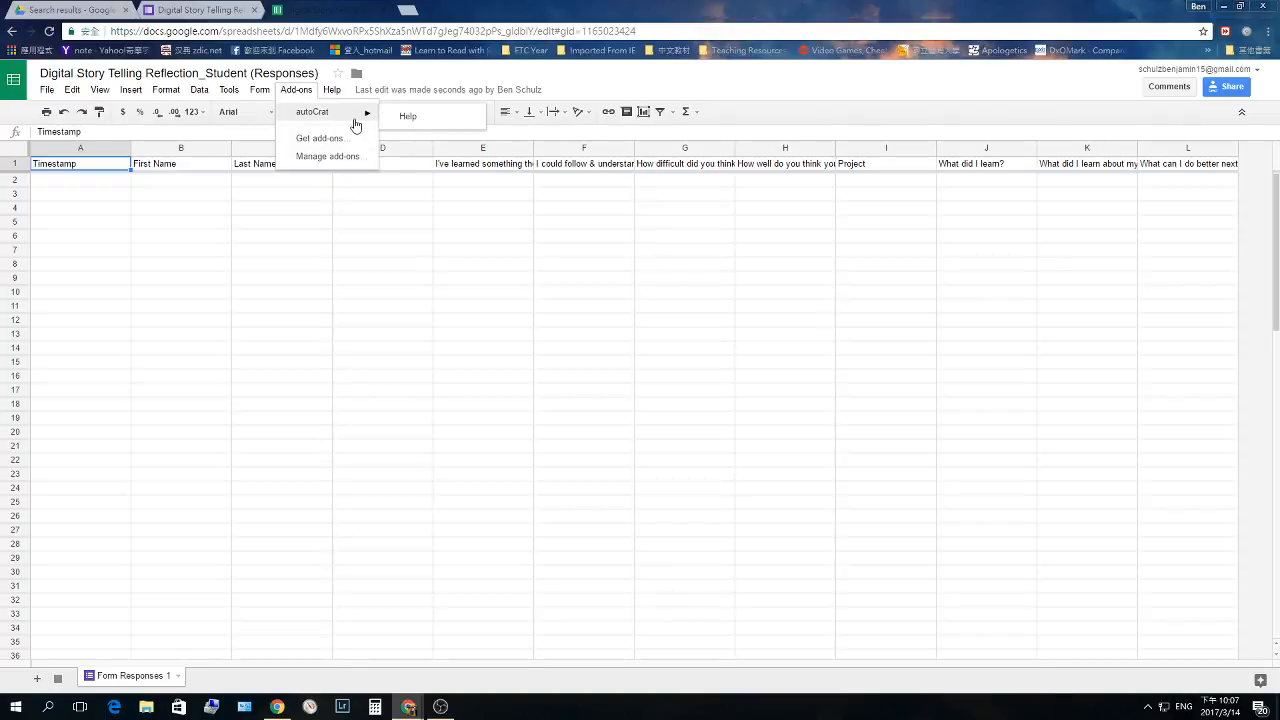
left_click(405, 116)
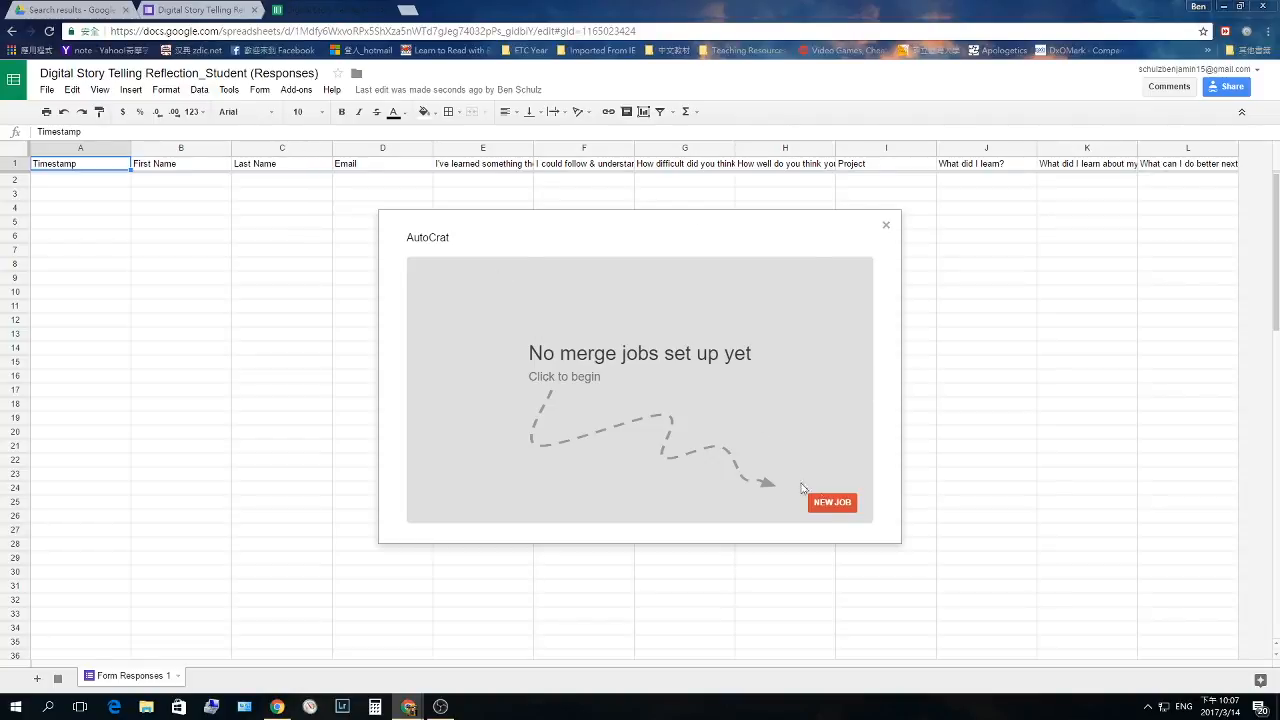
left_click(836, 506)
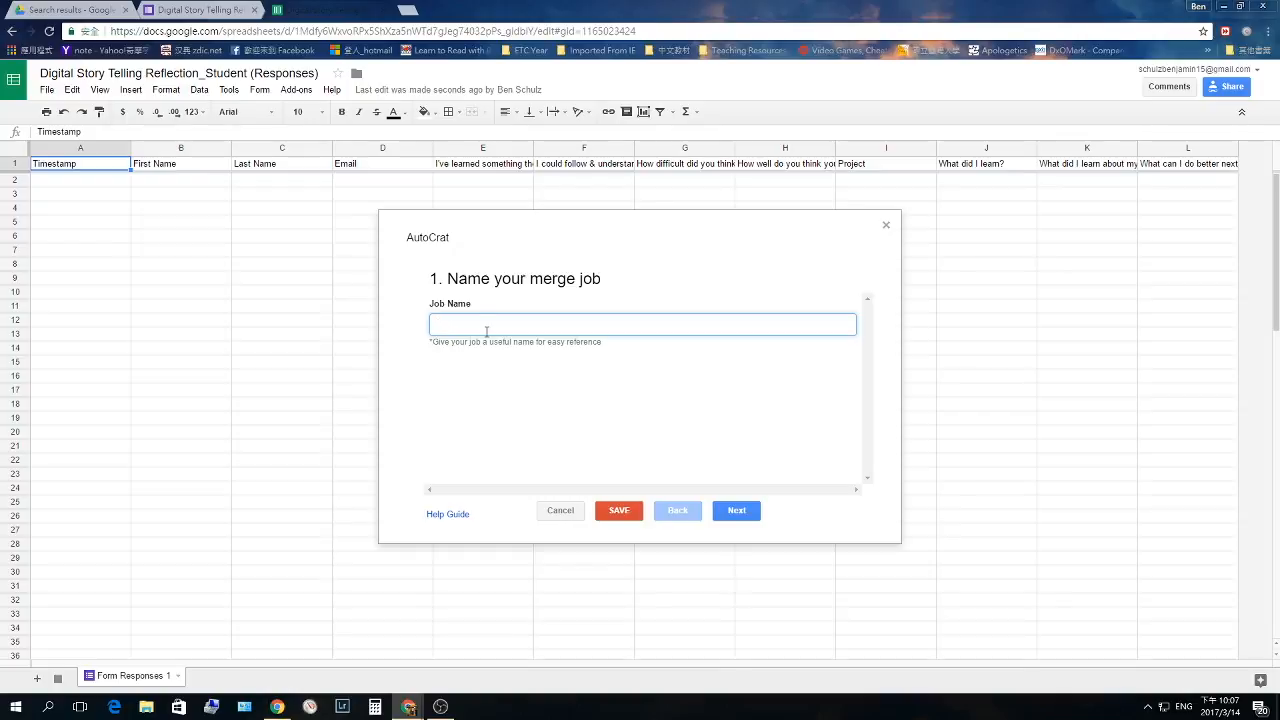
- Name the job 'Digital Story', advance to template choice, and view the Digital Storytelling template
type("Digital Stoy")
type("y")
left_click(740, 512)
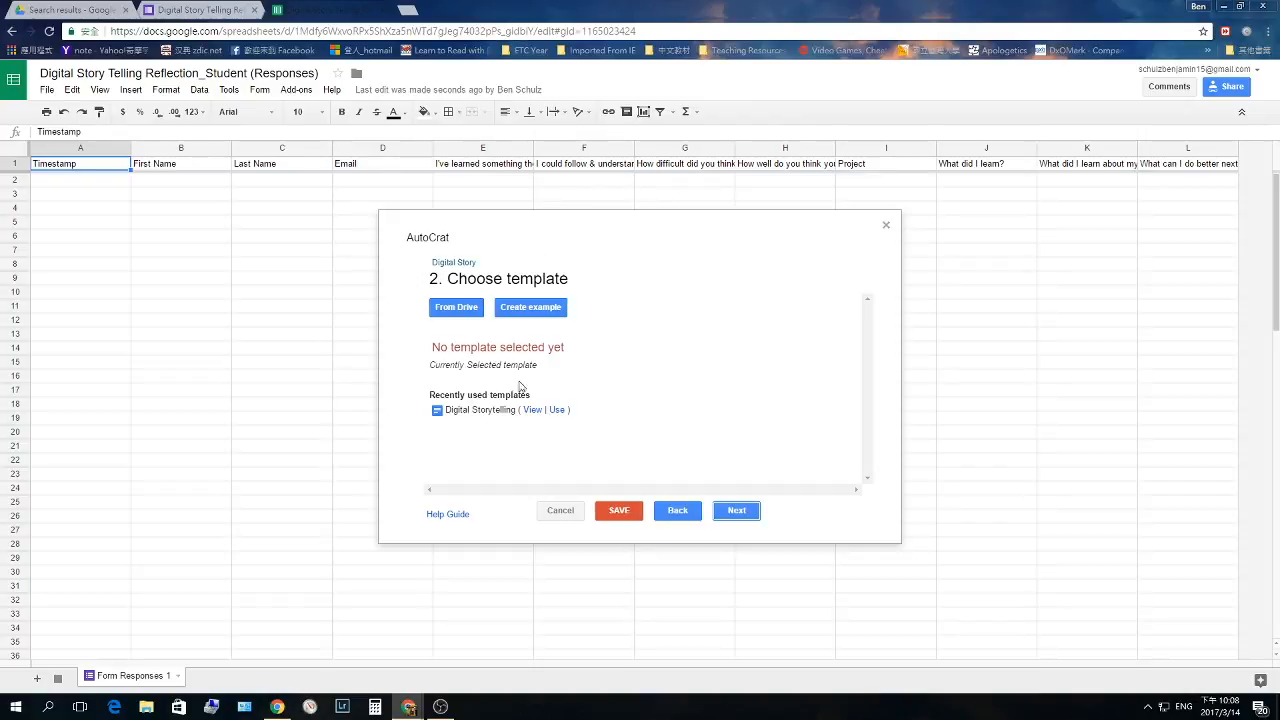
left_click_drag(424, 396, 544, 397)
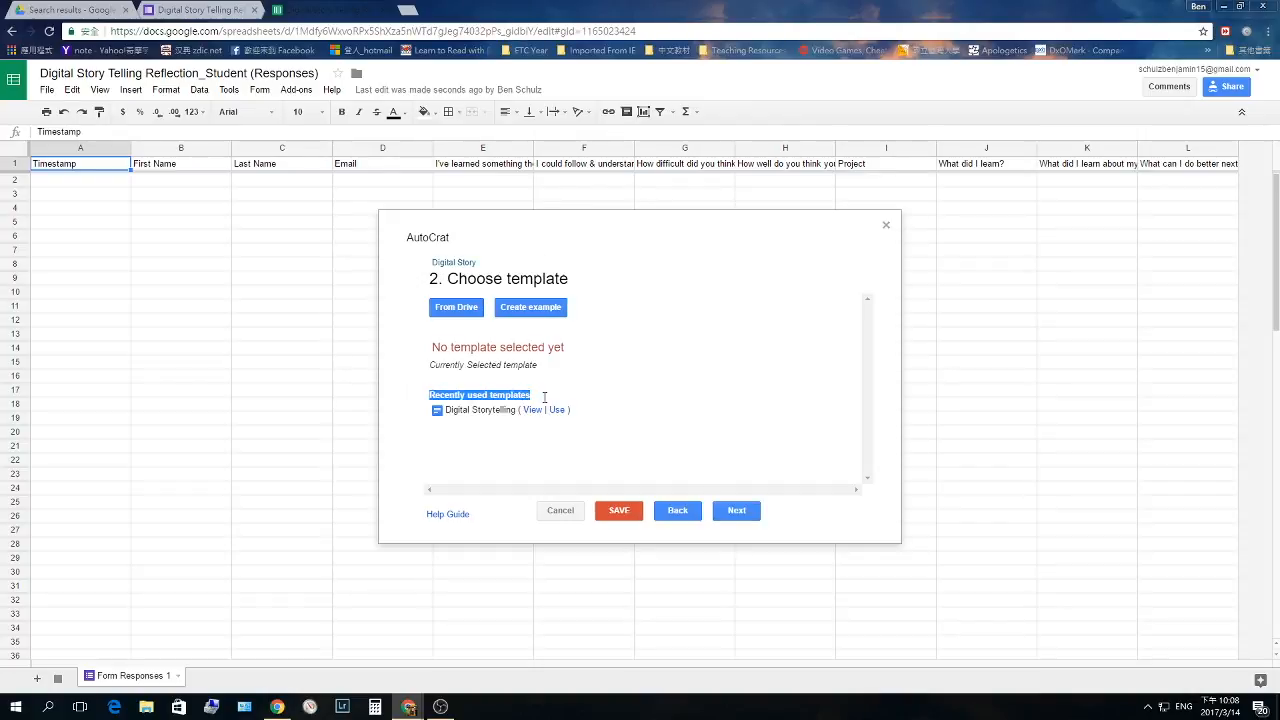
left_click(550, 405)
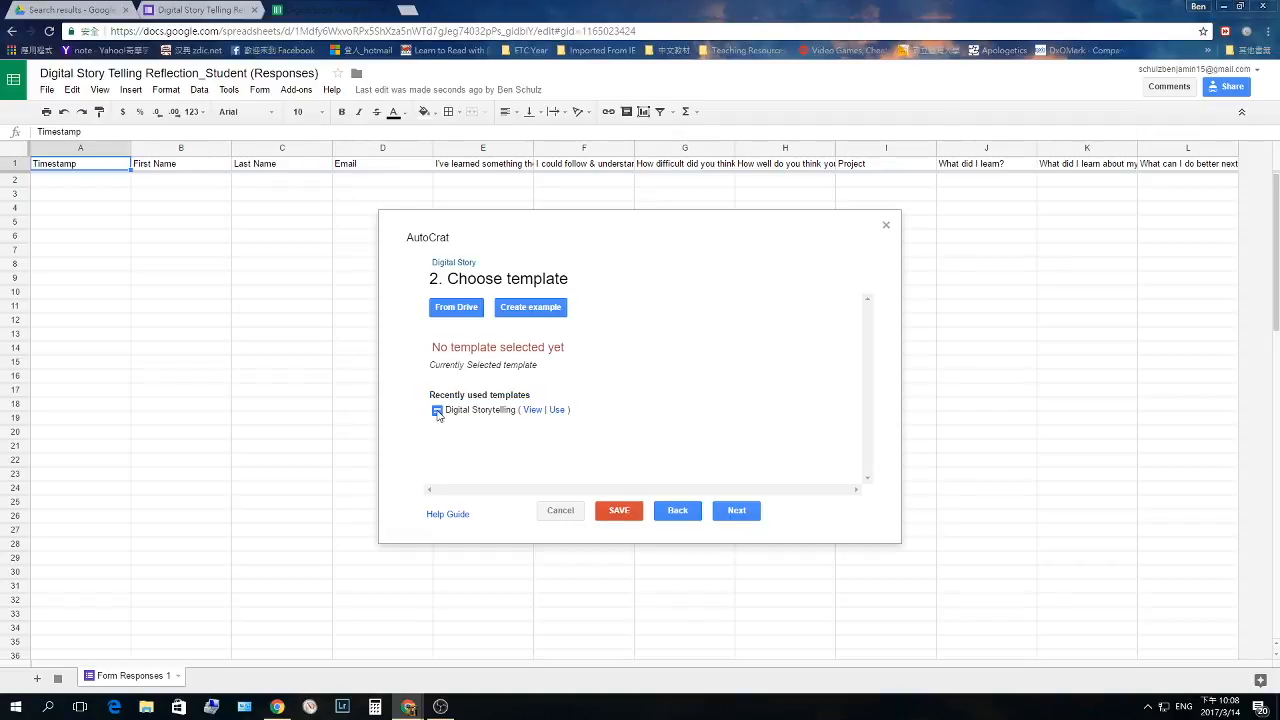
left_click(535, 413)
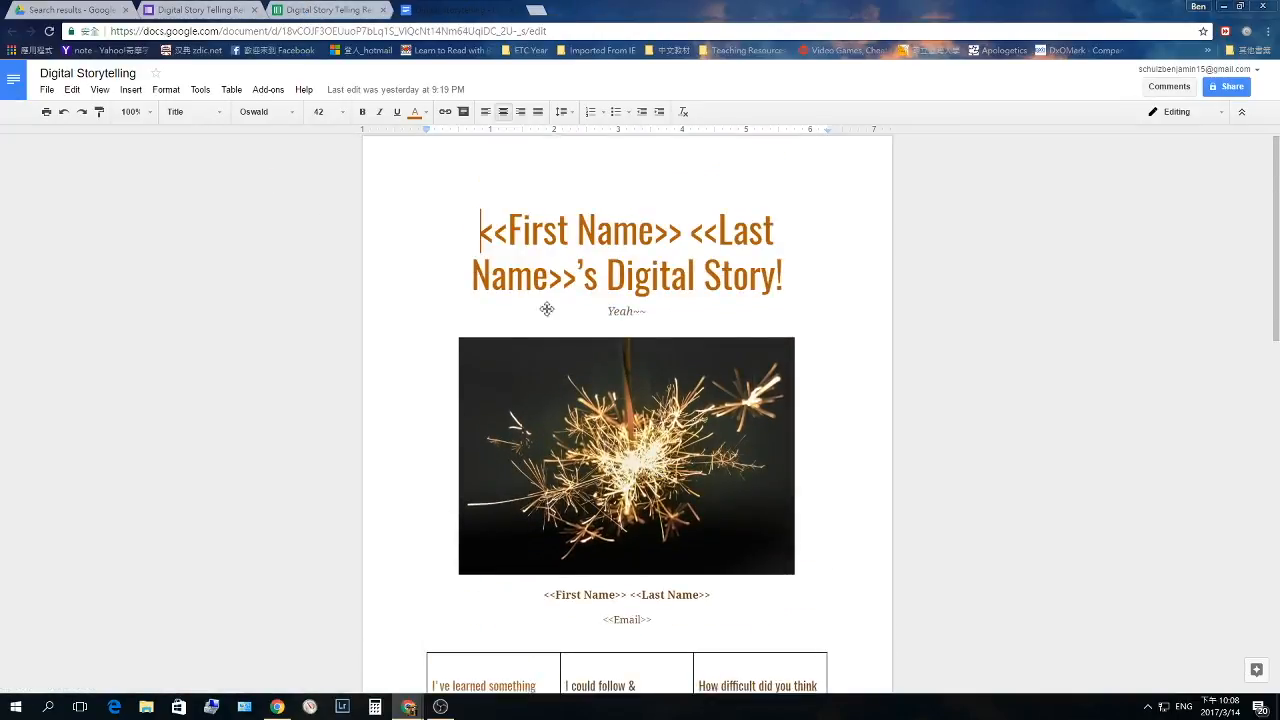
- Compare the template's <<First Name>> title tag against the form's questions
left_click(195, 9)
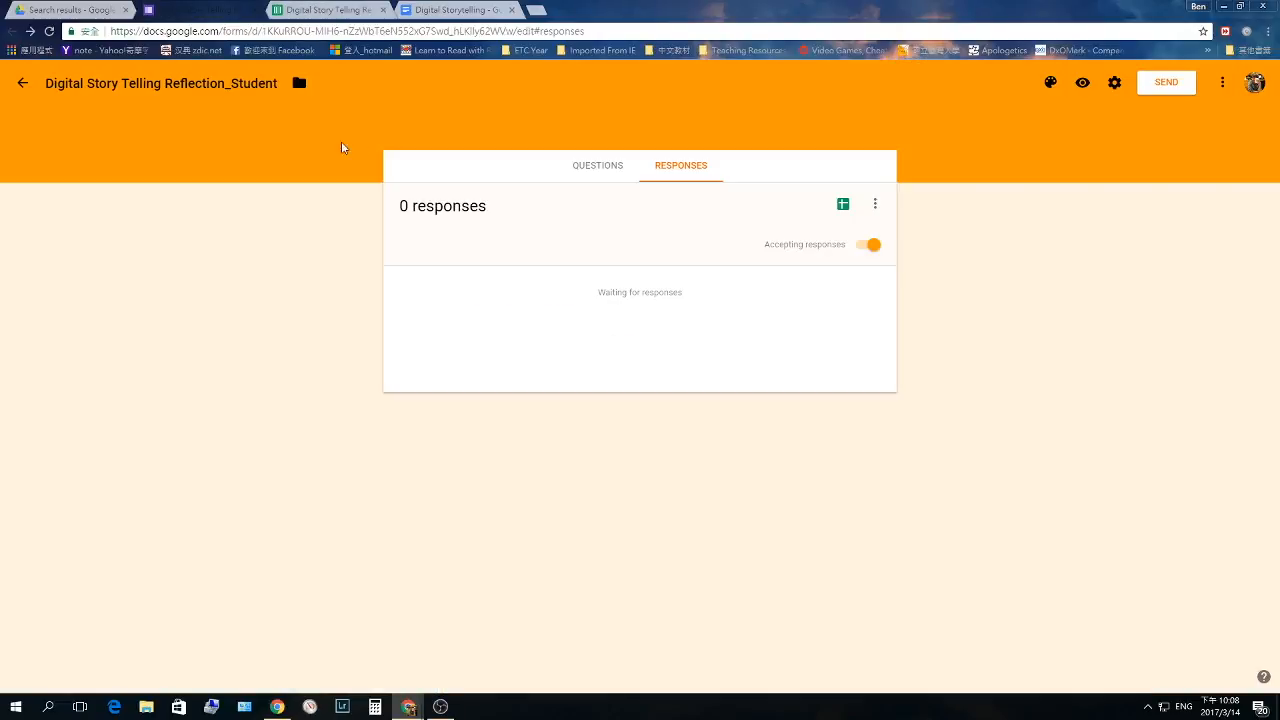
left_click(612, 184)
left_click(455, 9)
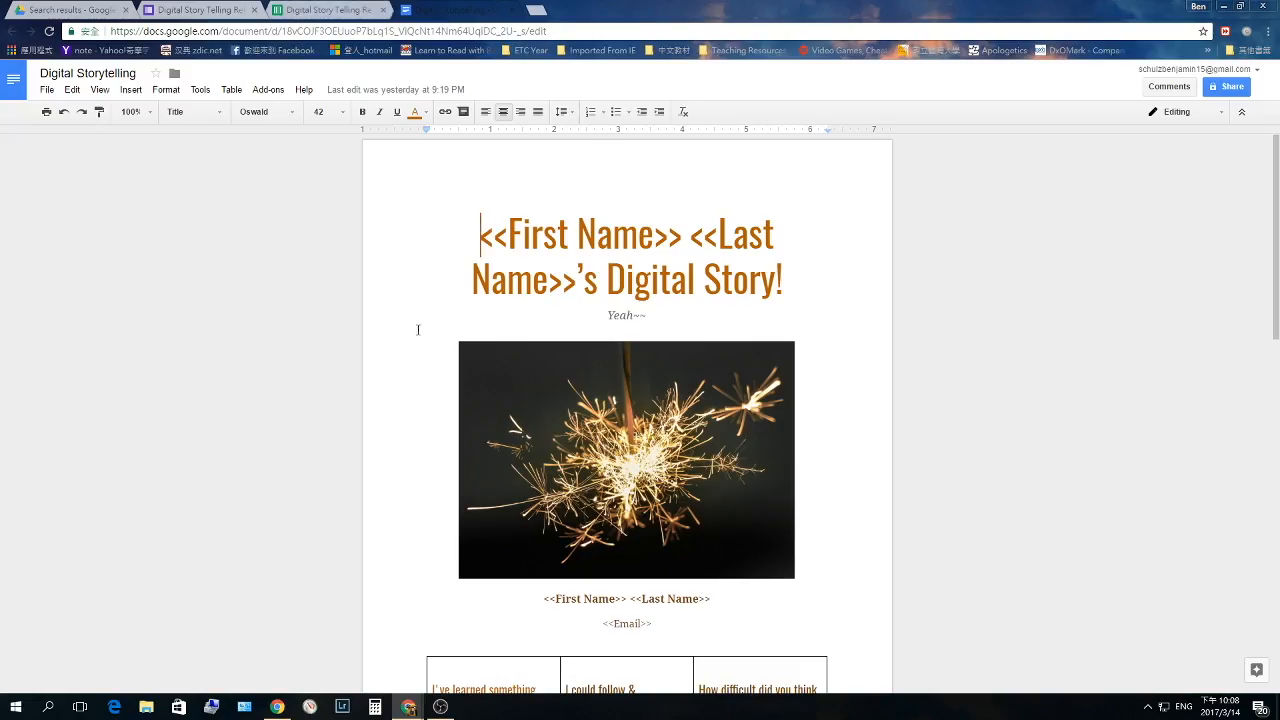
double_click(490, 232)
double_click(668, 236)
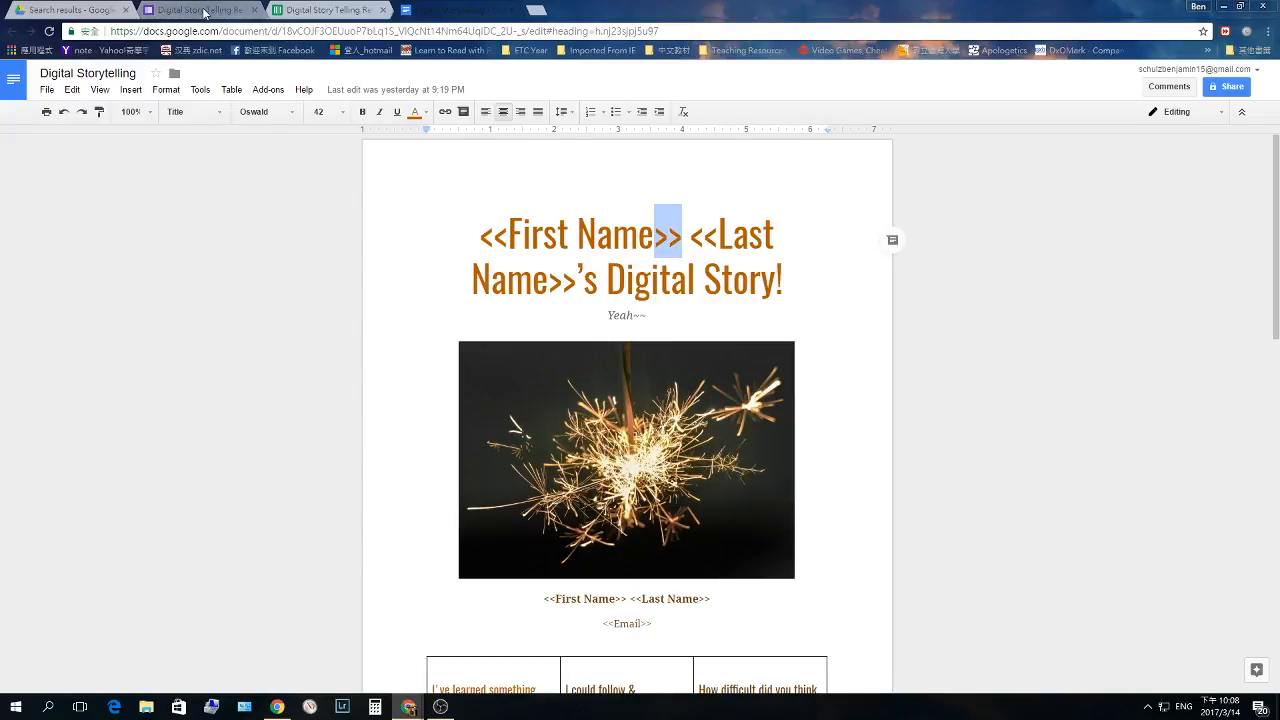
key("ctrl+2")
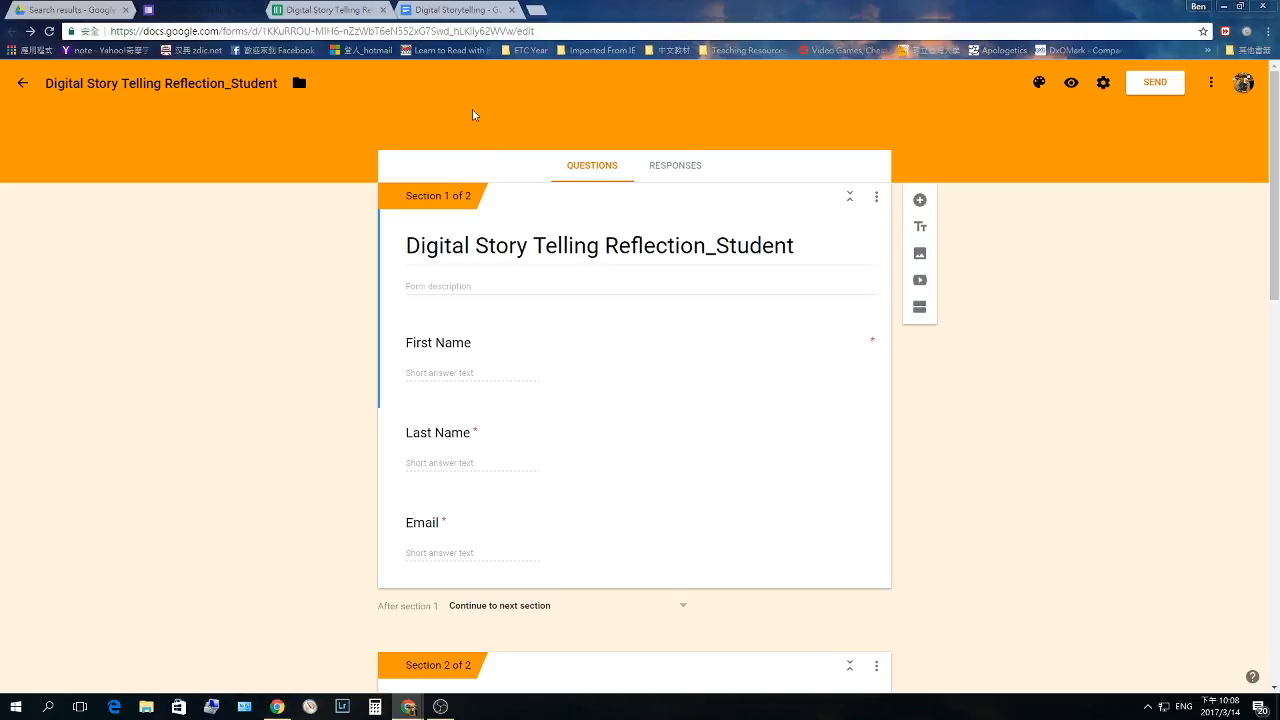
key("ctrl+3")
left_click(441, 10)
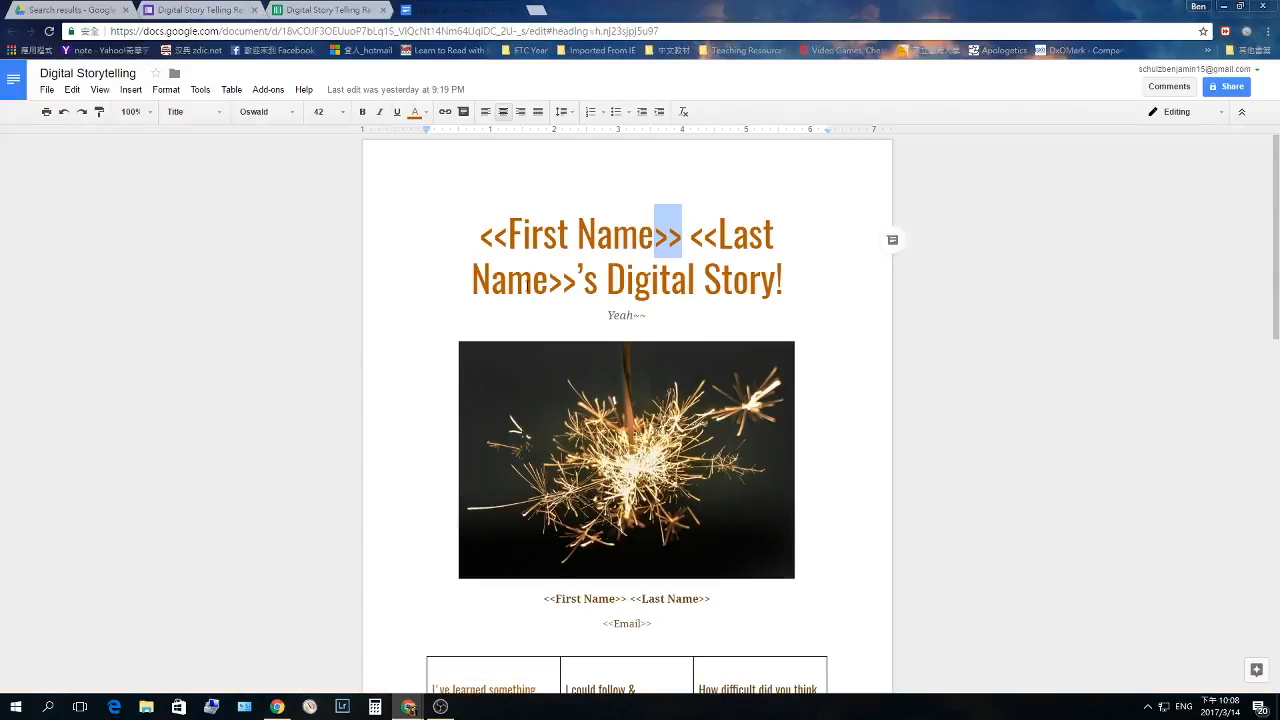
- Look through the template's reflection-question tag table, then return to AutoCrat's template choice
scroll(600, 420, "down", 2)
scroll(465, 310, "up", 2)
scroll(578, 285, "down", 1)
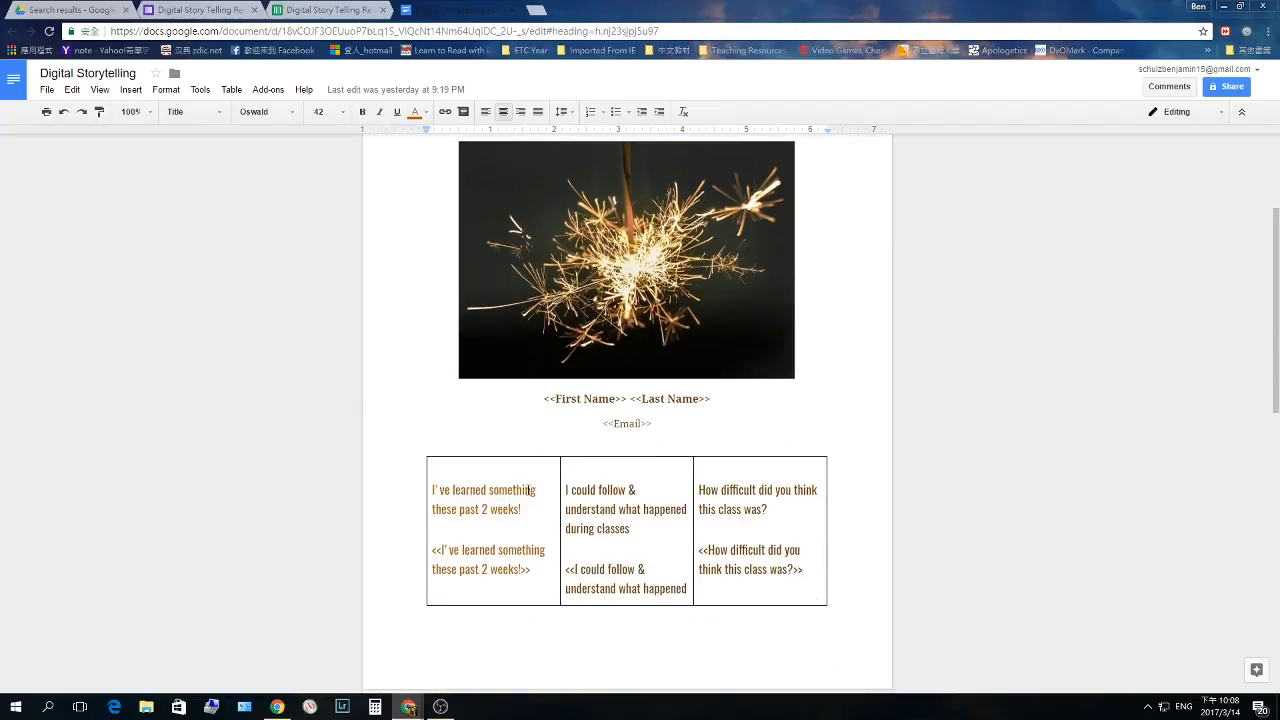
scroll(633, 476, "down", 2)
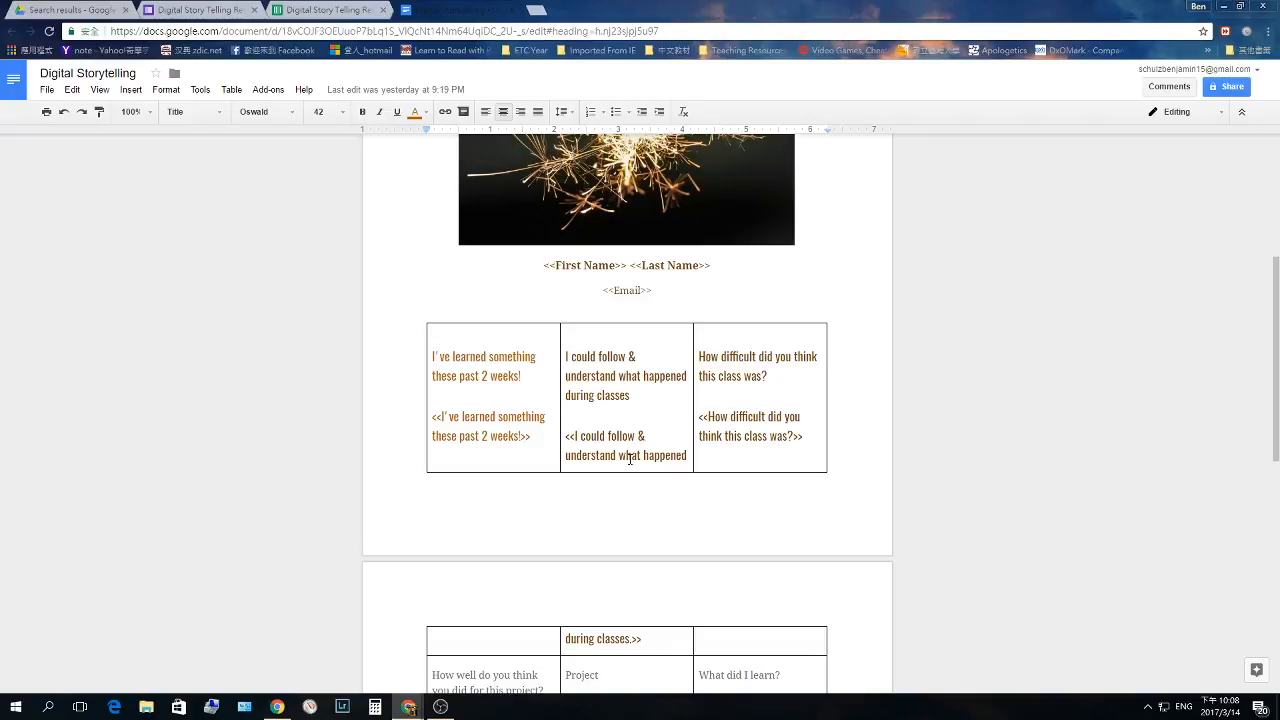
scroll(512, 438, "down", 4)
scroll(517, 429, "up", 7)
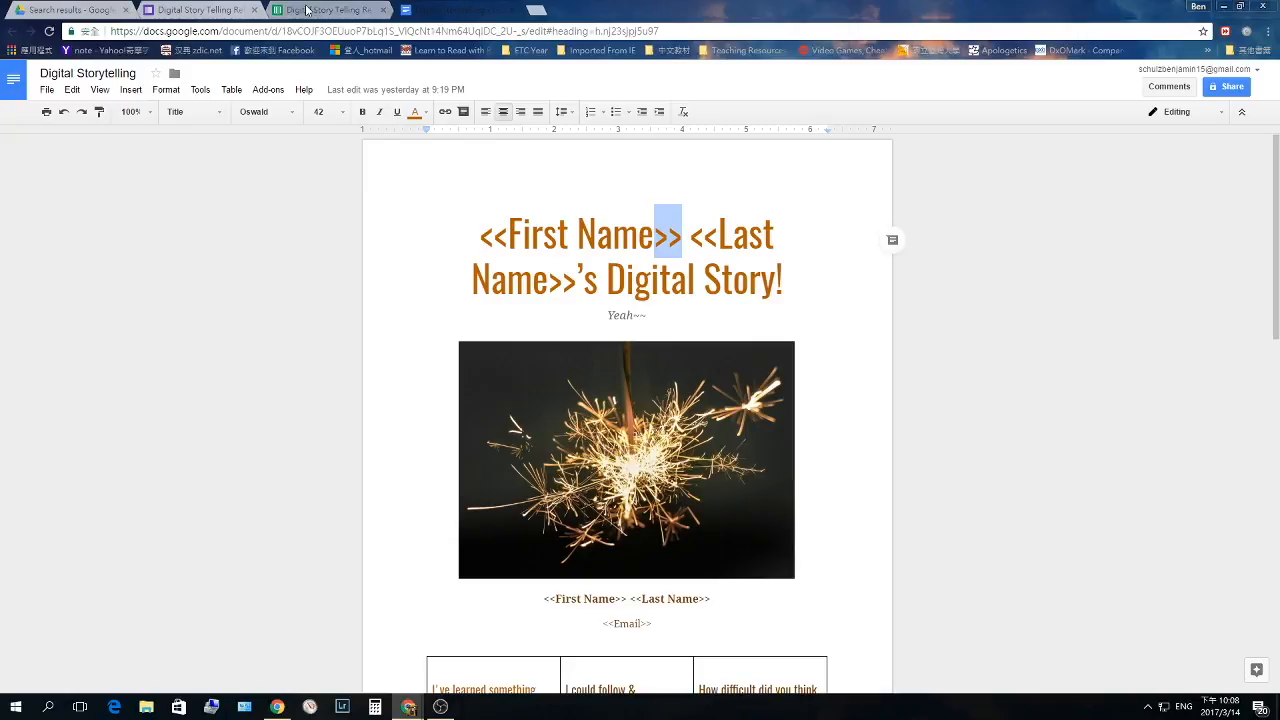
left_click(312, 10)
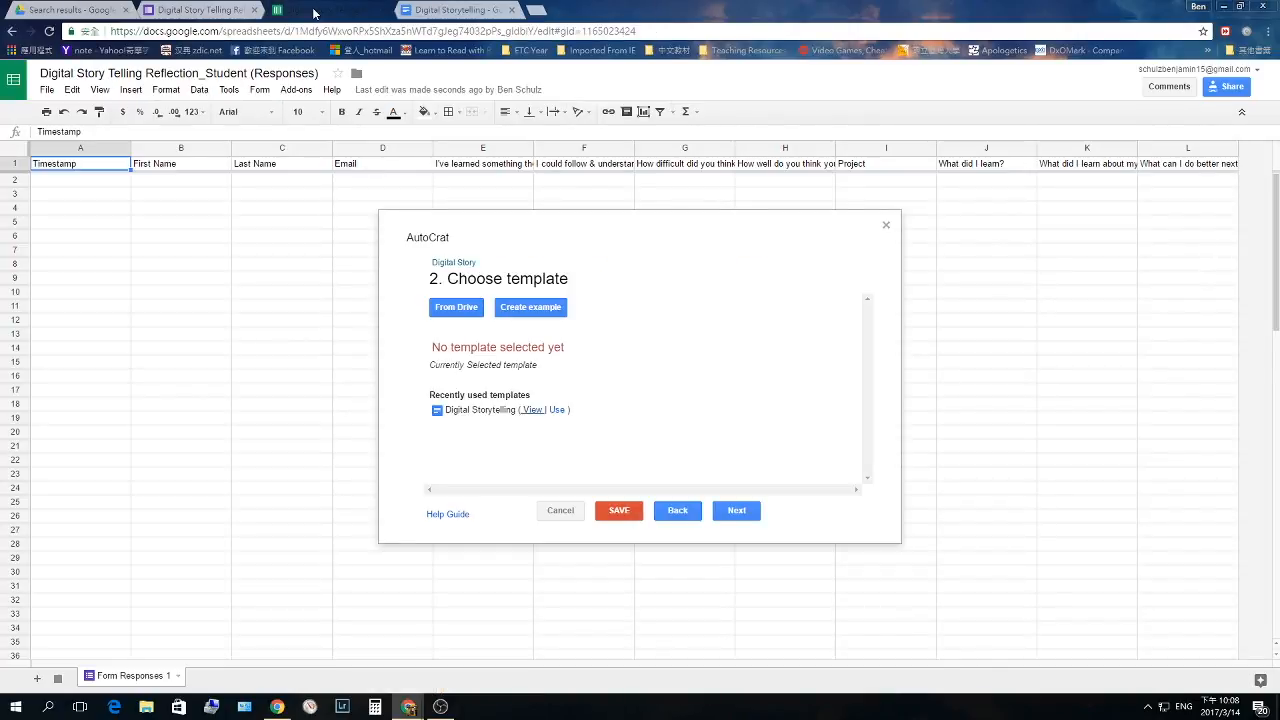
- Generate AutoCrat's example template and demo sheet, then open the AutoCrat Demo Template
left_click(524, 309)
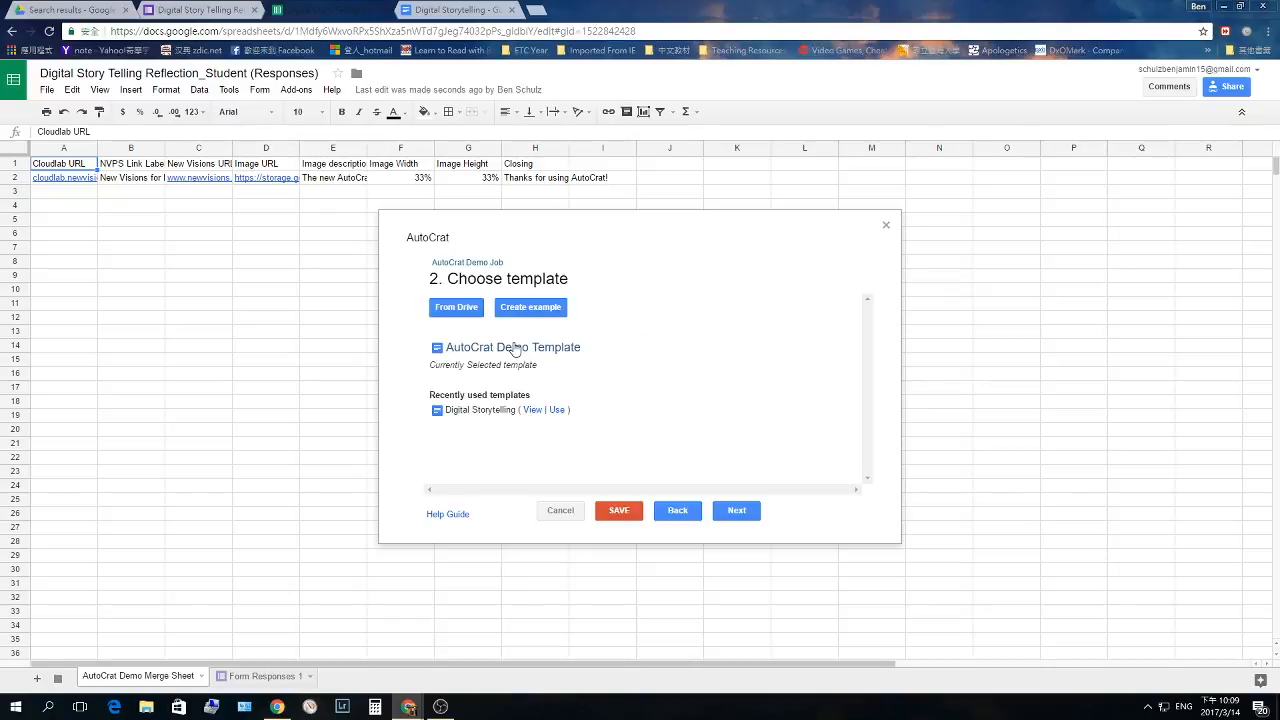
left_click(513, 347)
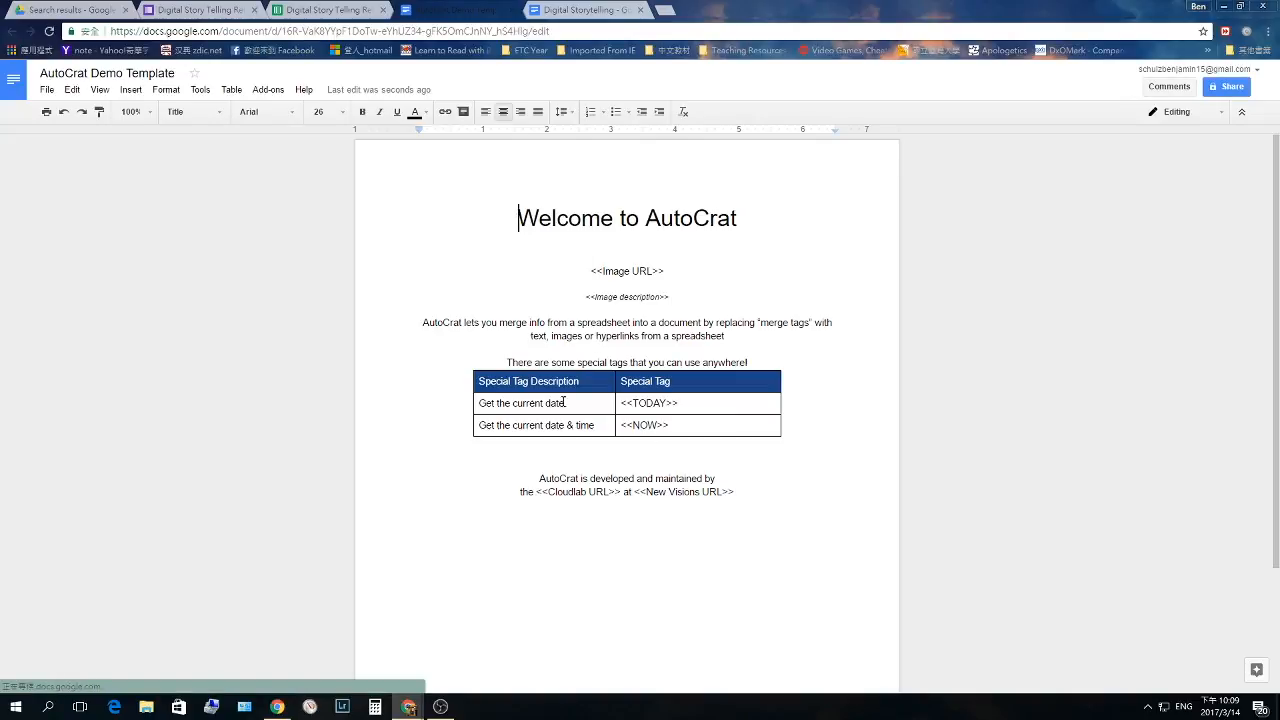
- Inspect the demo template's tags like <<Image URL>>, <<TODAY>> and <<NOW>>, then close it
left_click(661, 271)
double_click(679, 308)
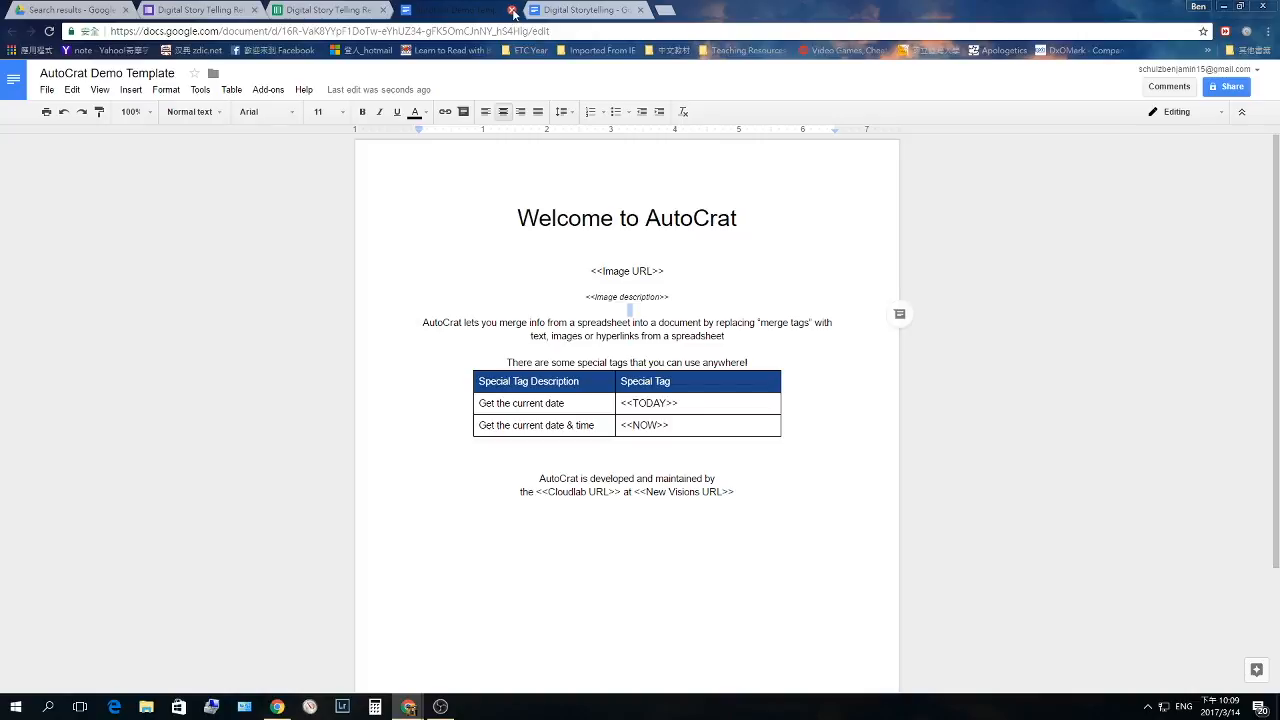
left_click(513, 11)
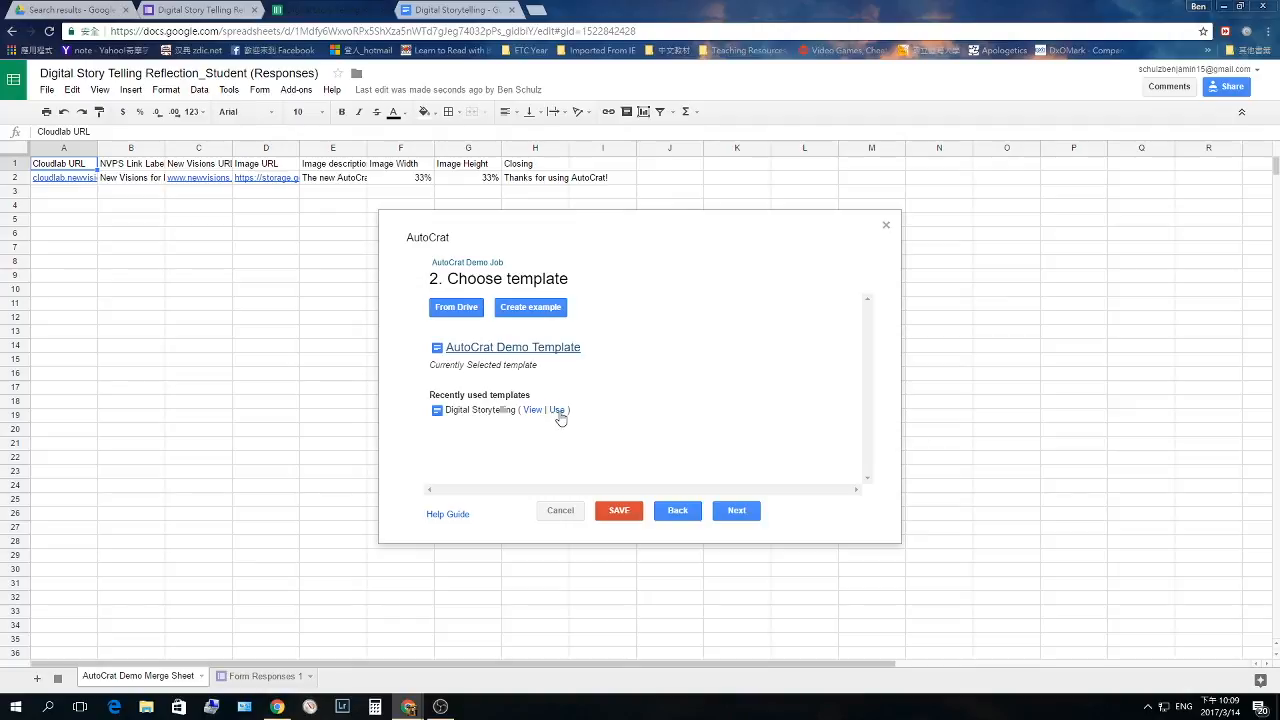
- Use the Digital Storytelling template for the job and advance to tag mapping
left_click(556, 410)
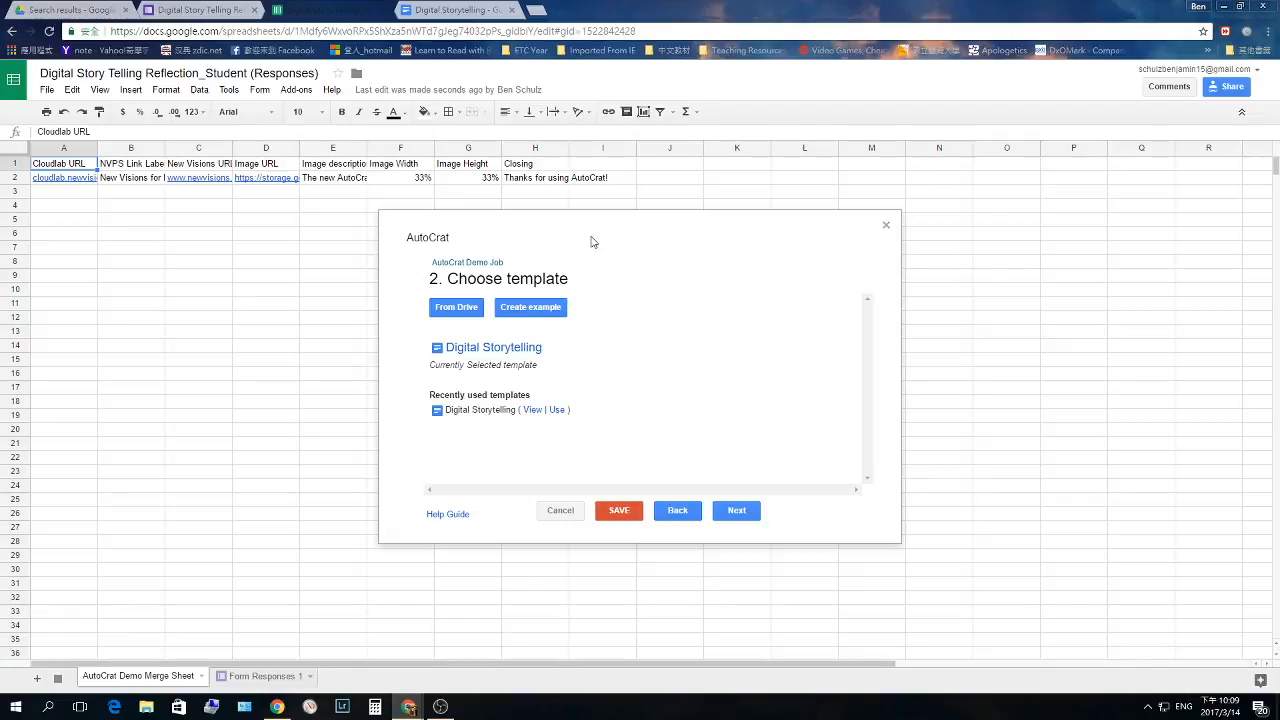
left_click(737, 510)
scroll(643, 400, "down", 2)
scroll(643, 400, "up", 2)
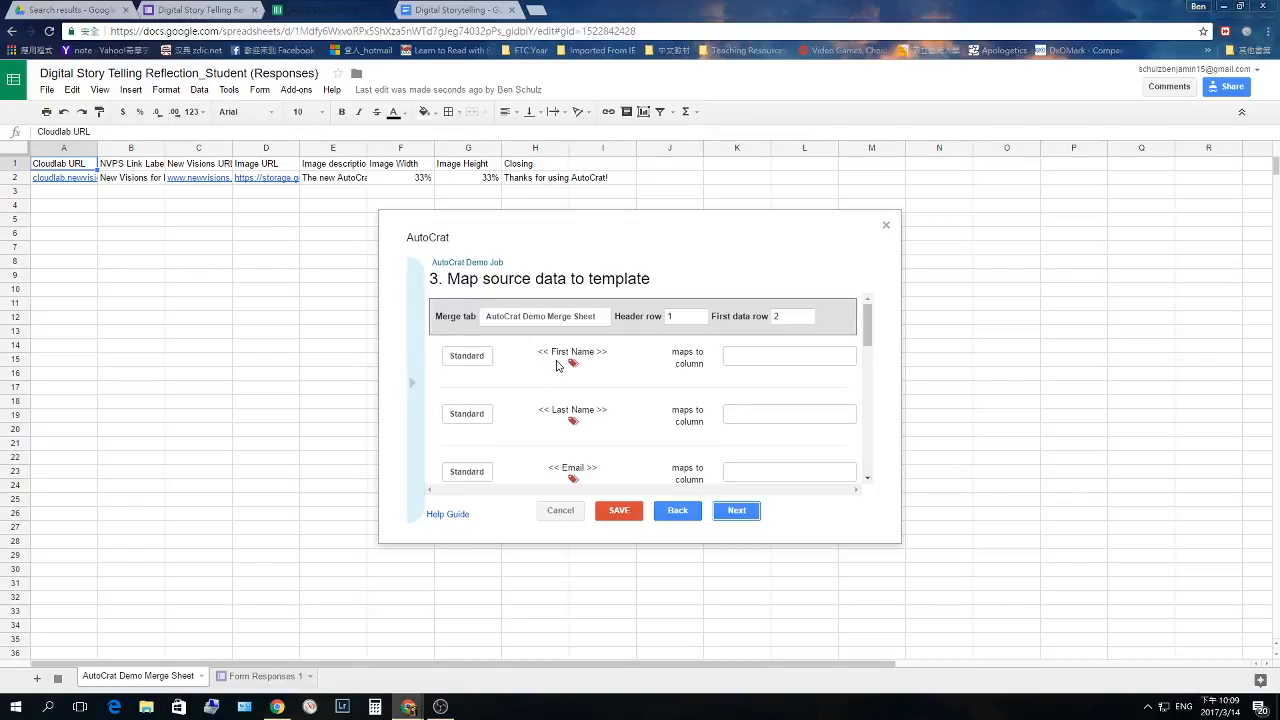
- Set the merge source tab to Form Responses 1
left_click(758, 358)
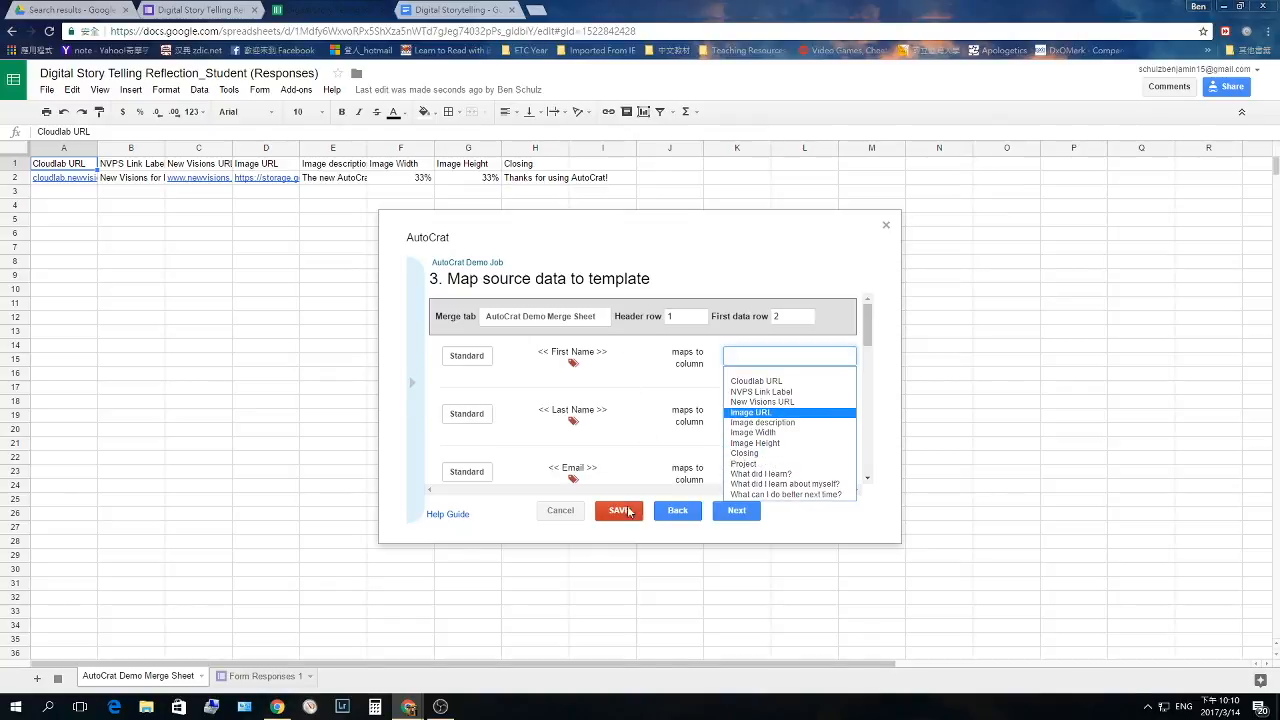
left_click(503, 518)
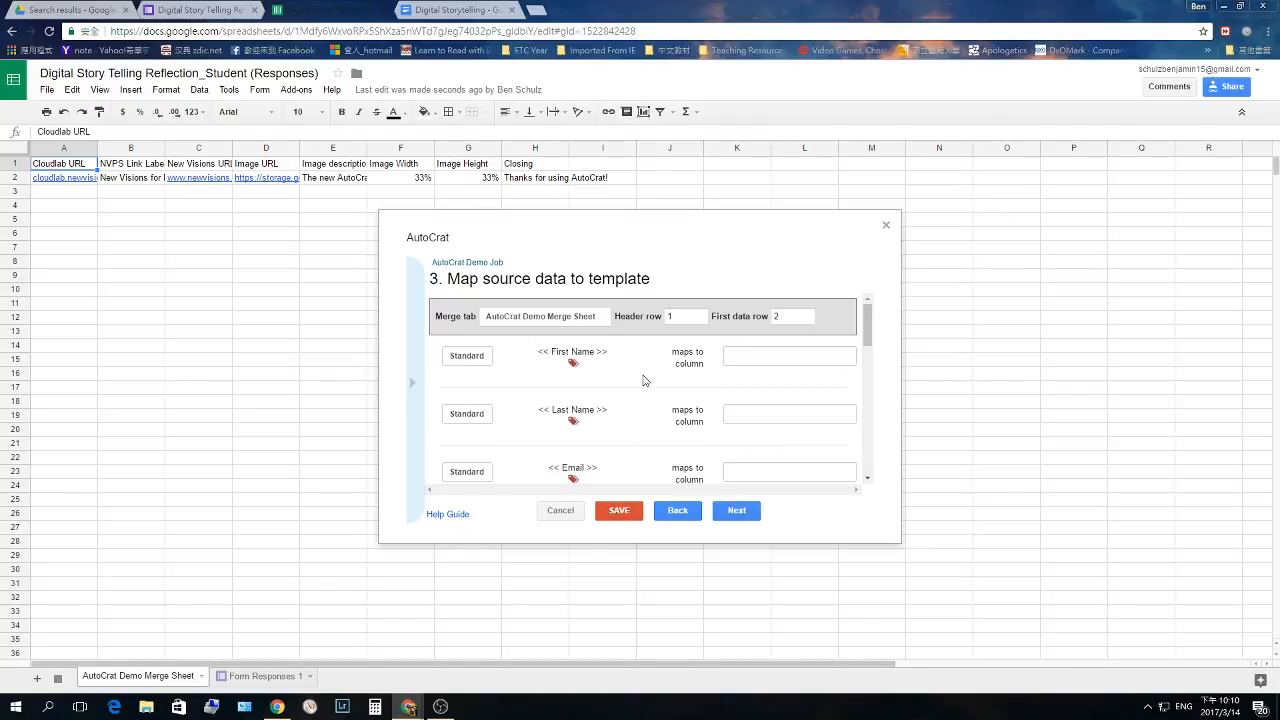
left_click(597, 318)
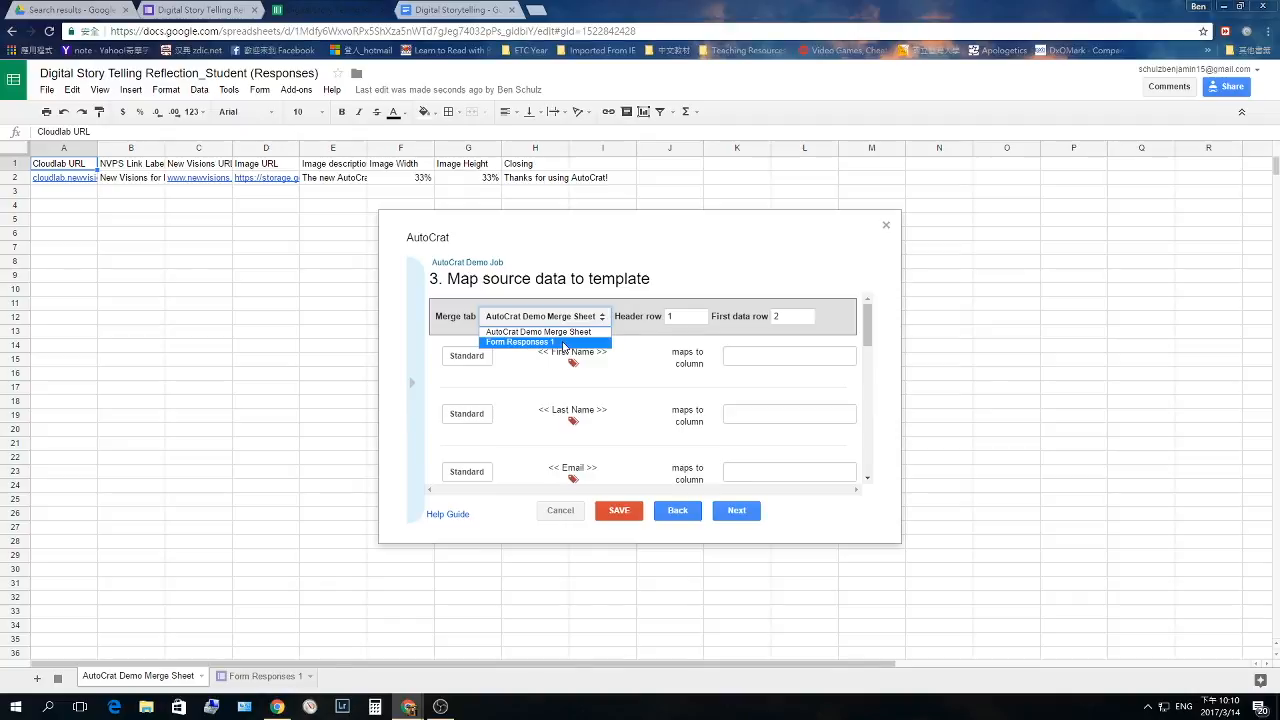
left_click(563, 344)
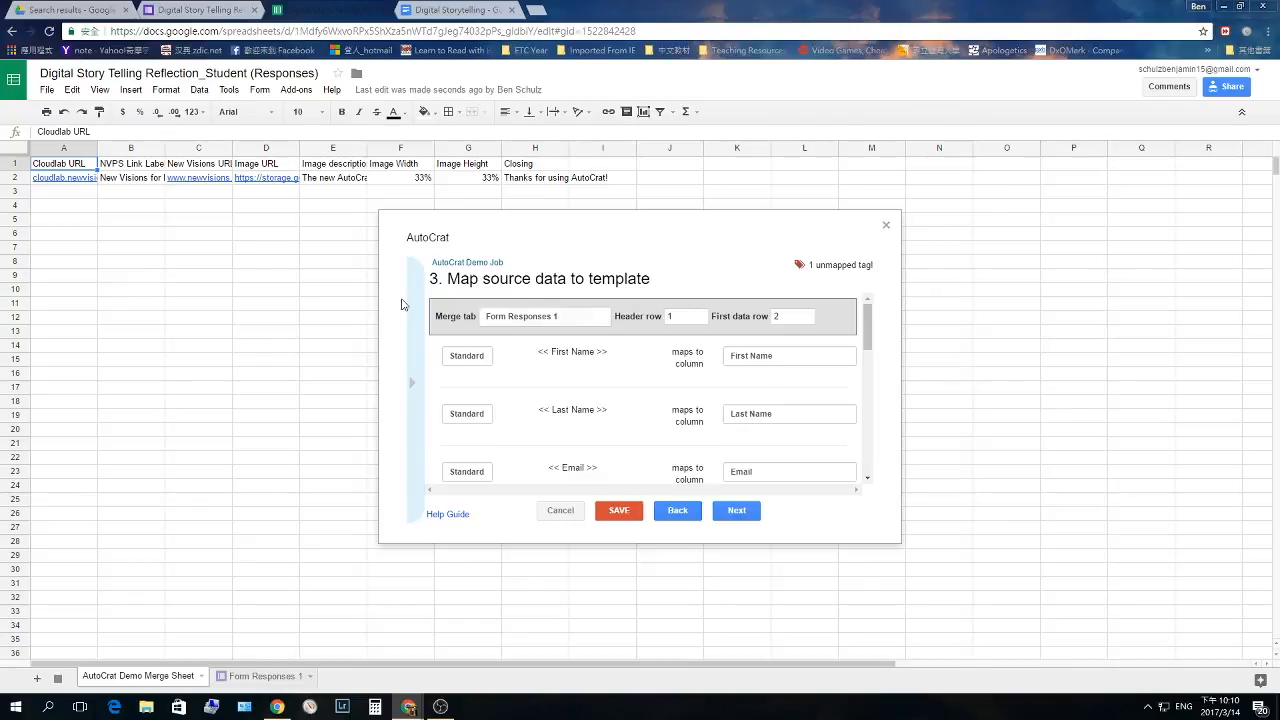
- Map the remaining tag to the 'What did I learn about myself?' column and advance to File Settings
left_click(243, 677)
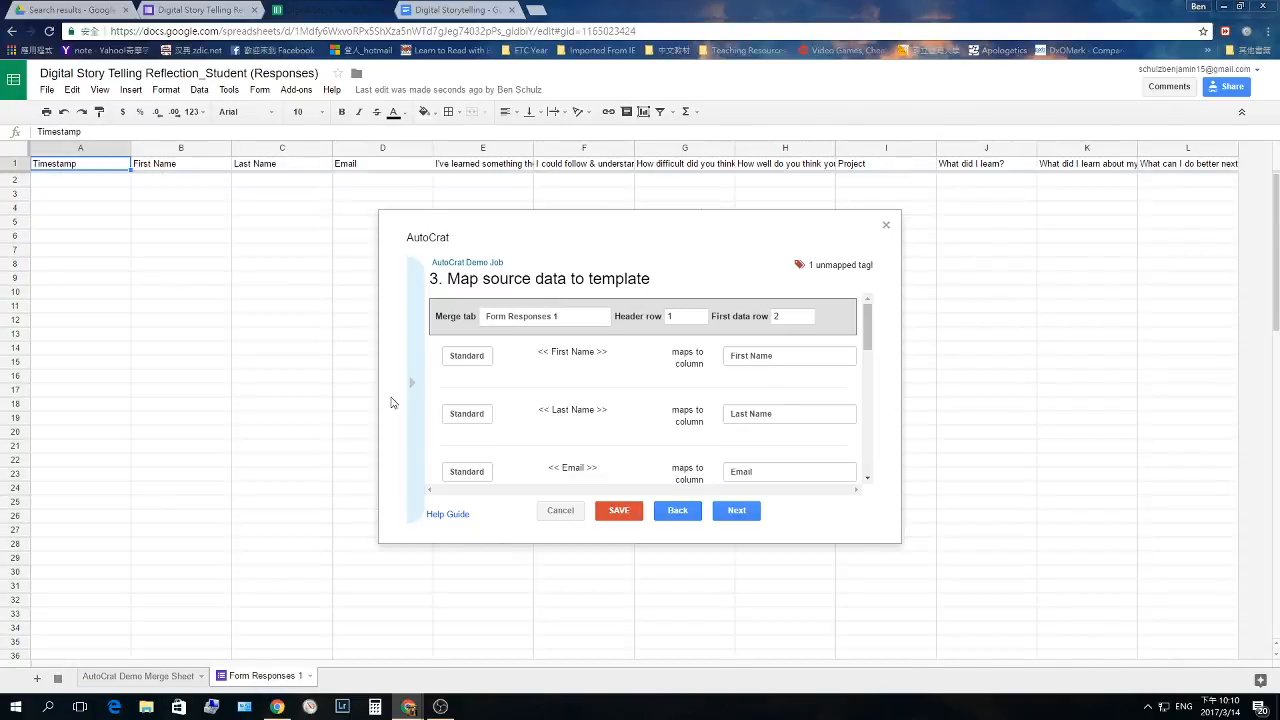
scroll(745, 355, "down", 2)
scroll(751, 371, "up", 2)
scroll(791, 363, "down", 3)
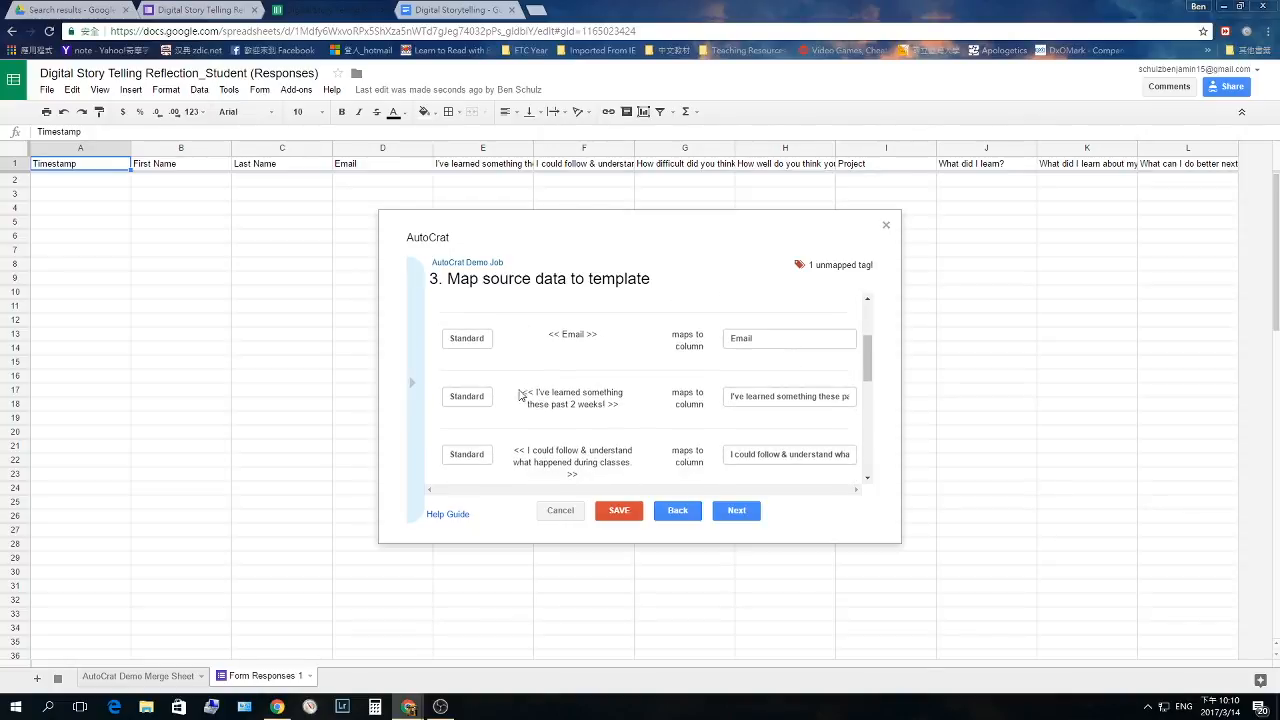
scroll(704, 392, "down", 1)
scroll(720, 432, "down", 1)
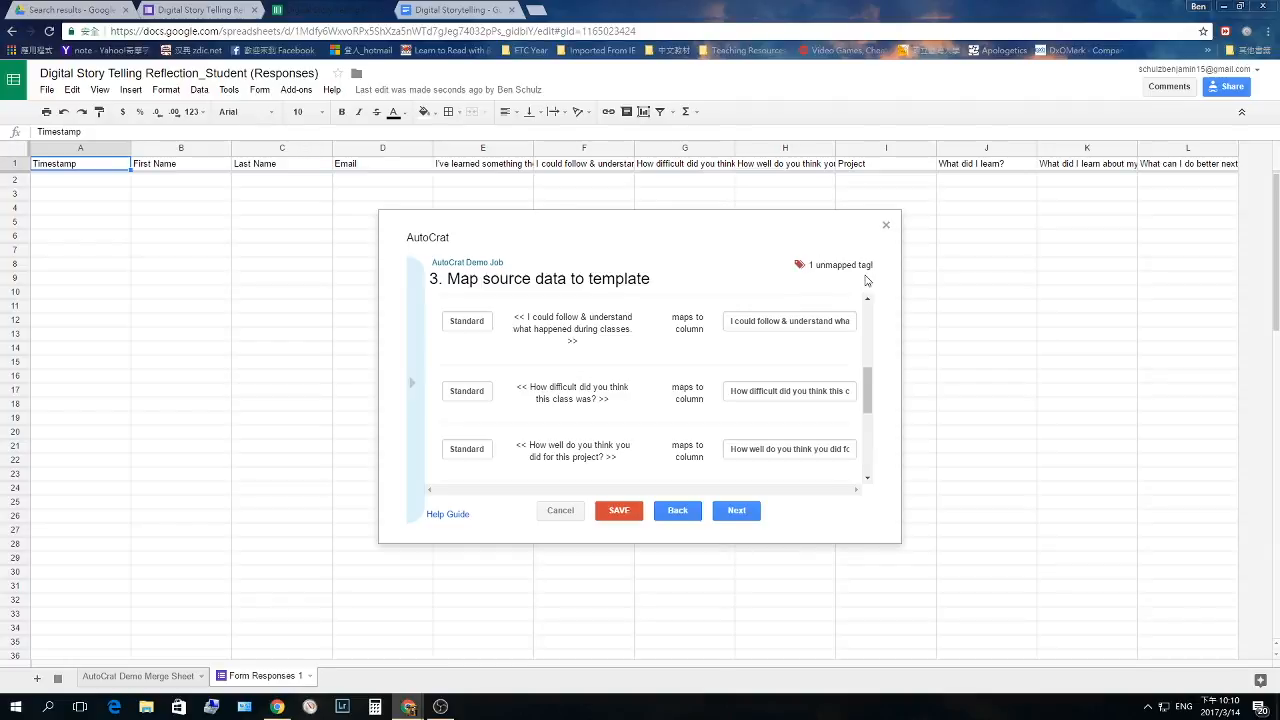
scroll(690, 400, "down", 5)
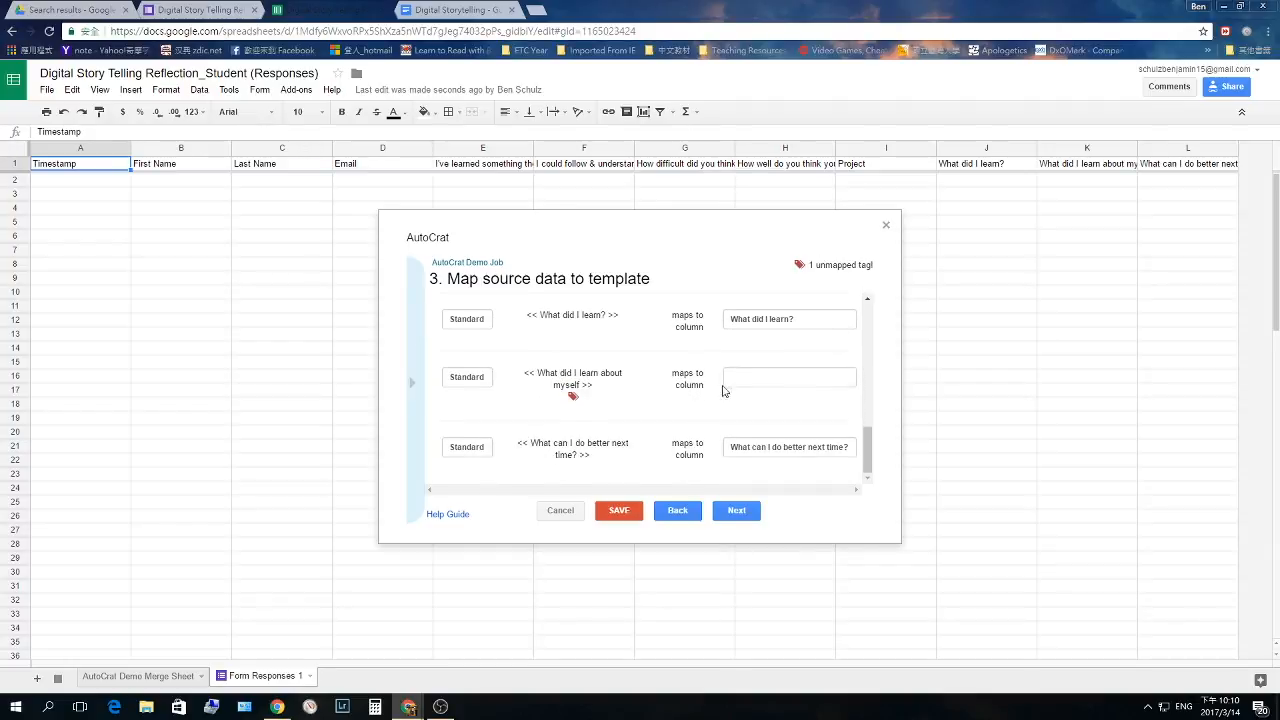
left_click(755, 379)
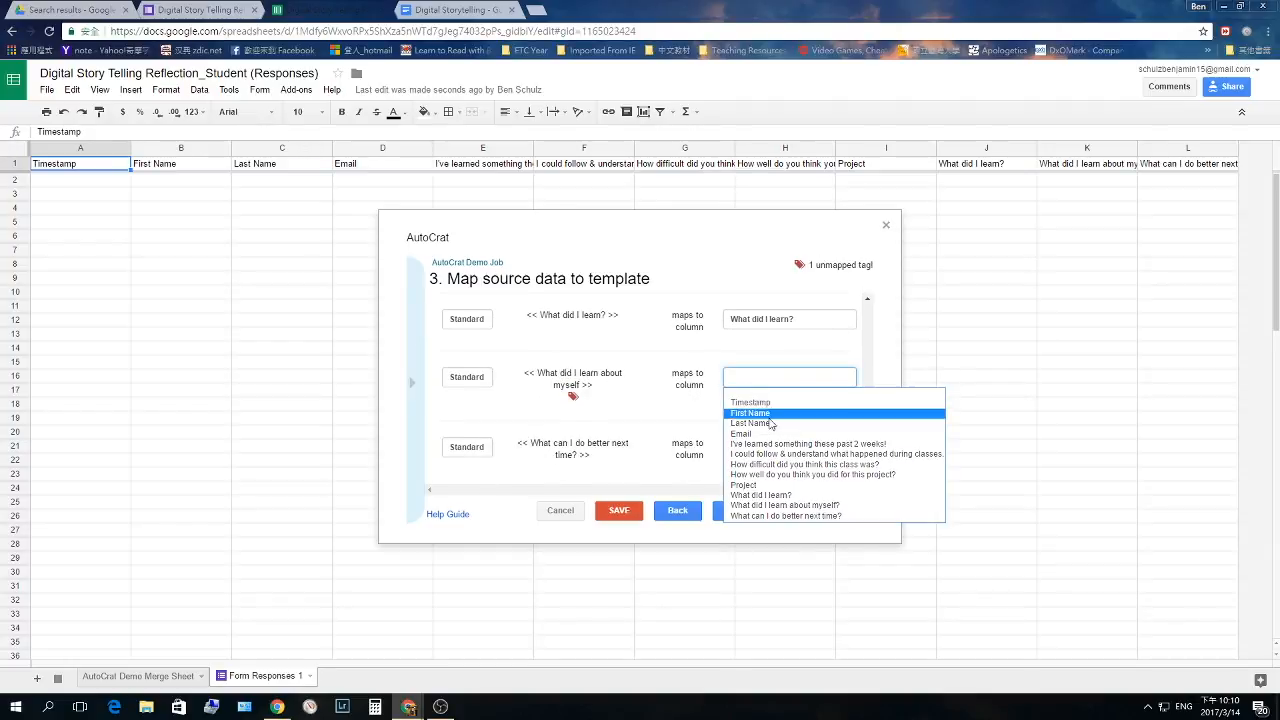
left_click(818, 507)
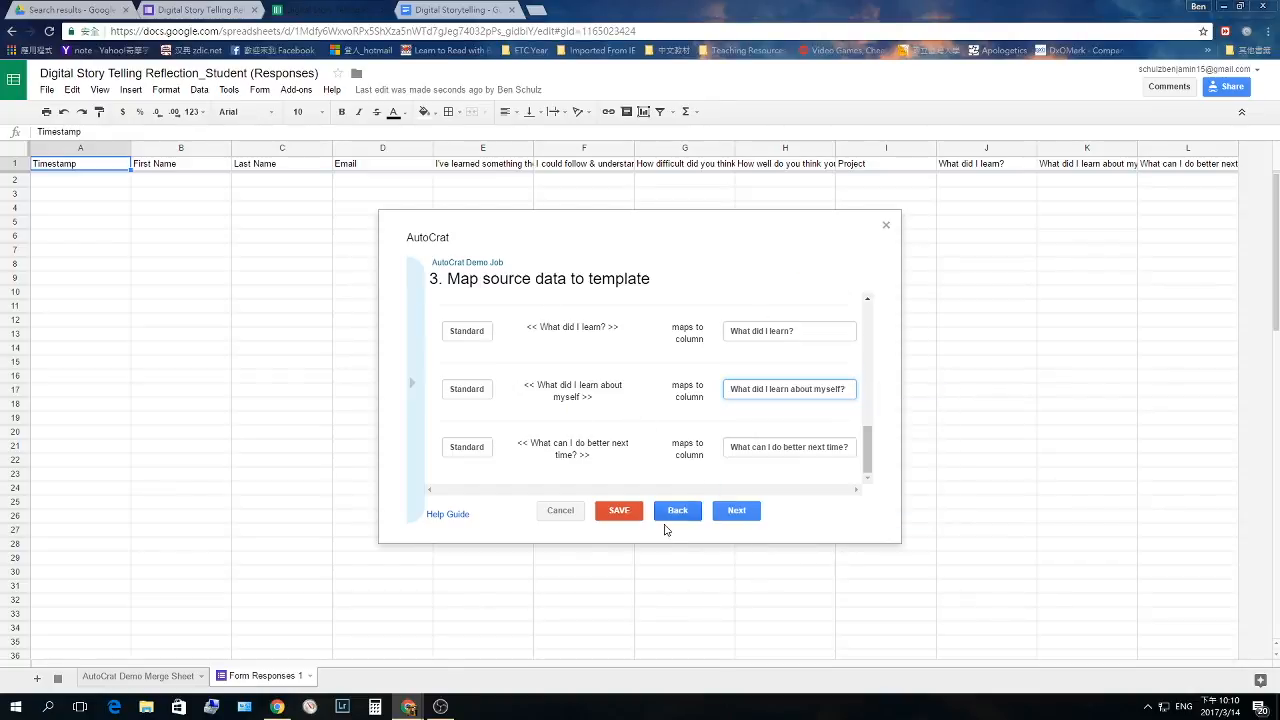
left_click(739, 516)
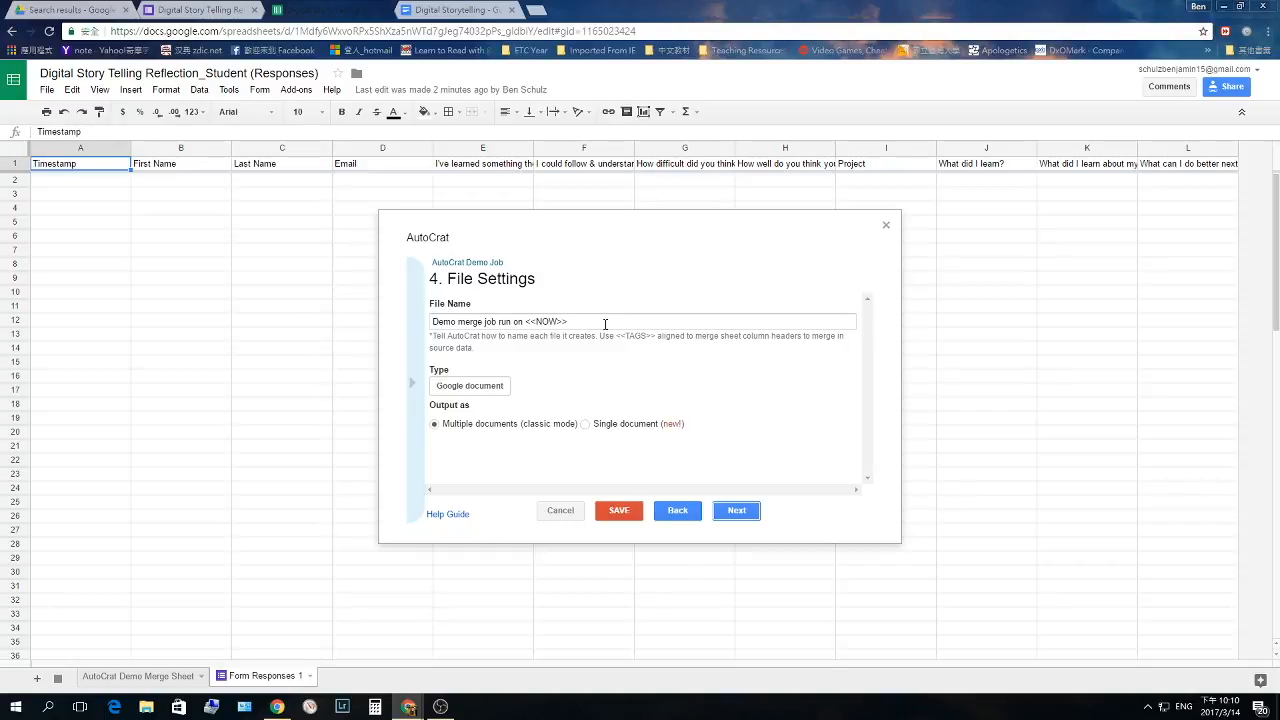
- Name the merged output file 'Digital Story' and set its file type to PDF
left_click_drag(605, 324, 414, 318)
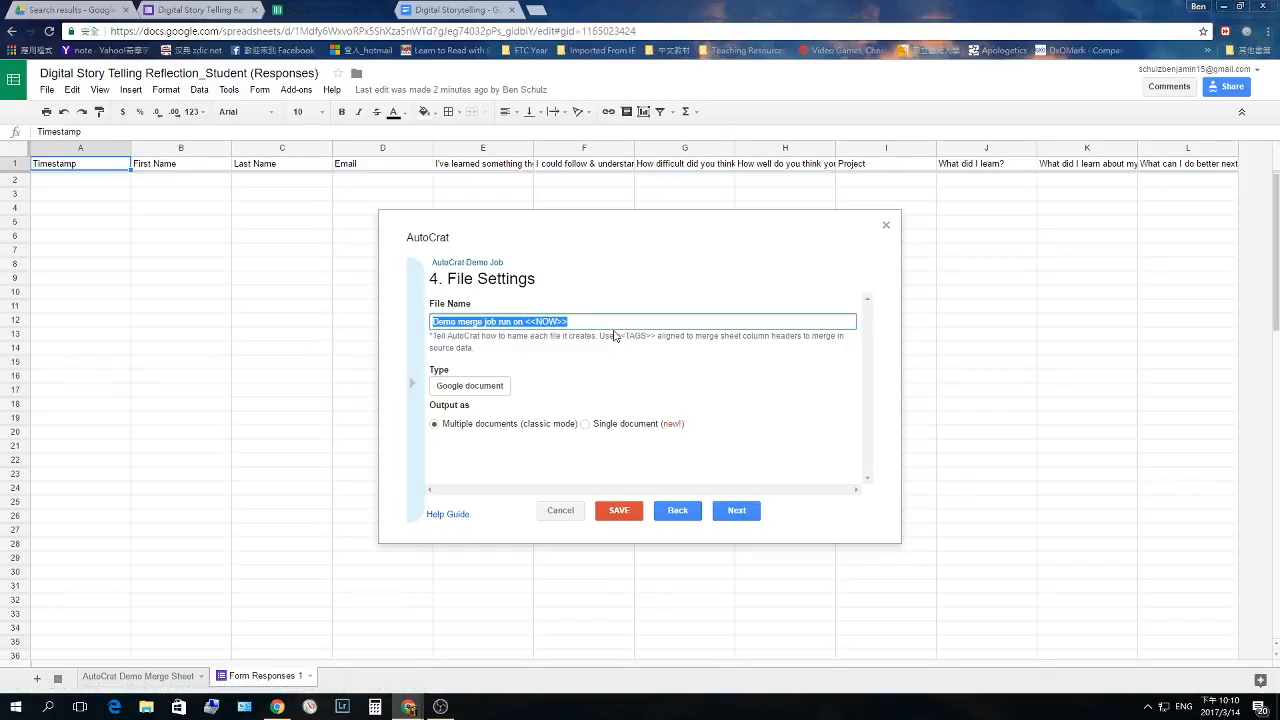
type("Digital Story")
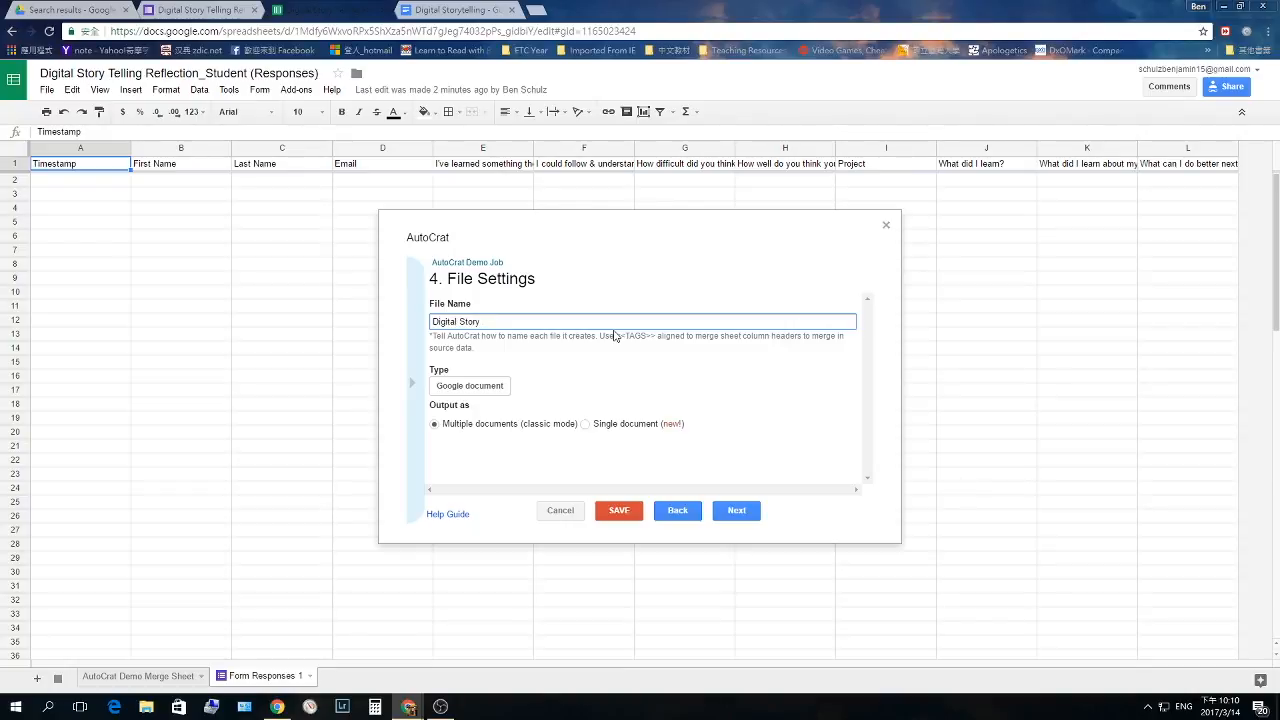
left_click(470, 386)
left_click(470, 412)
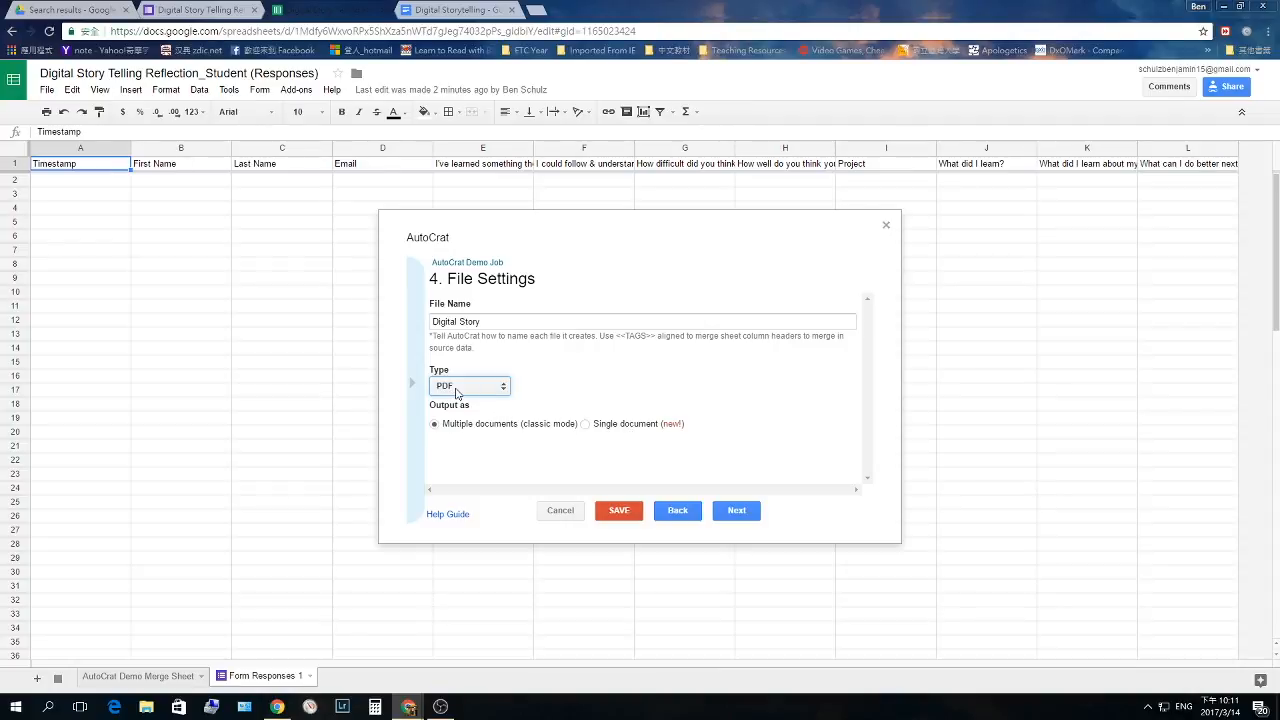
left_click(736, 512)
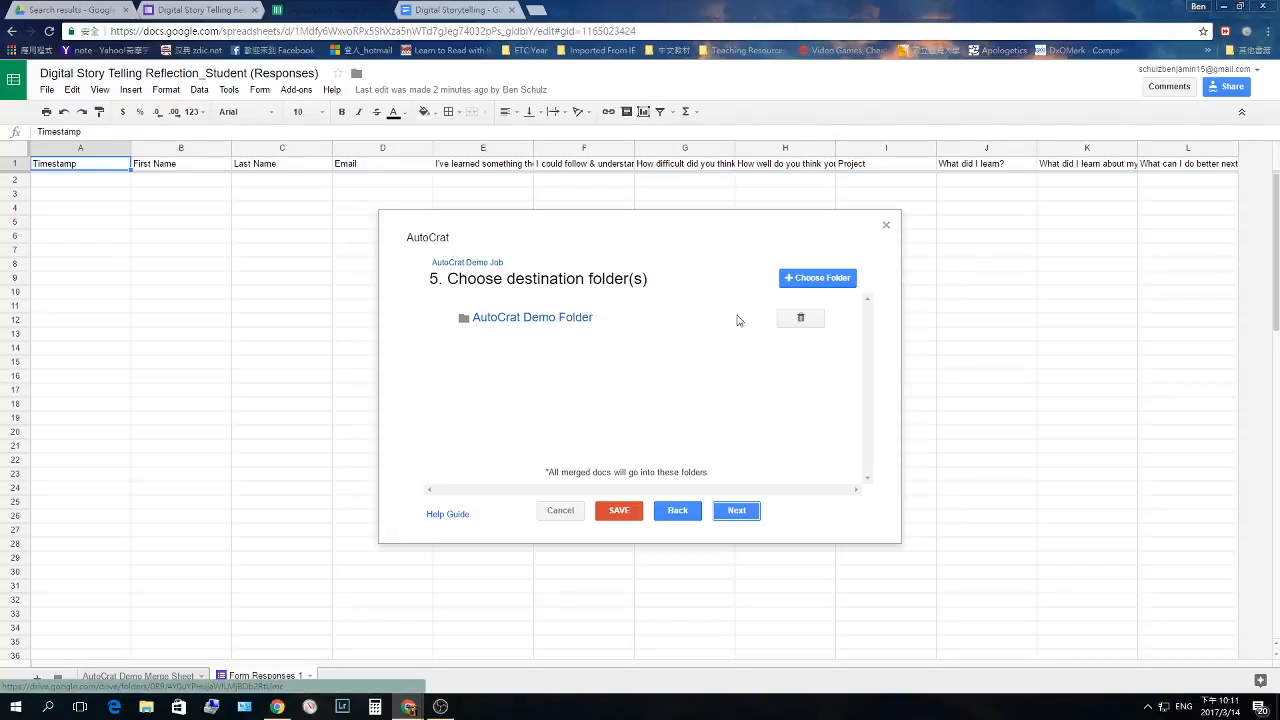
- Add DigitalStoryTelling_OutPut as the destination folder and remove AutoCrat Demo Folder
left_click(800, 279)
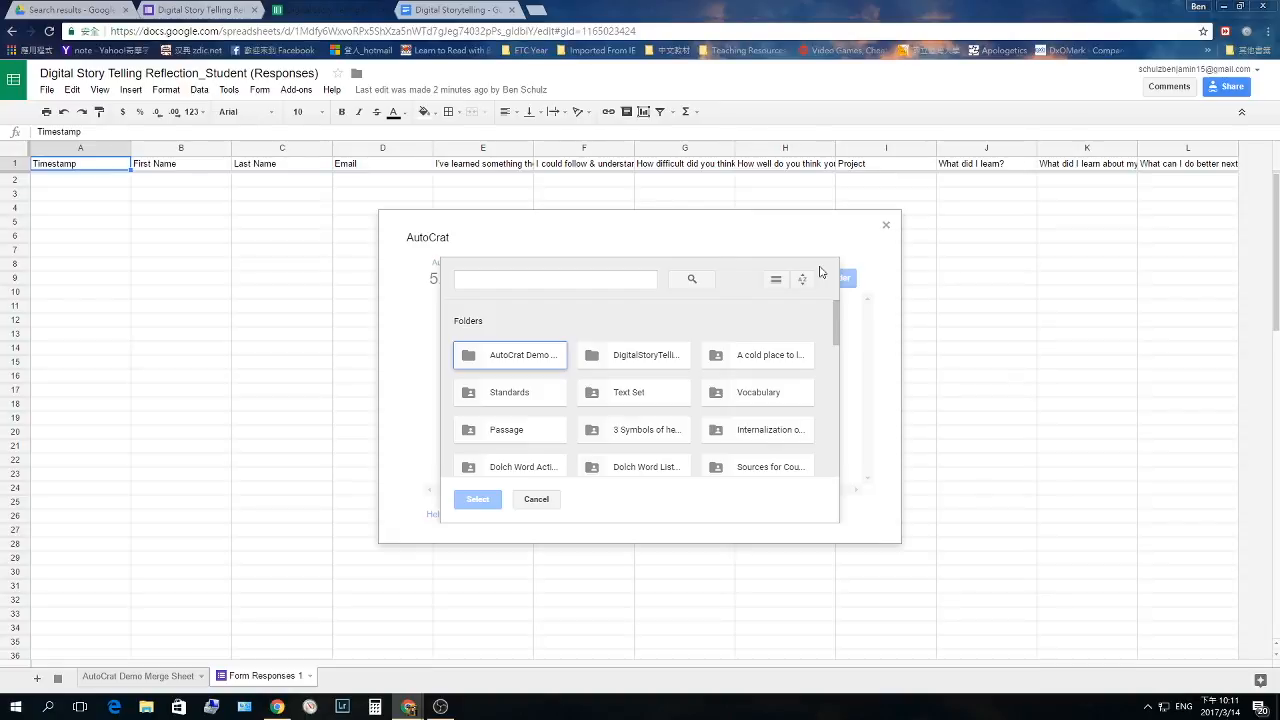
left_click(537, 500)
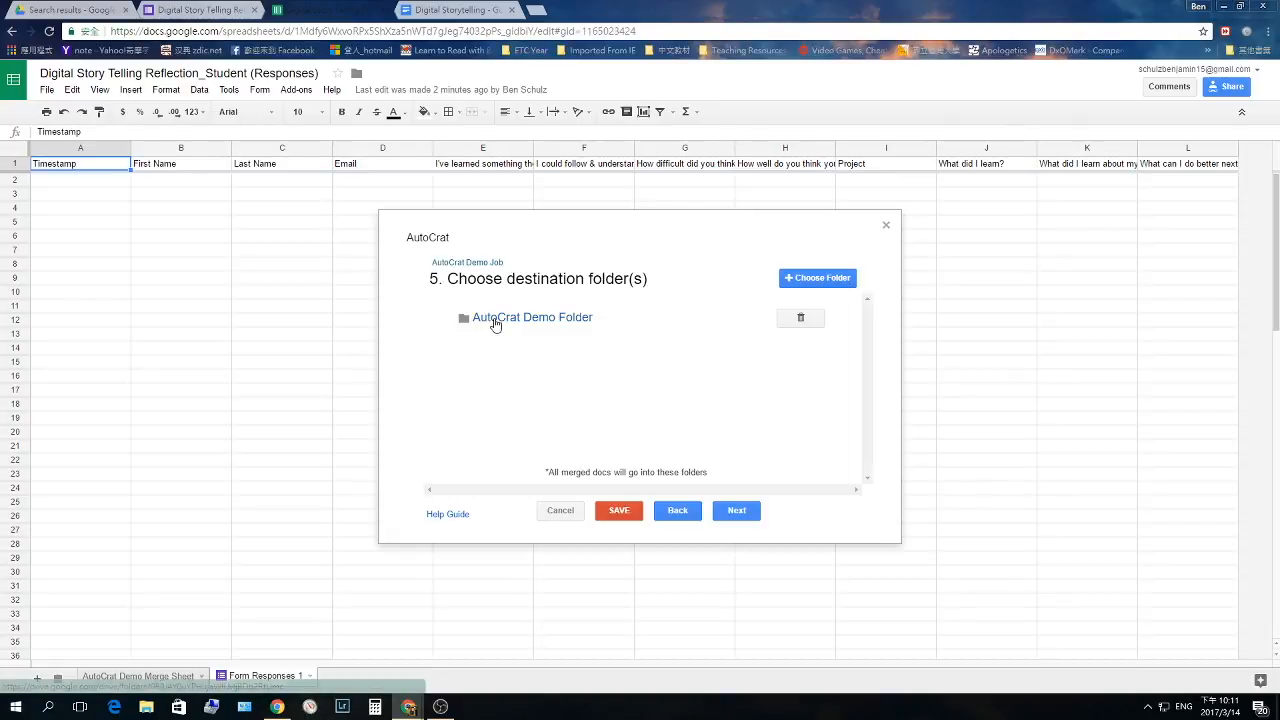
left_click(815, 275)
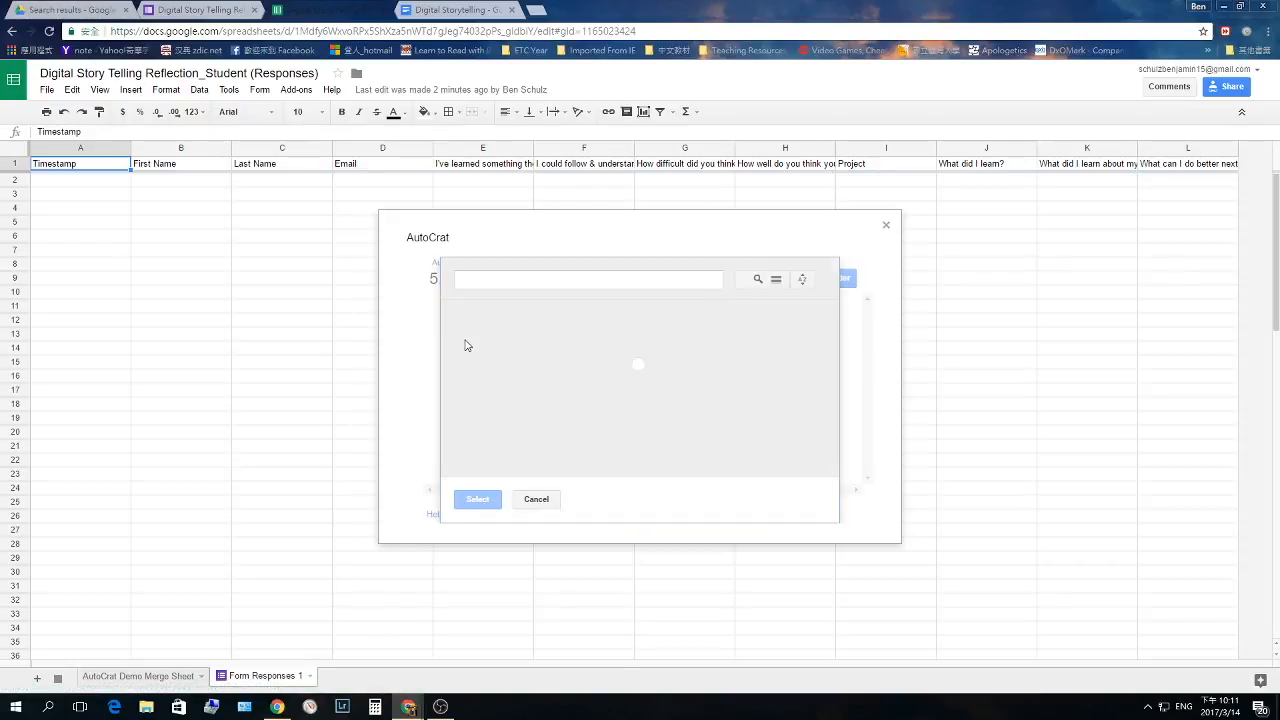
left_click(633, 363)
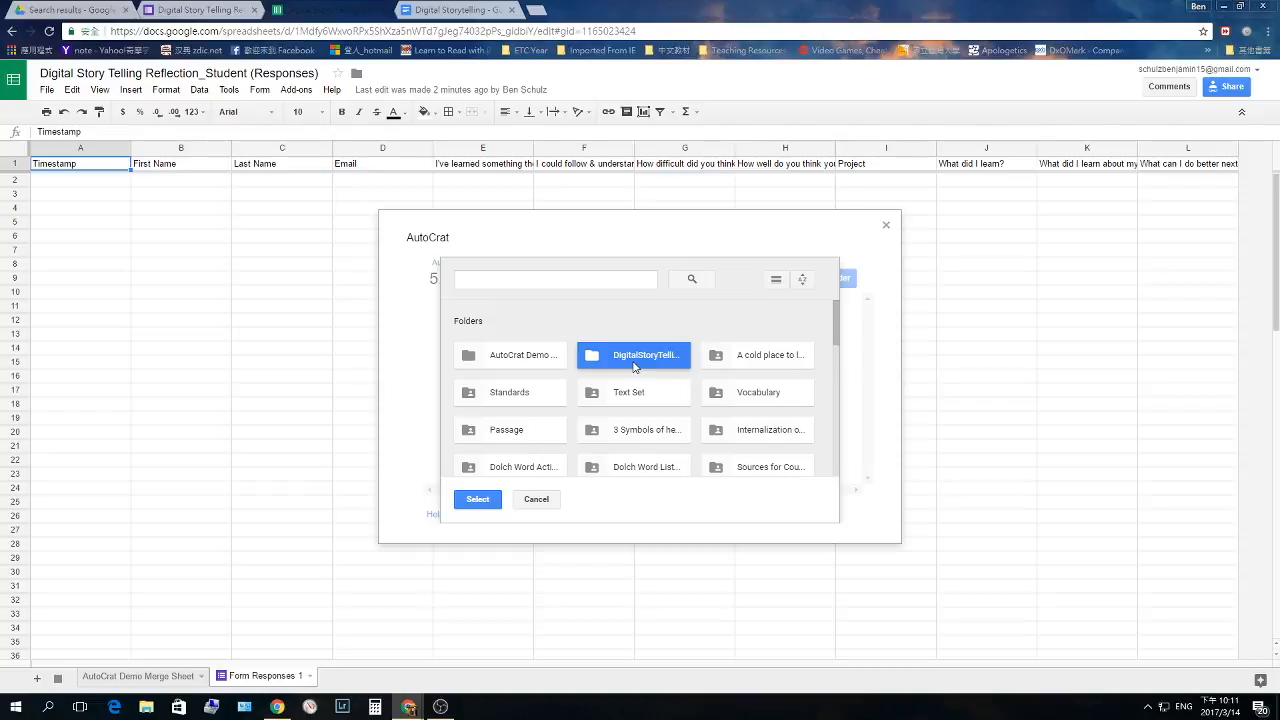
left_click(478, 499)
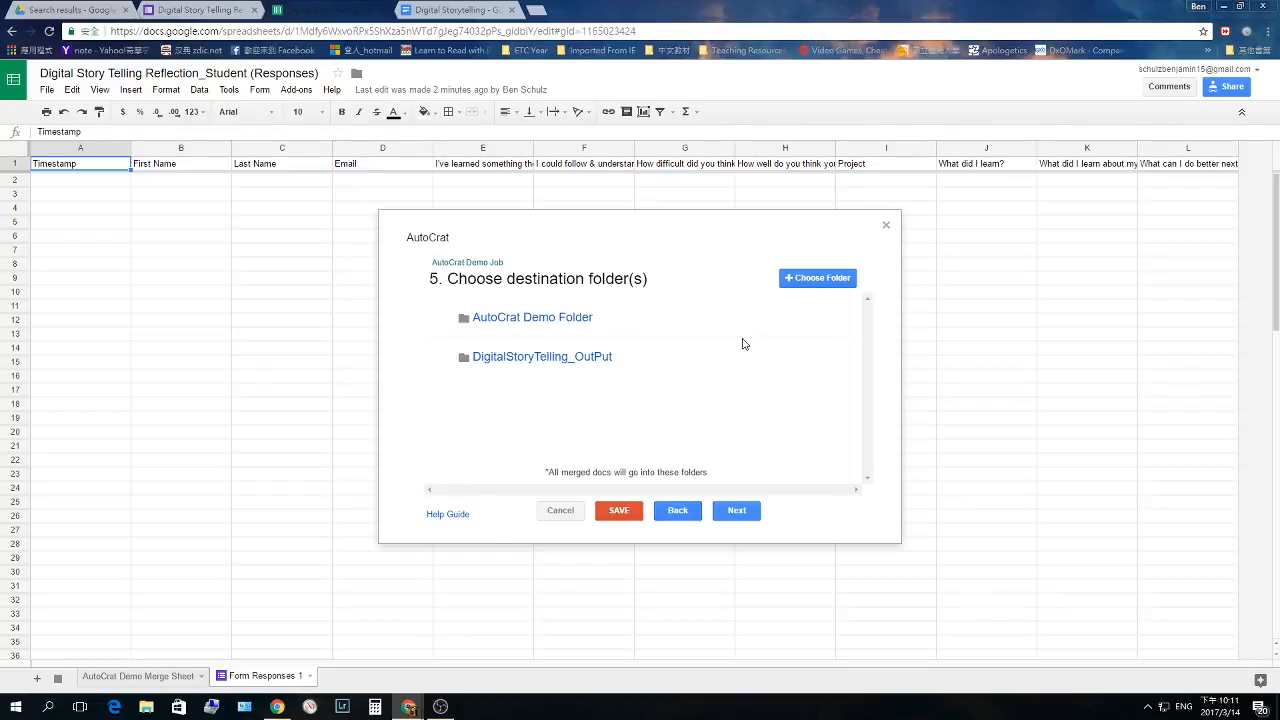
mouse_move(809, 324)
left_click(809, 324)
left_click(848, 366)
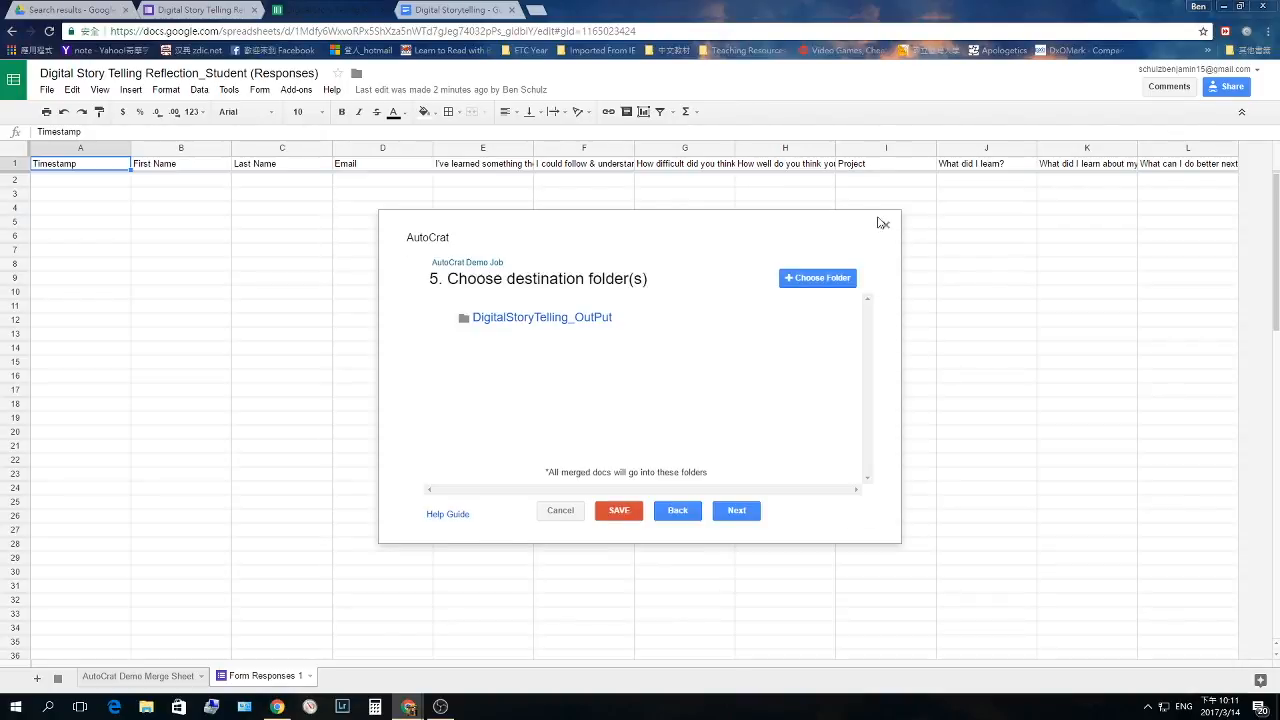
left_click(726, 512)
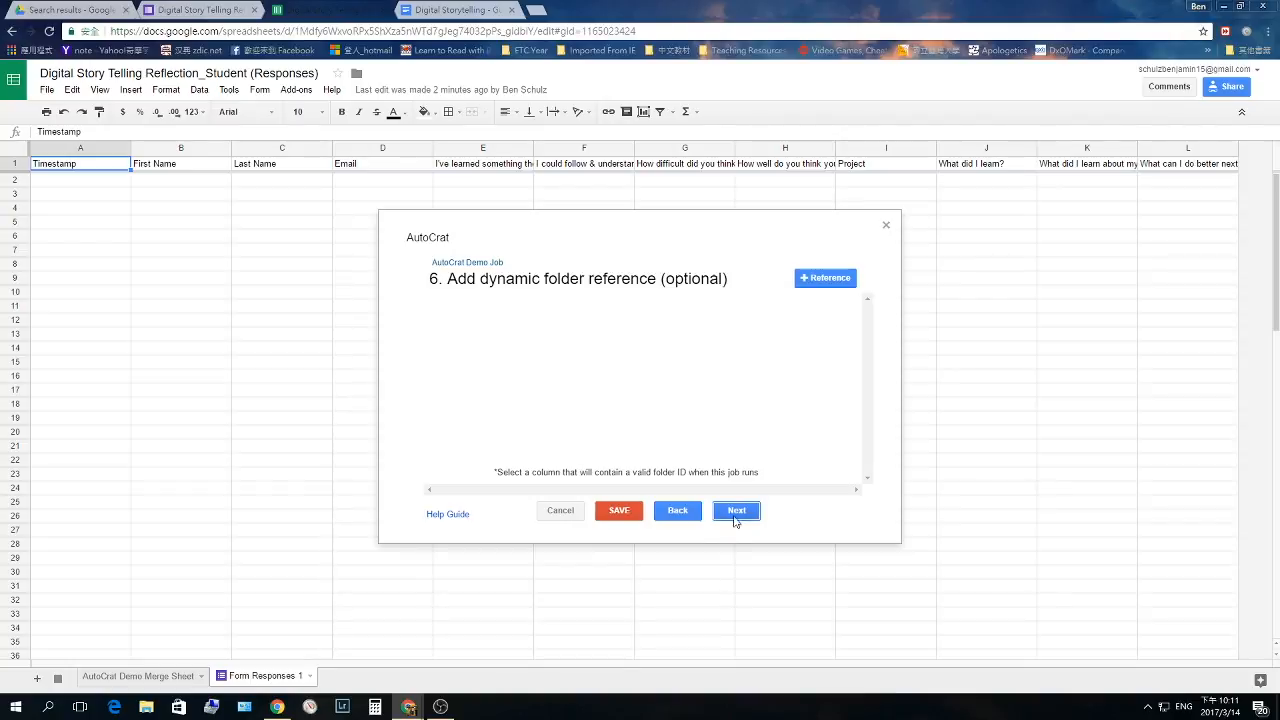
- Skip the dynamic folder and merge condition steps to reach the sharing and email settings
left_click(736, 512)
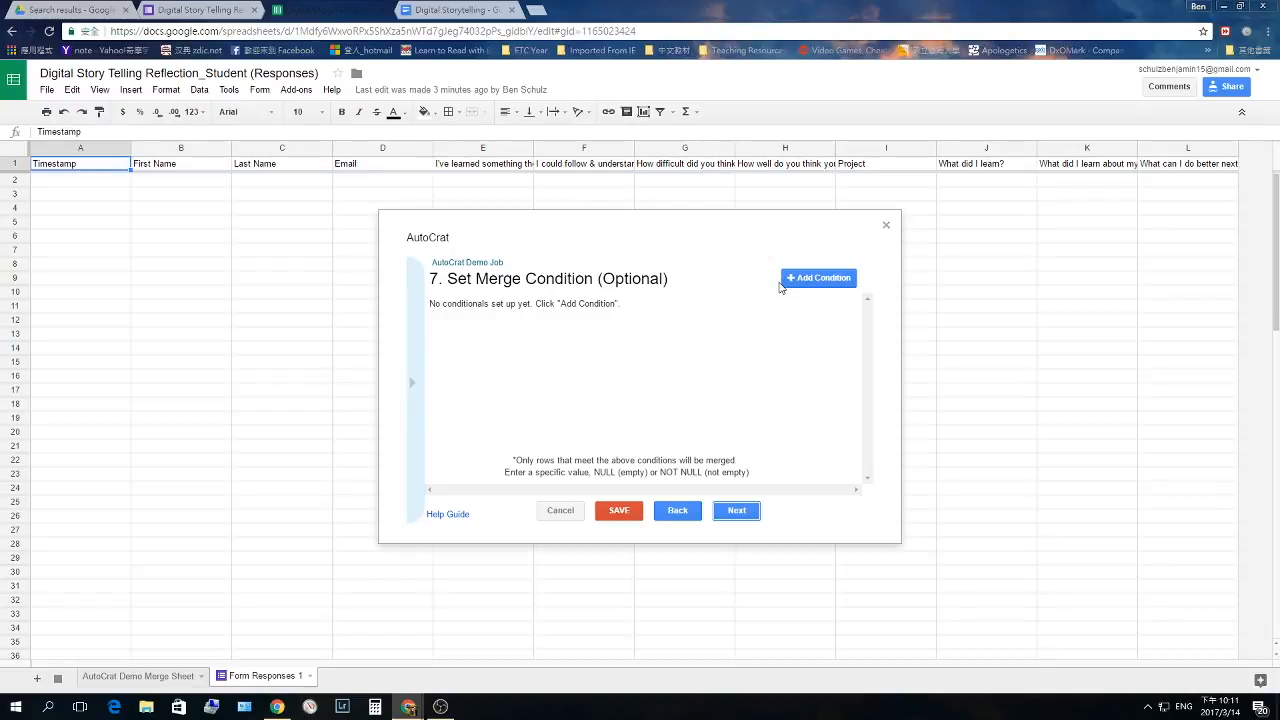
left_click(736, 511)
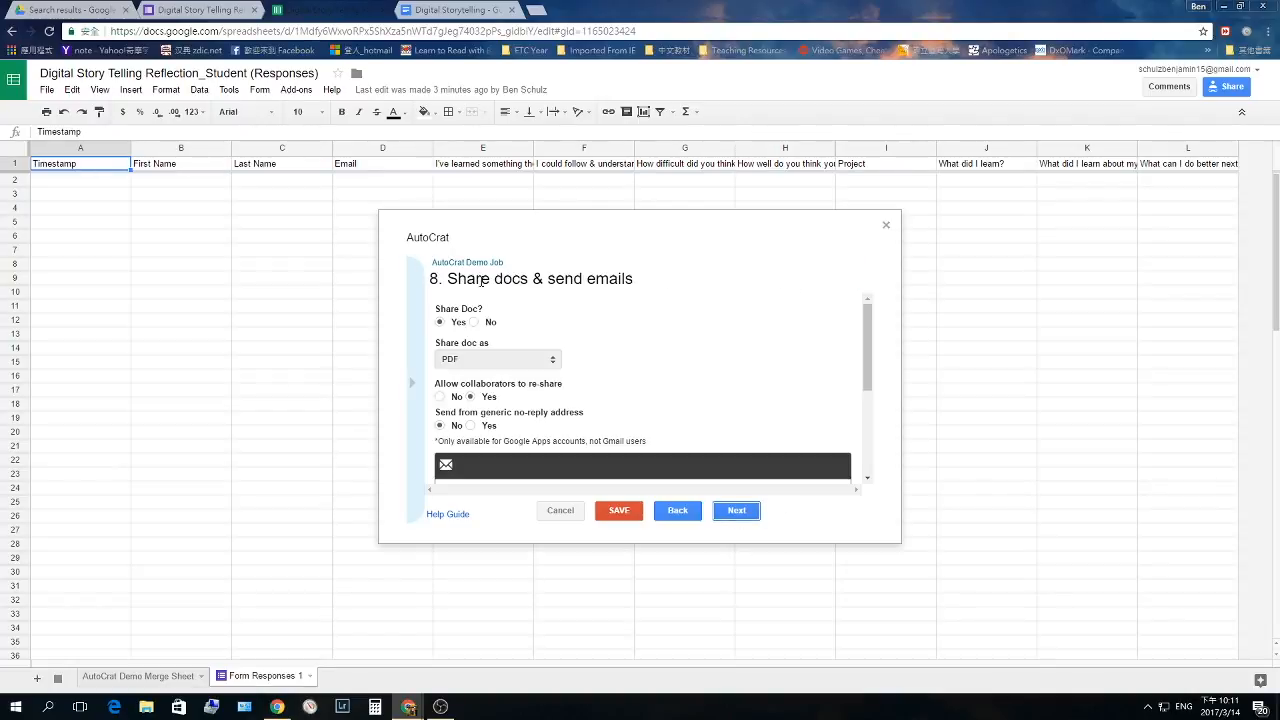
scroll(519, 300, "down", 2)
scroll(500, 330, "up", 2)
scroll(511, 355, "down", 2)
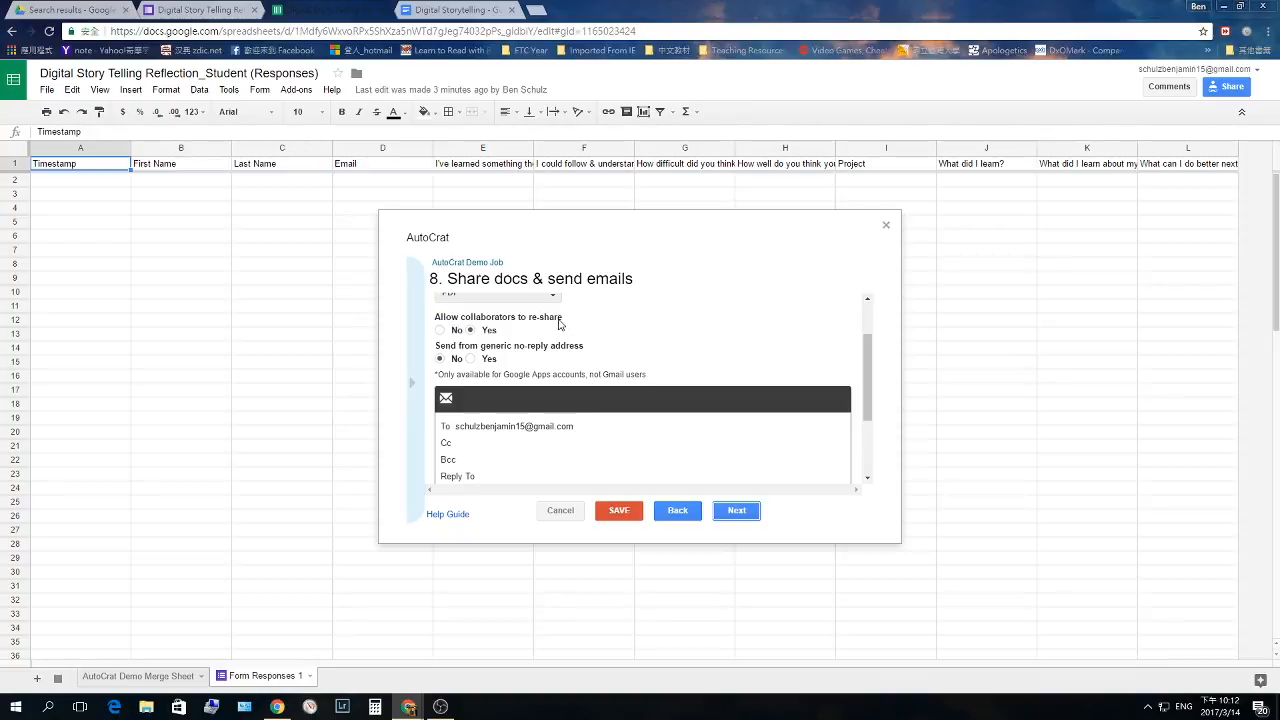
scroll(562, 328, "down", 1)
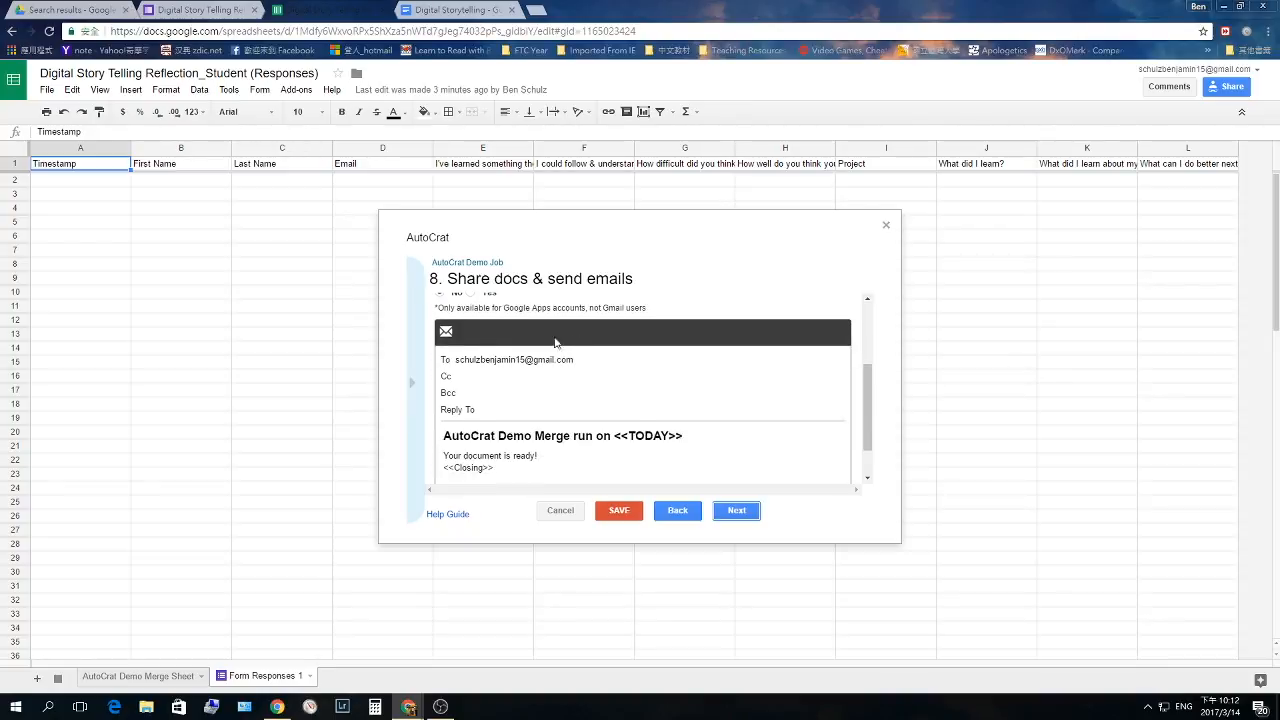
scroll(547, 343, "up", 1)
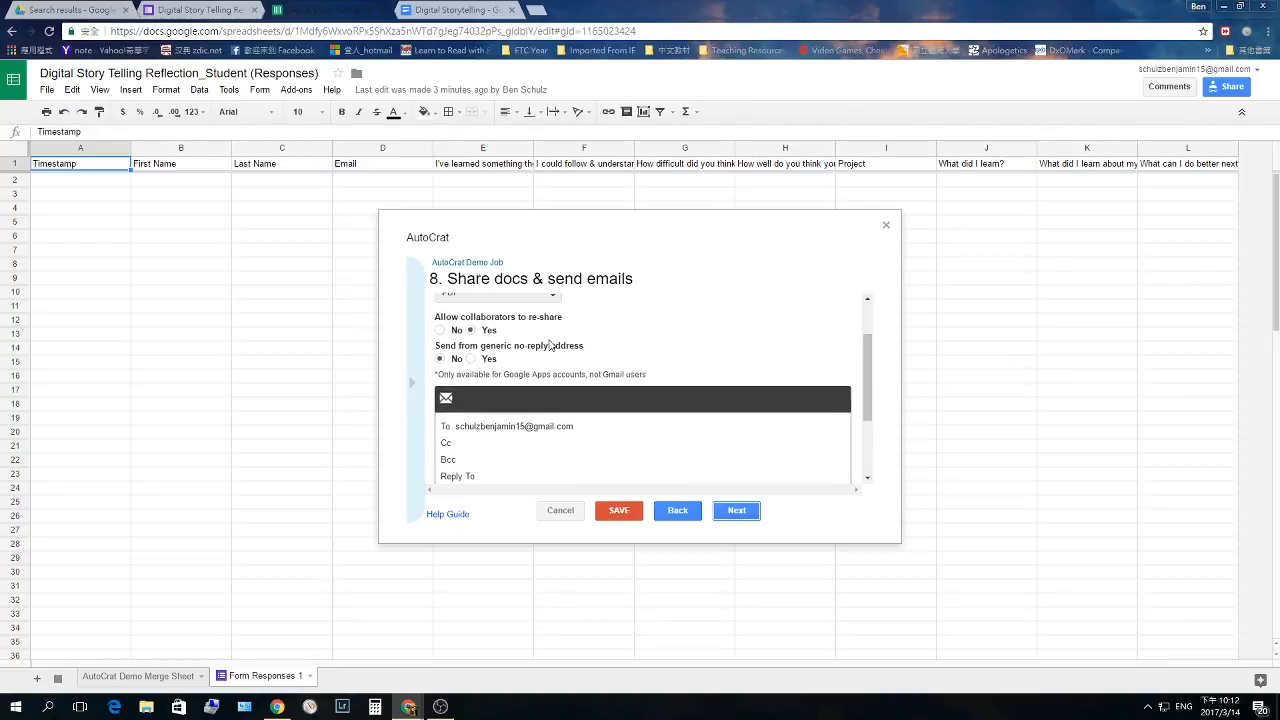
- Send the email from your own address instead of no-reply, addressed to <<Email>>
left_click(439, 358)
left_click(581, 426)
left_click_drag(584, 427, 377, 425)
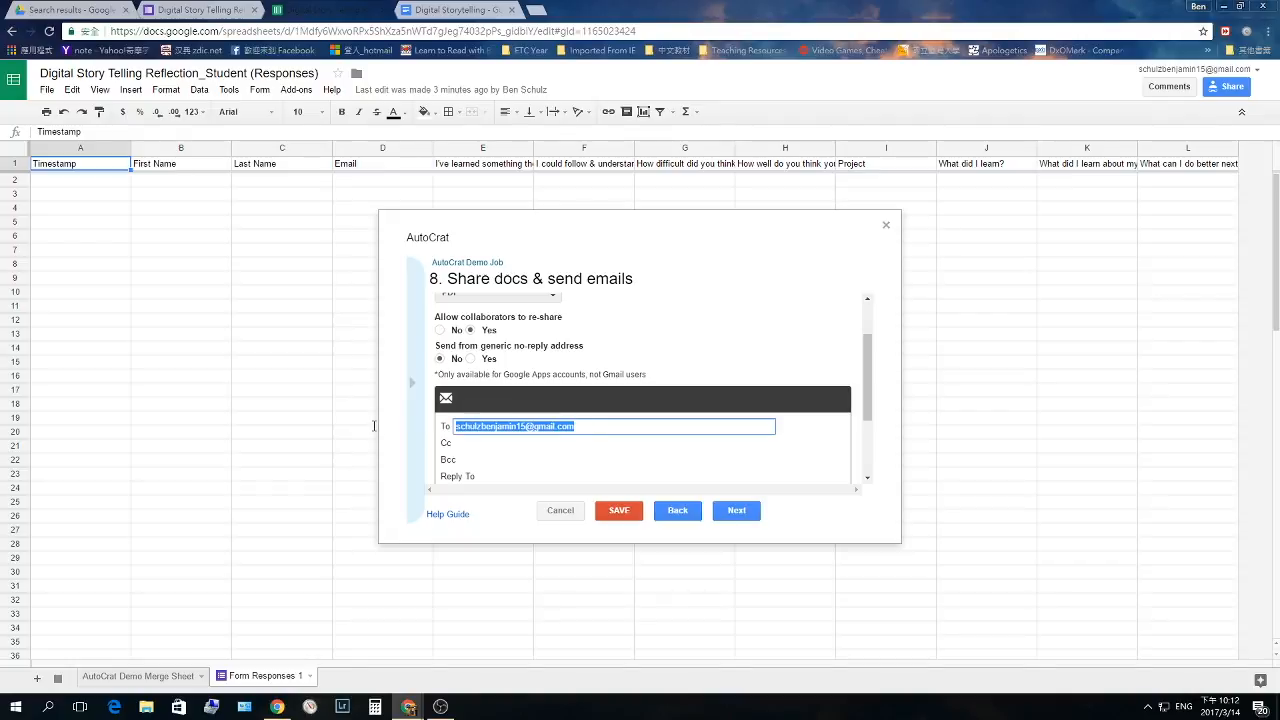
type("<<Email>>")
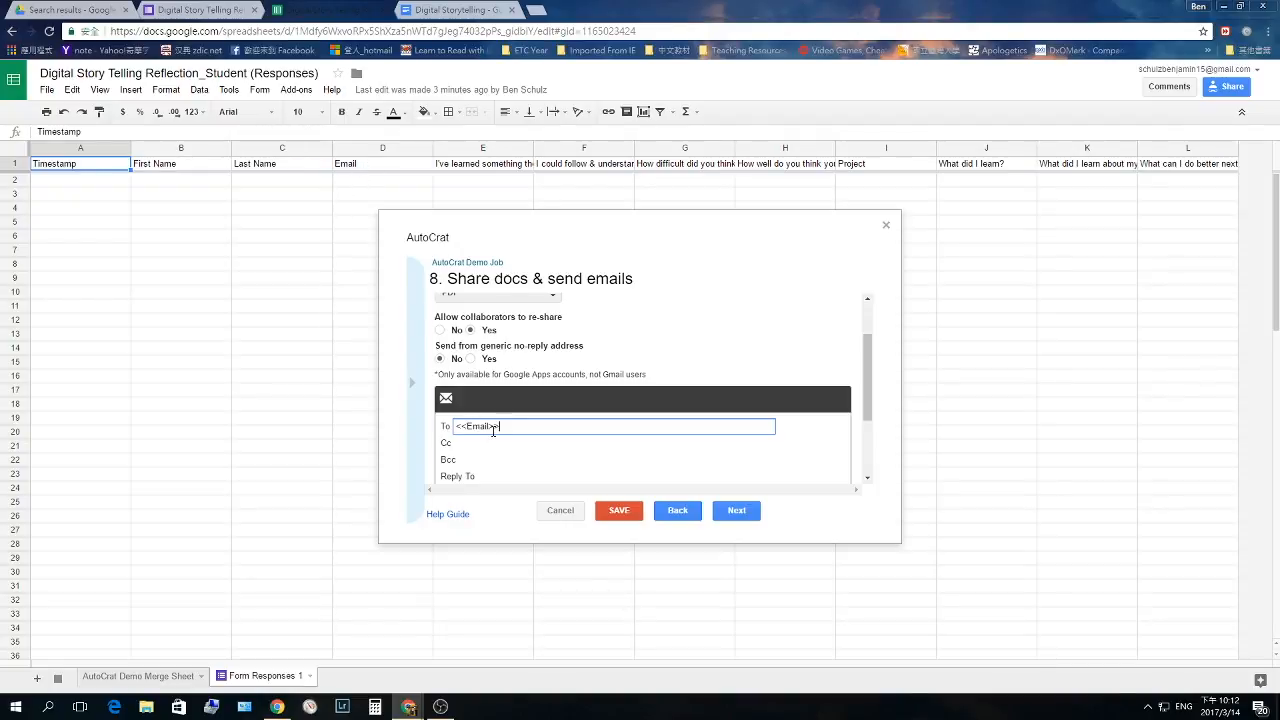
scroll(493, 431, "down", 1)
scroll(645, 358, "down", 1)
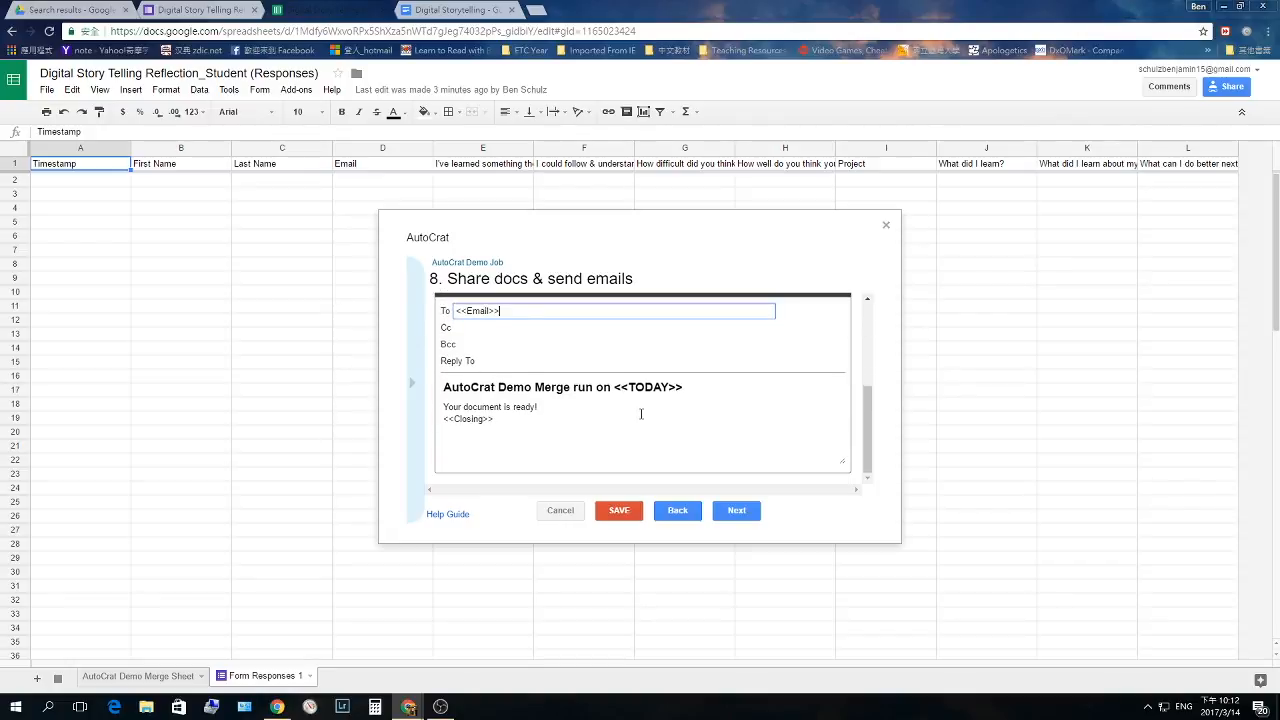
left_click(493, 397)
left_click(649, 406)
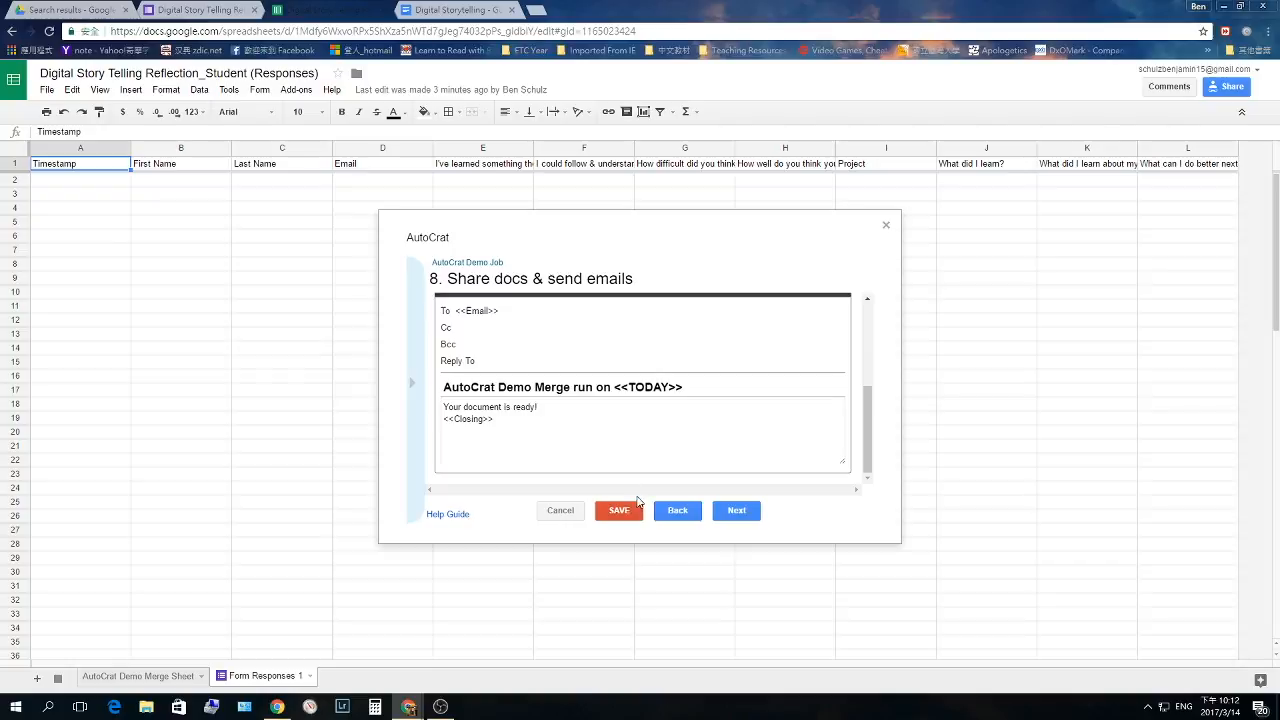
scroll(606, 420, "up", 3)
left_click(740, 511)
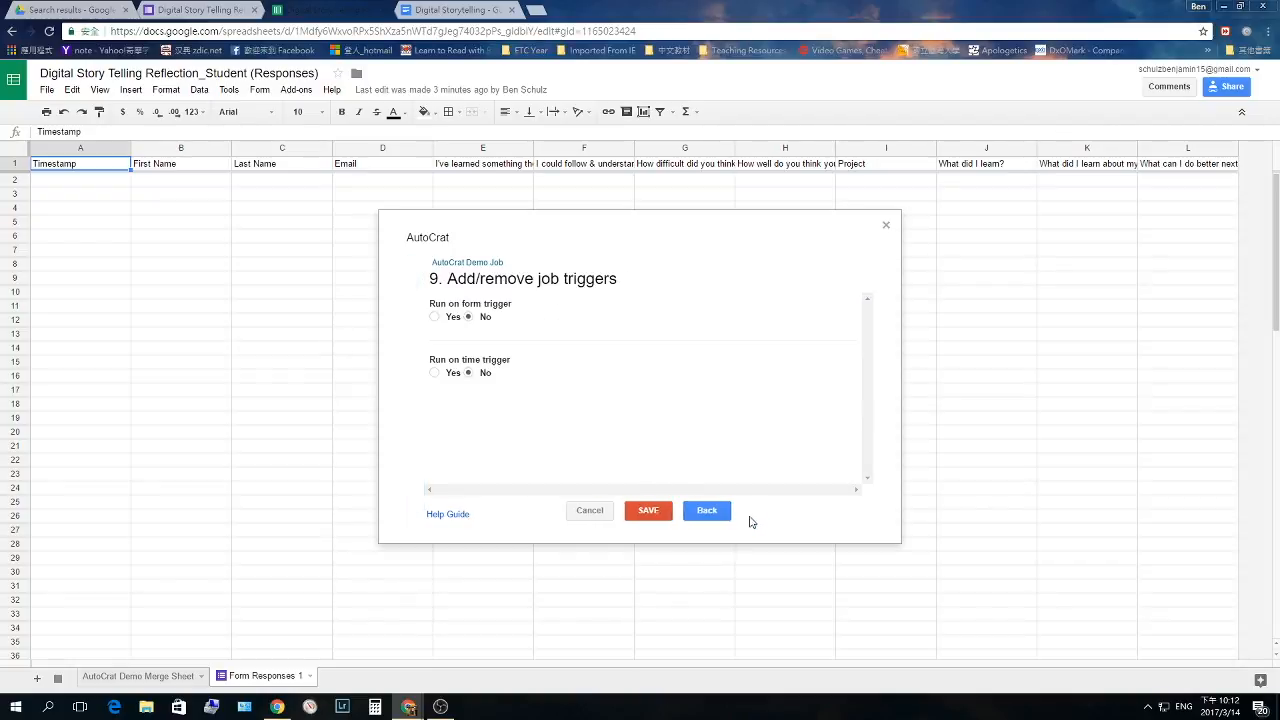
- Set Run on form trigger to Yes, confirm enabling form triggers, and save the AutoCrat Demo Job
left_click(435, 317)
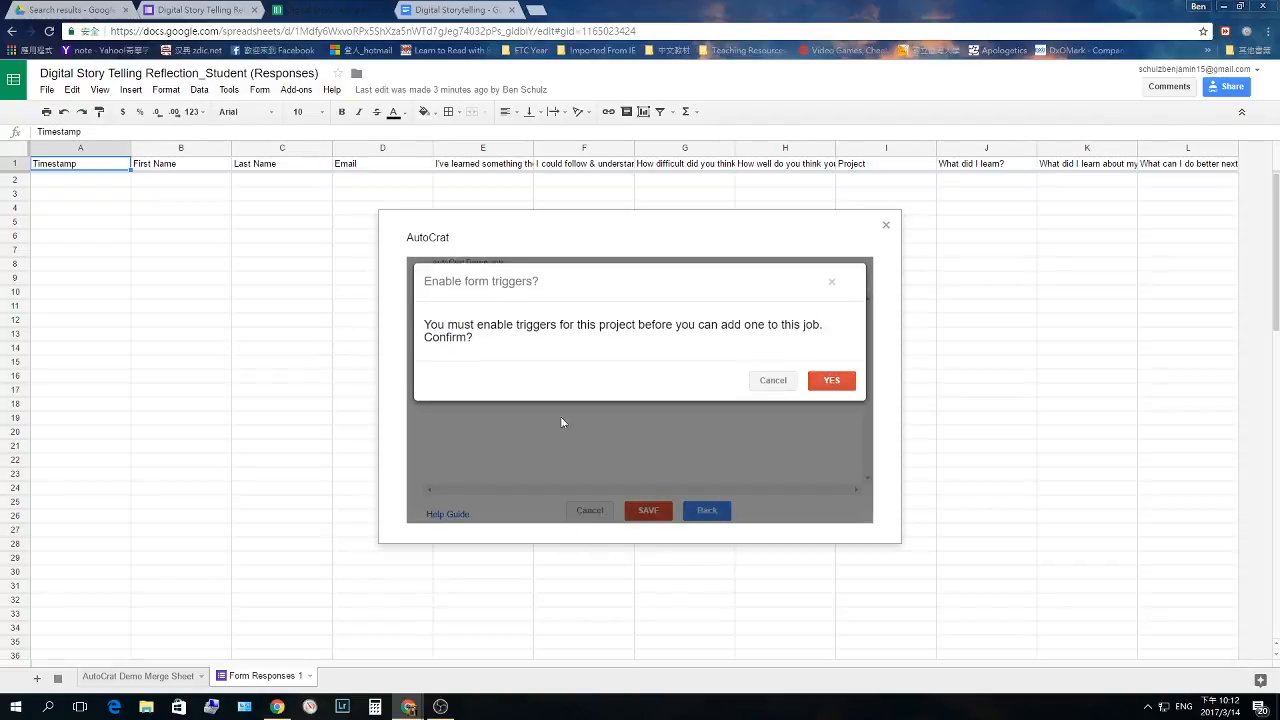
left_click(820, 382)
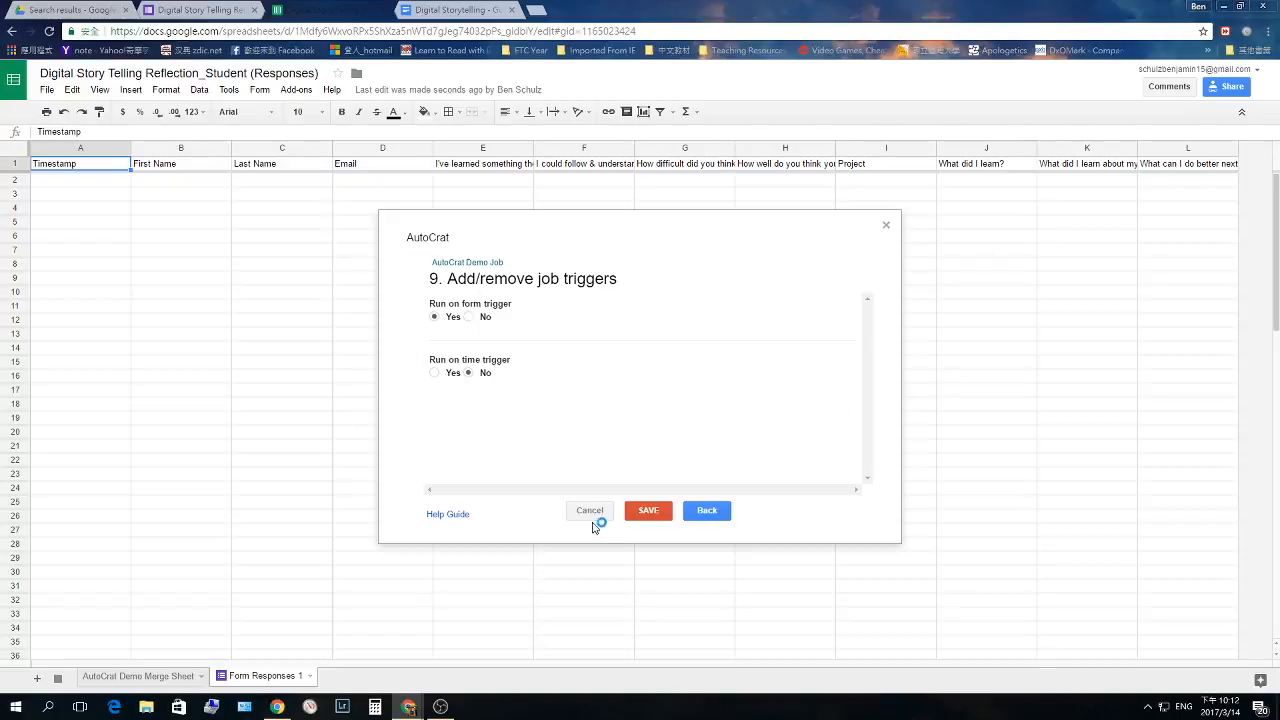
left_click(647, 512)
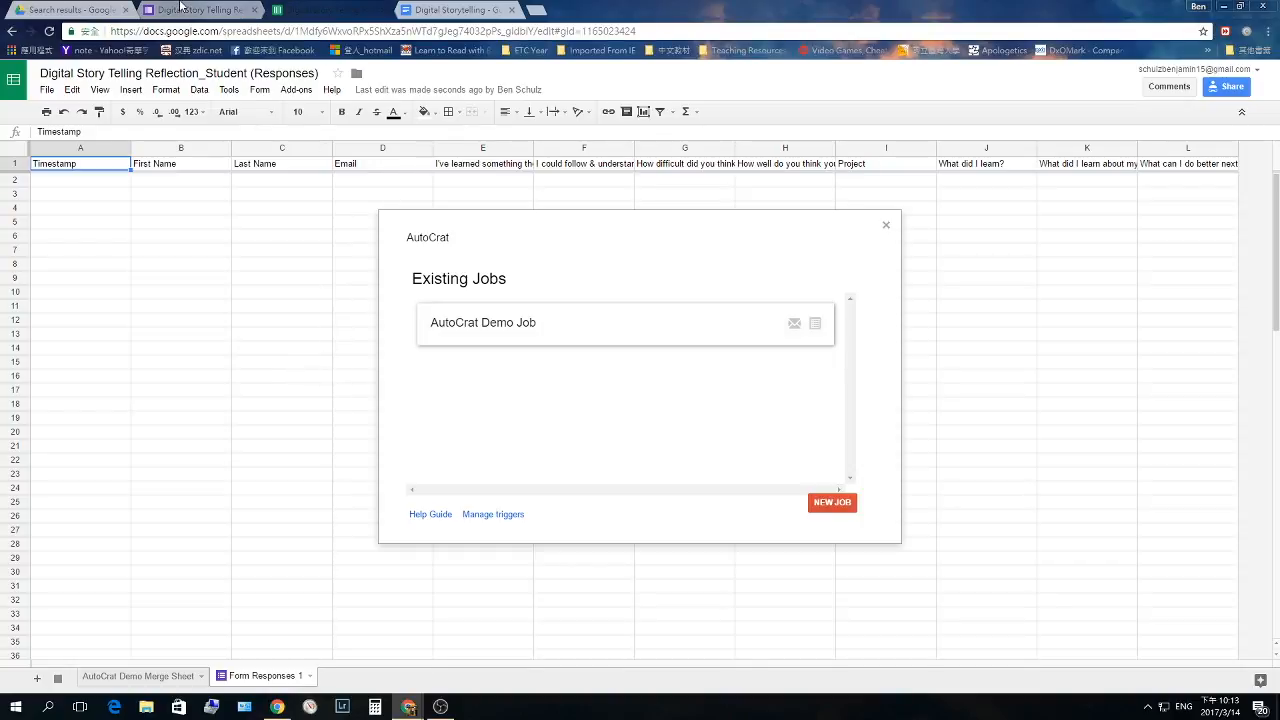
left_click(181, 8)
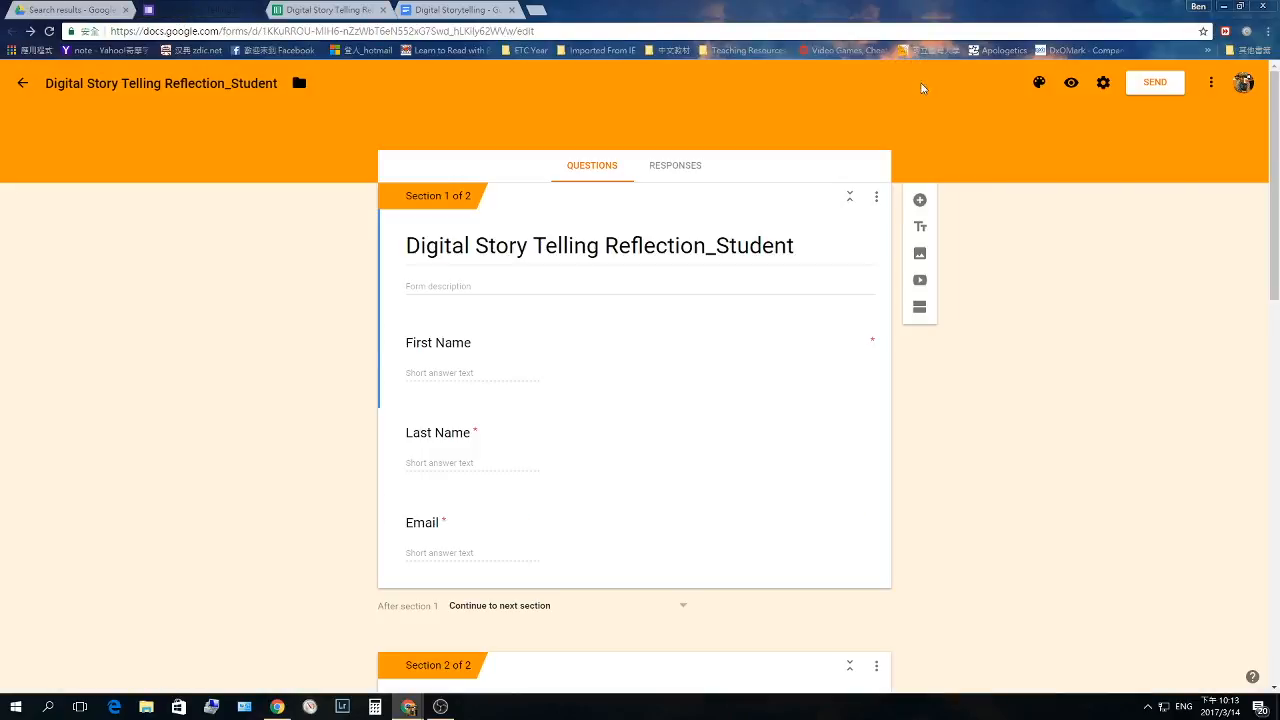
- Load the form's shareable link in a new private browsing window
left_click(1140, 84)
left_click(568, 184)
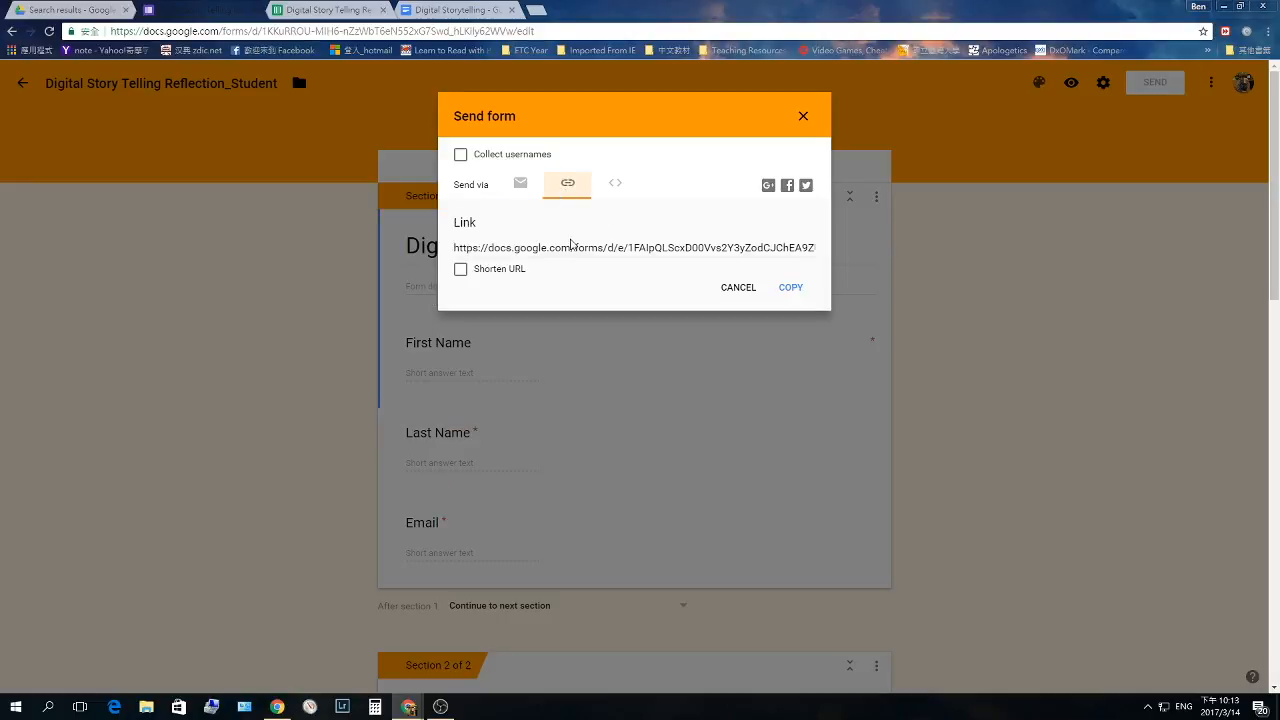
key("ctrl+shift+n")
type("https://docs.google.com/forms/d/e/1FAIpQLScxD00Vvs2Y3yZodCJChEA9ZUp38BGiVusndlyxtb7GinuyZg/viewform?usp=sf_link")
key("Return")
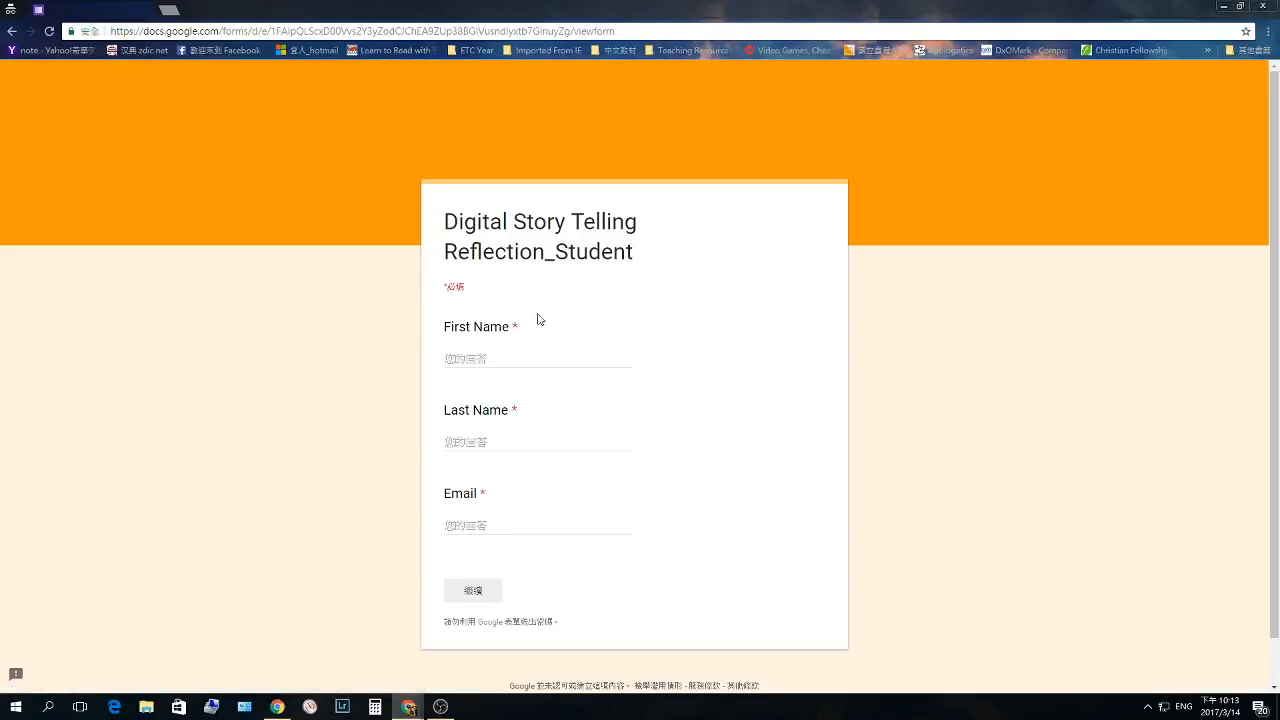
- Enter the test respondent's first name, last name and e-mail, then continue
left_click(495, 355)
key("Tab")
key("Tab")
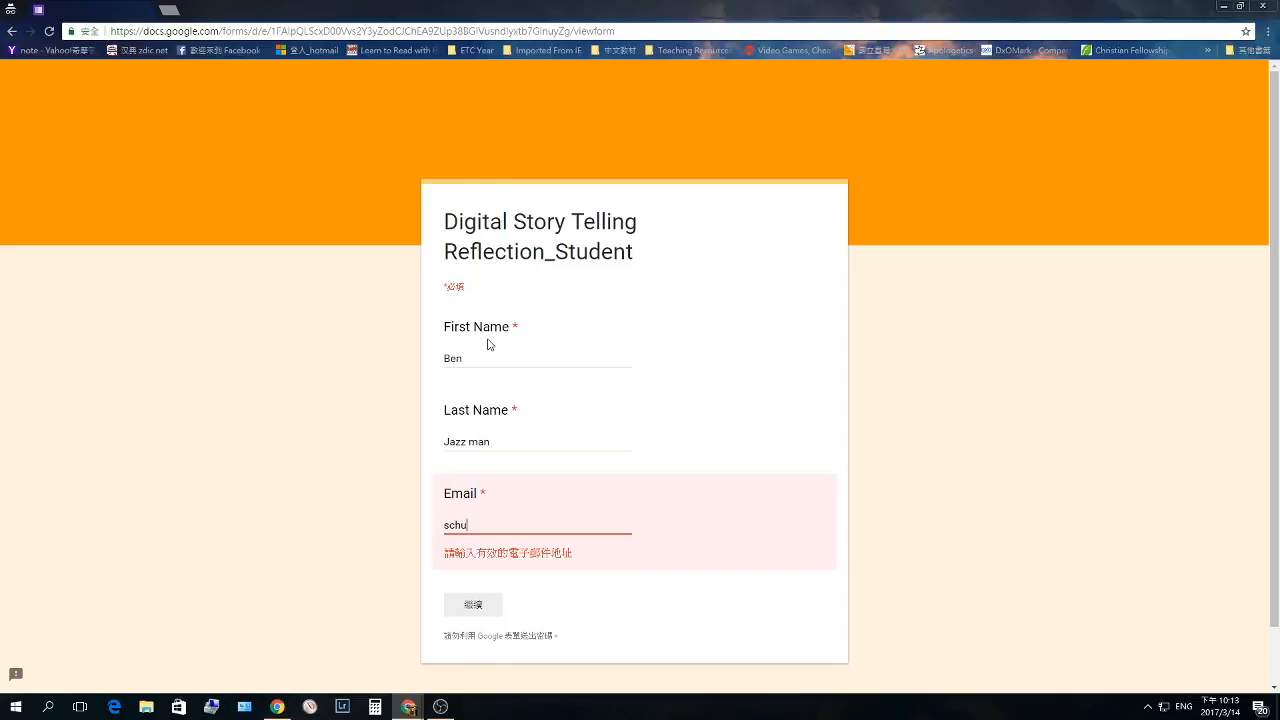
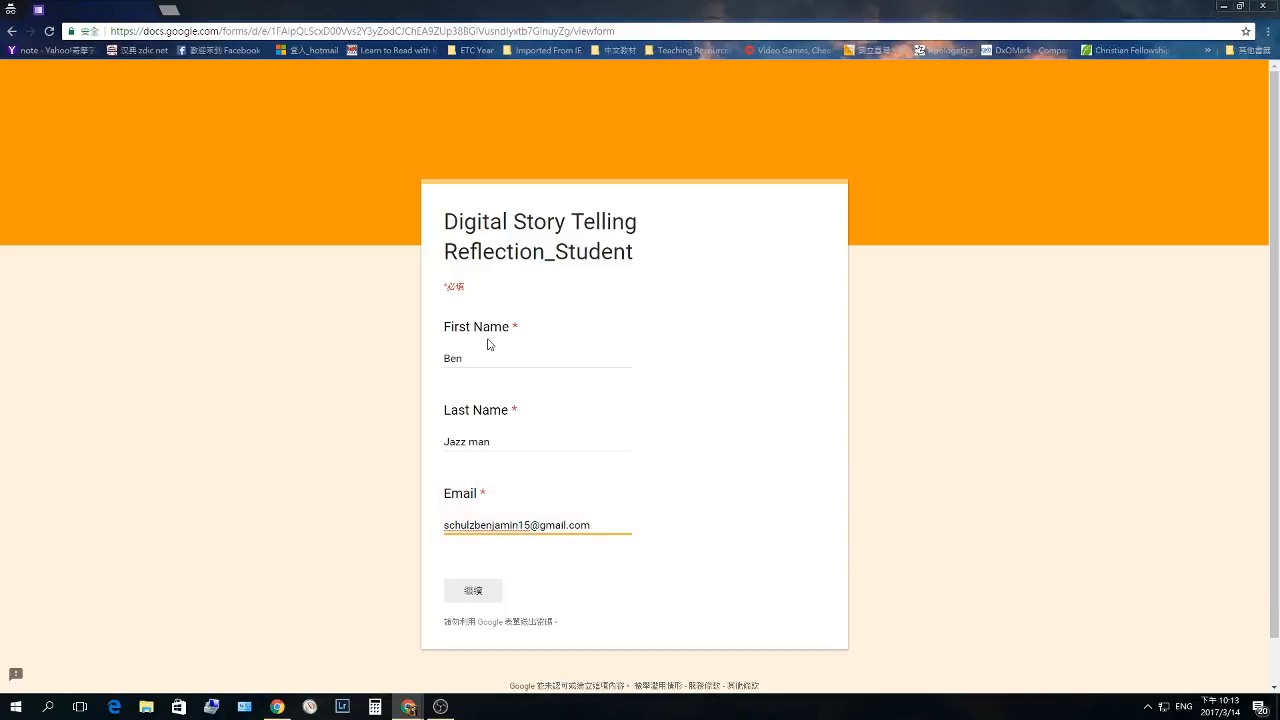
left_click(475, 592)
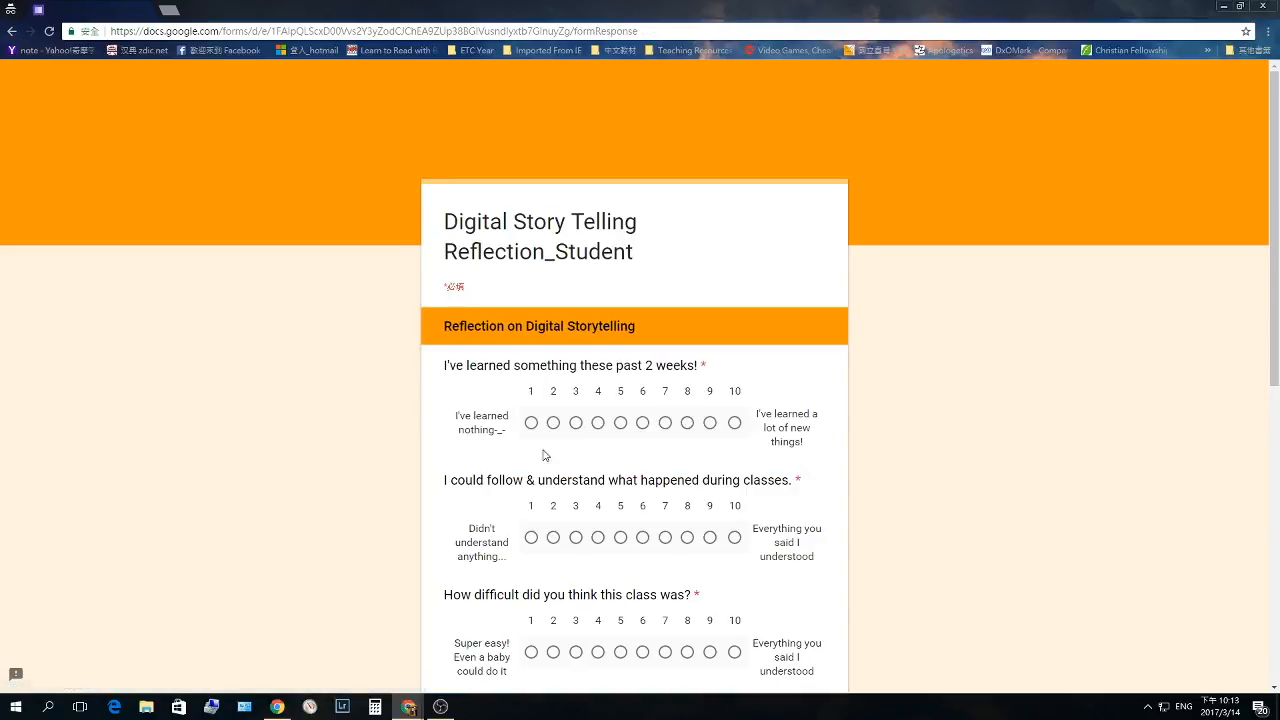
- Rate the four reflection questions 7, 7, 5 and 5
left_click(665, 422)
left_click(665, 537)
scroll(660, 530, "down", 3)
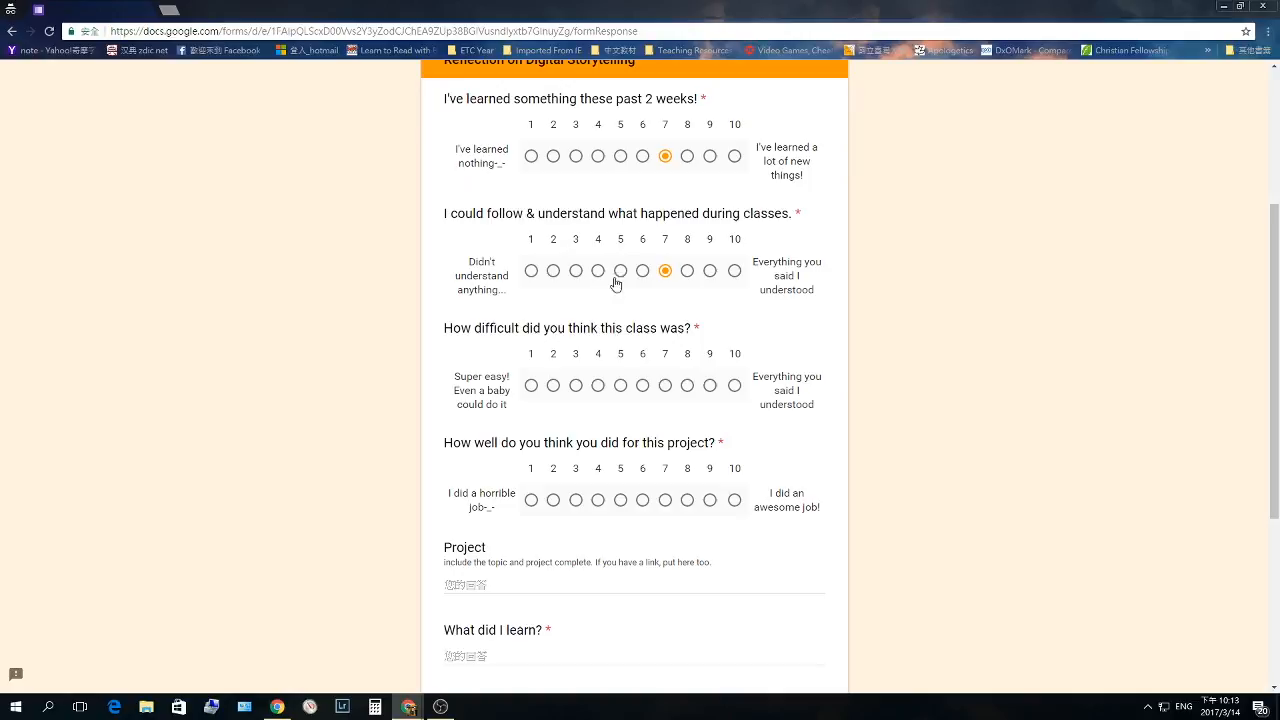
left_click(620, 385)
left_click(620, 500)
scroll(514, 514, "down", 1)
- Answer the text questions with 656, 6565, 56 and 'try', submit, and close the confirmation
left_click(514, 514)
type("656")
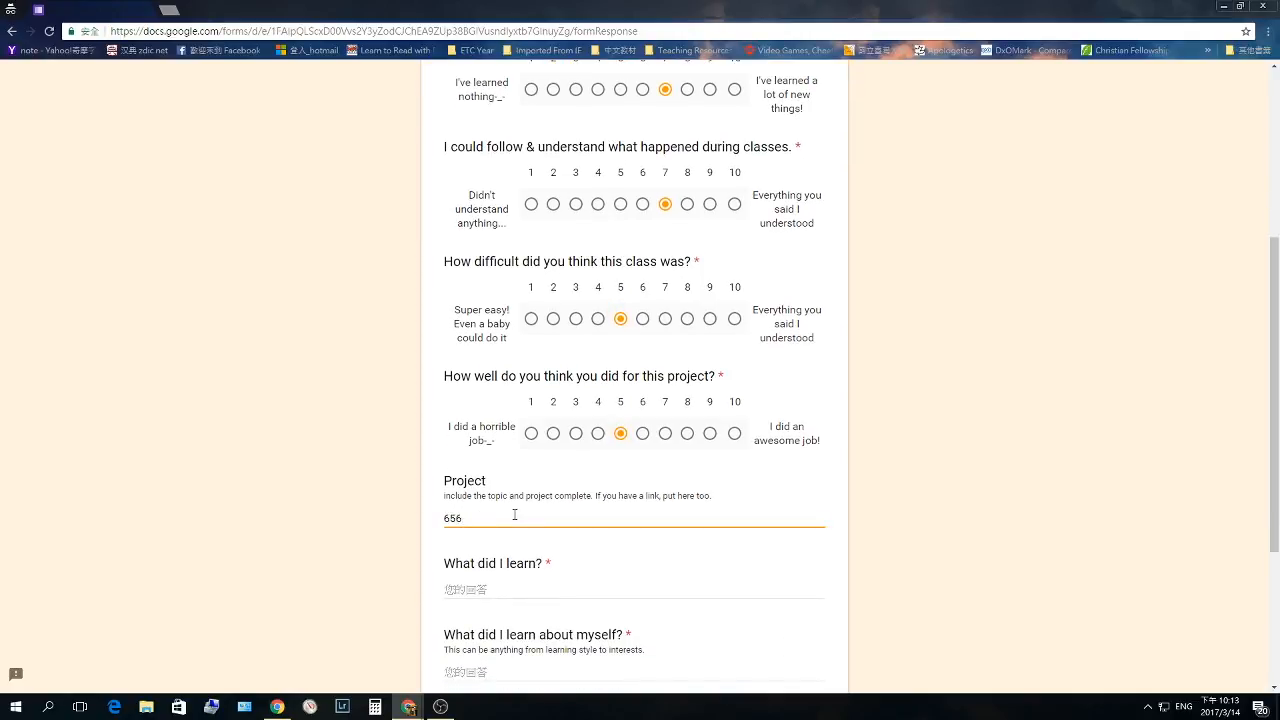
key("Tab")
key("Tab")
type("6565")
left_click(521, 580)
type("56")
scroll(483, 562, "down", 3)
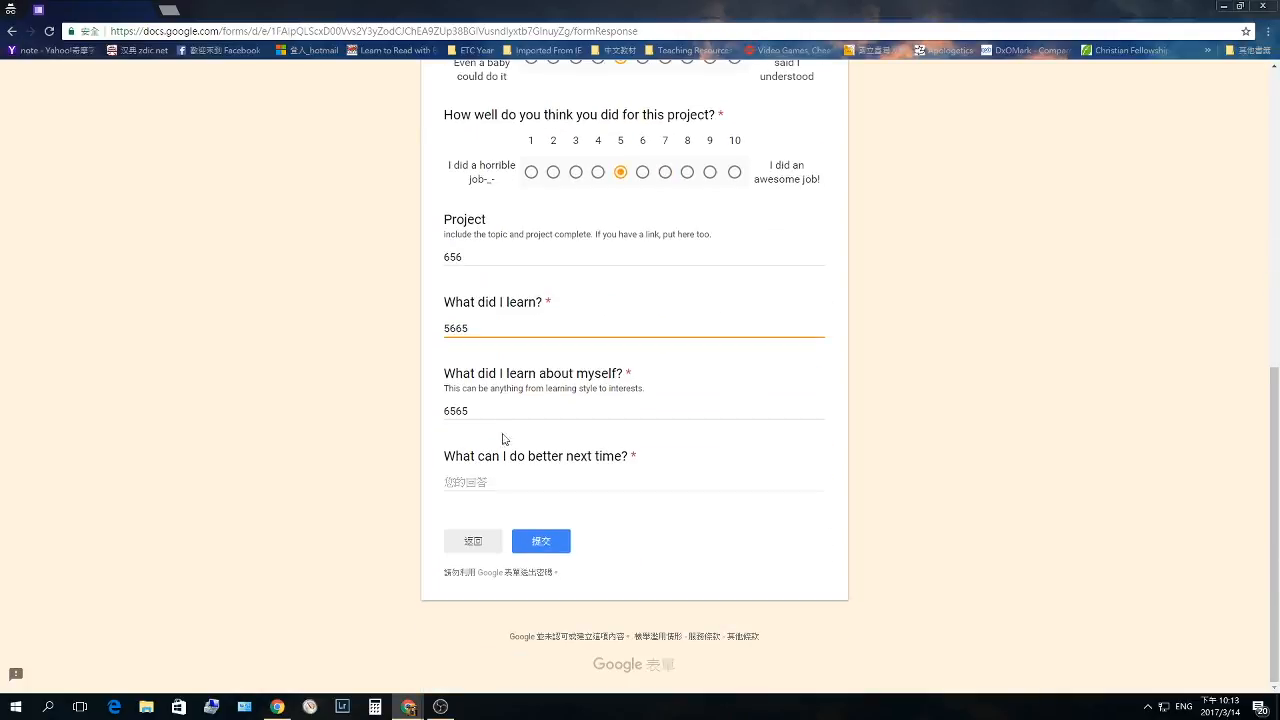
left_click(505, 490)
type("try hard")
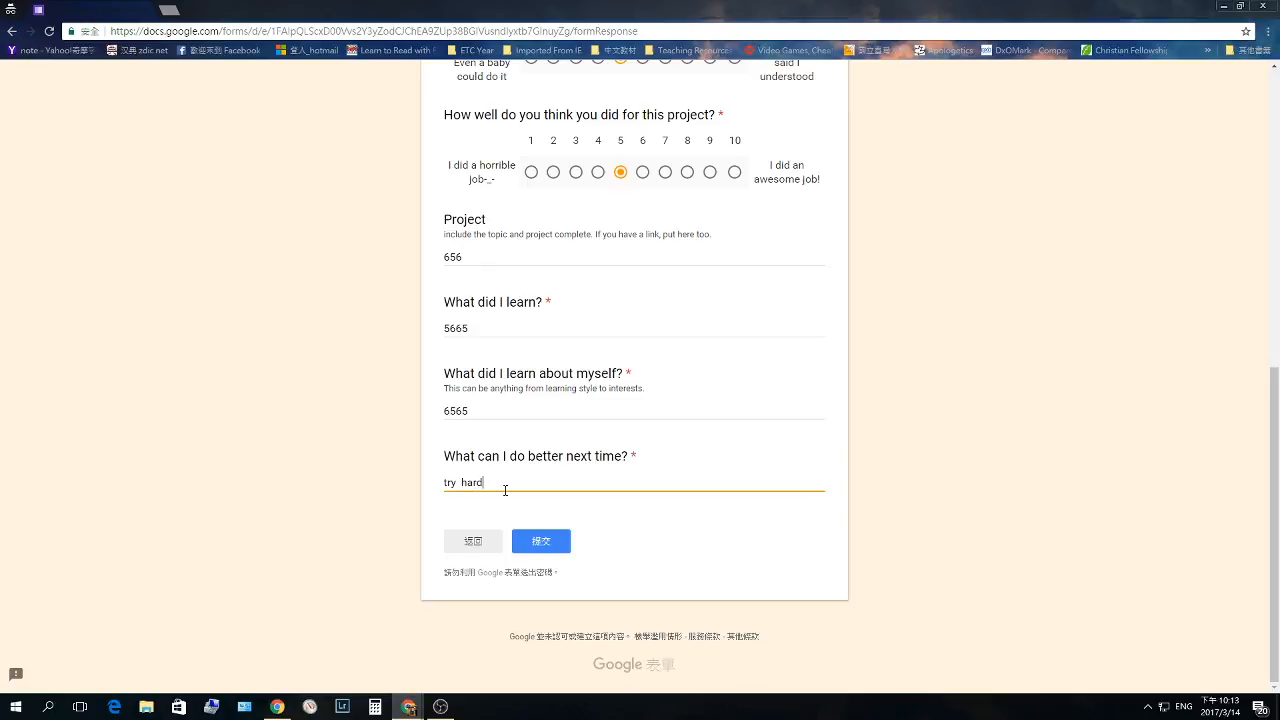
left_click(541, 541)
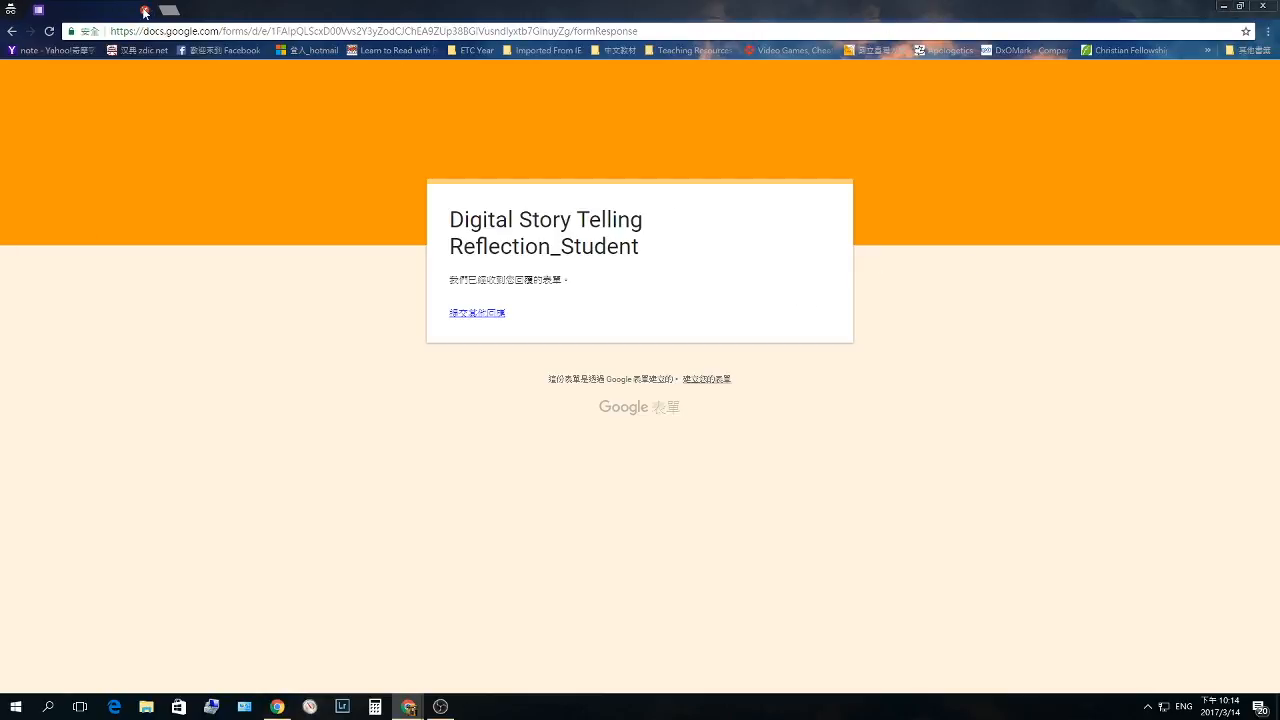
left_click(153, 11)
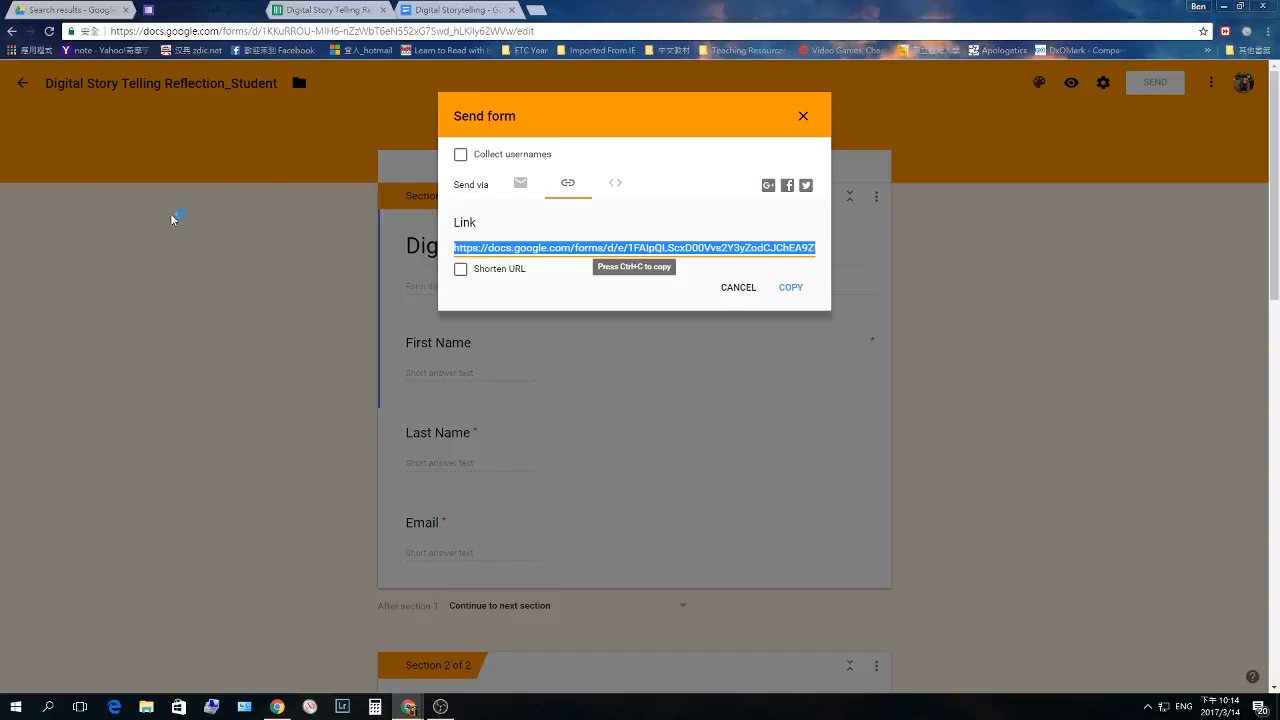
- Open Gmail in a new tab and dismiss the autoCrat timeout error
left_click(539, 11)
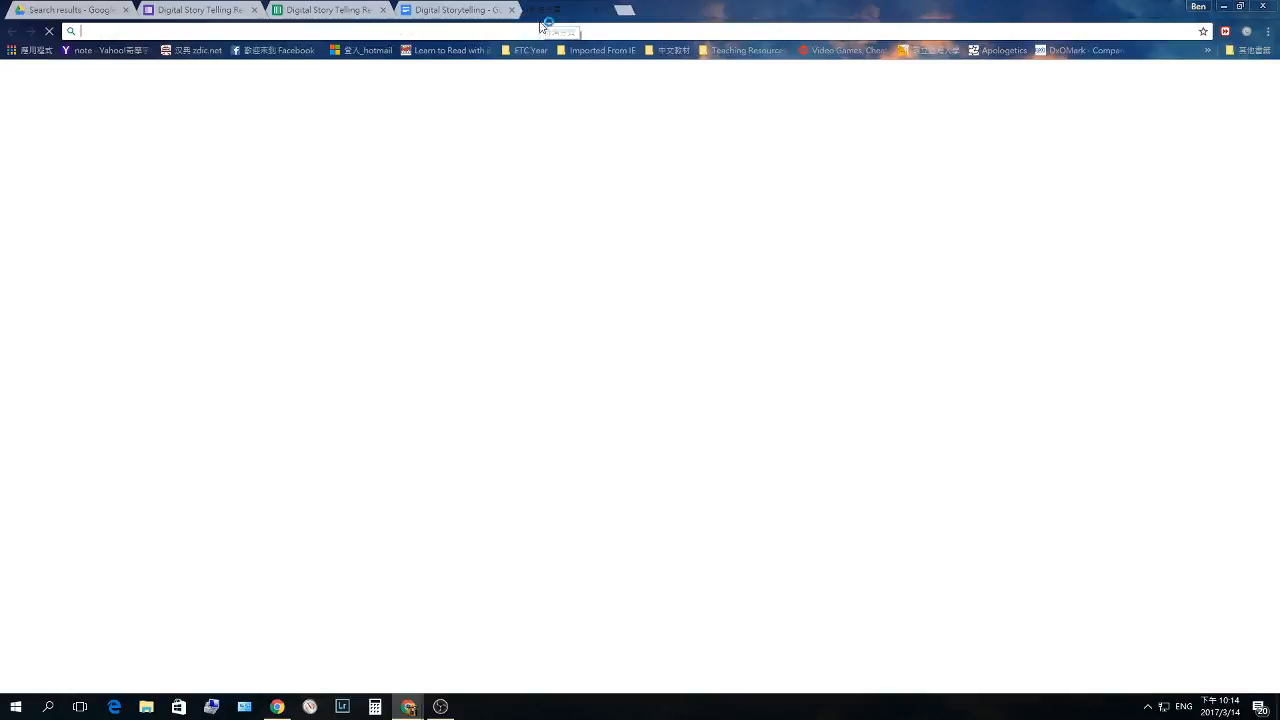
left_click(1129, 80)
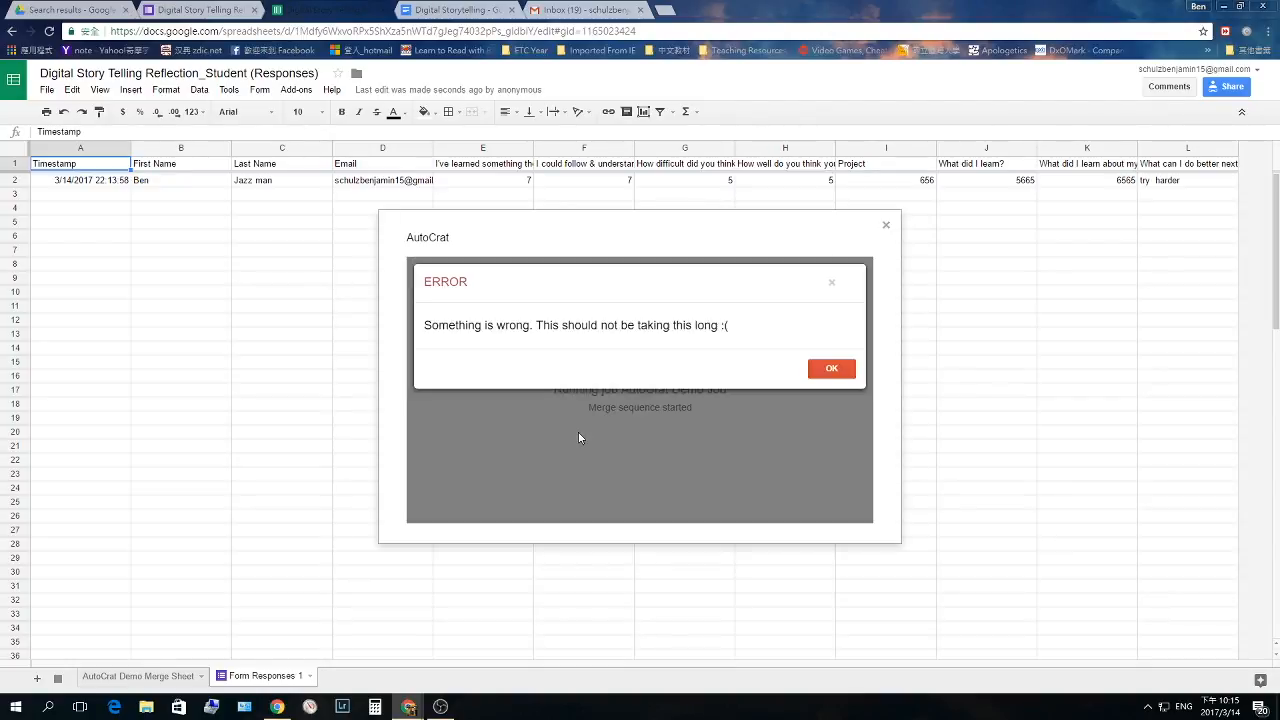
left_click(601, 10)
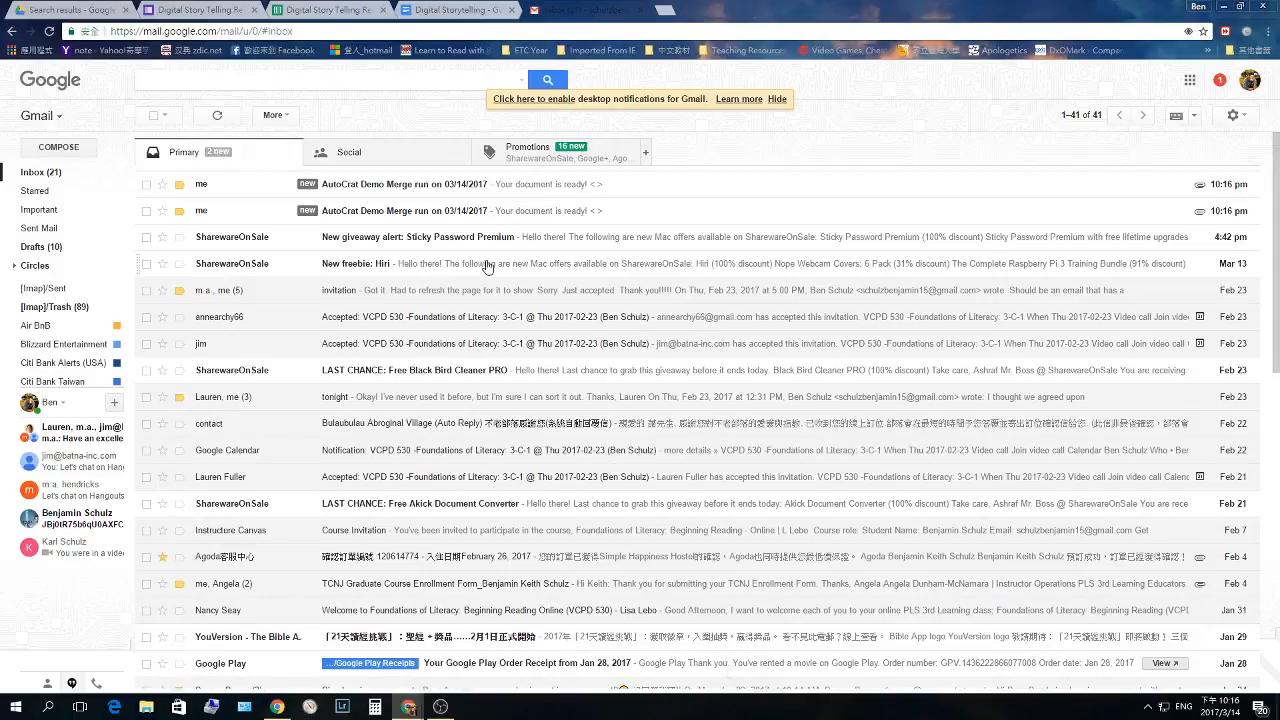
- Open the AutoCrat Demo Merge email and preview the attached Digital Story.pdf
left_click(363, 211)
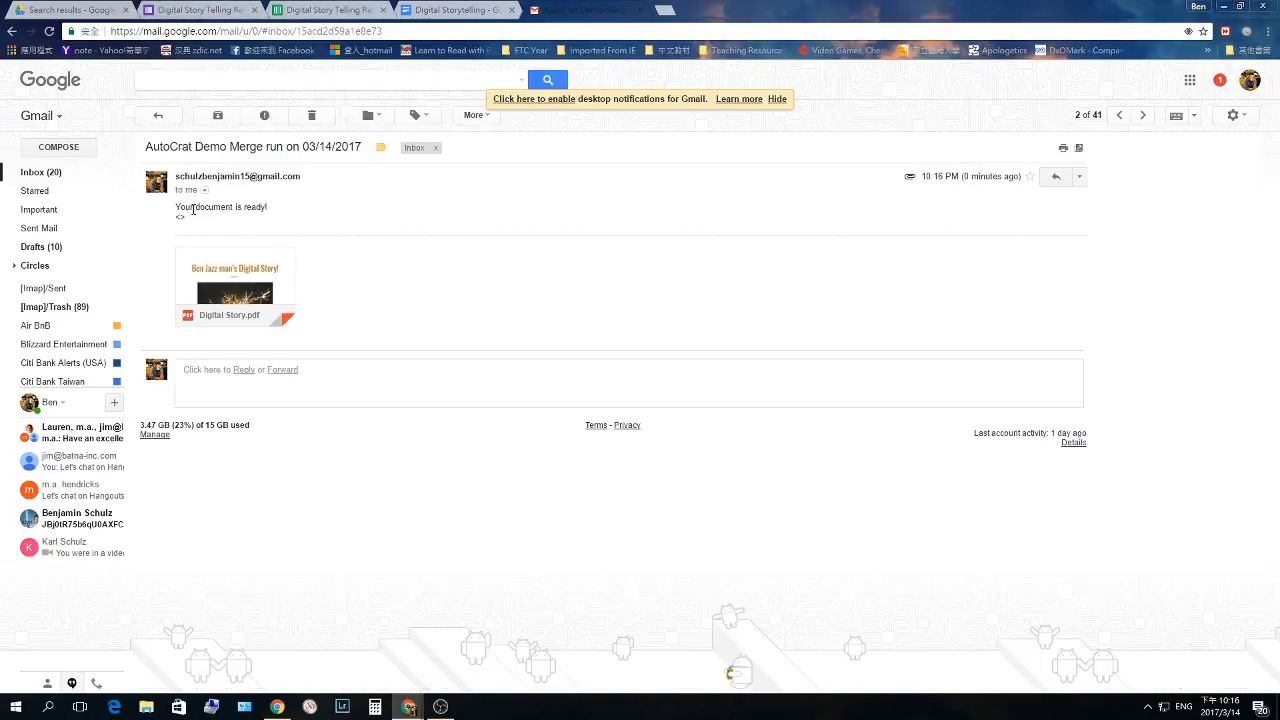
left_click_drag(194, 207, 288, 216)
left_click(328, 230)
left_click(250, 275)
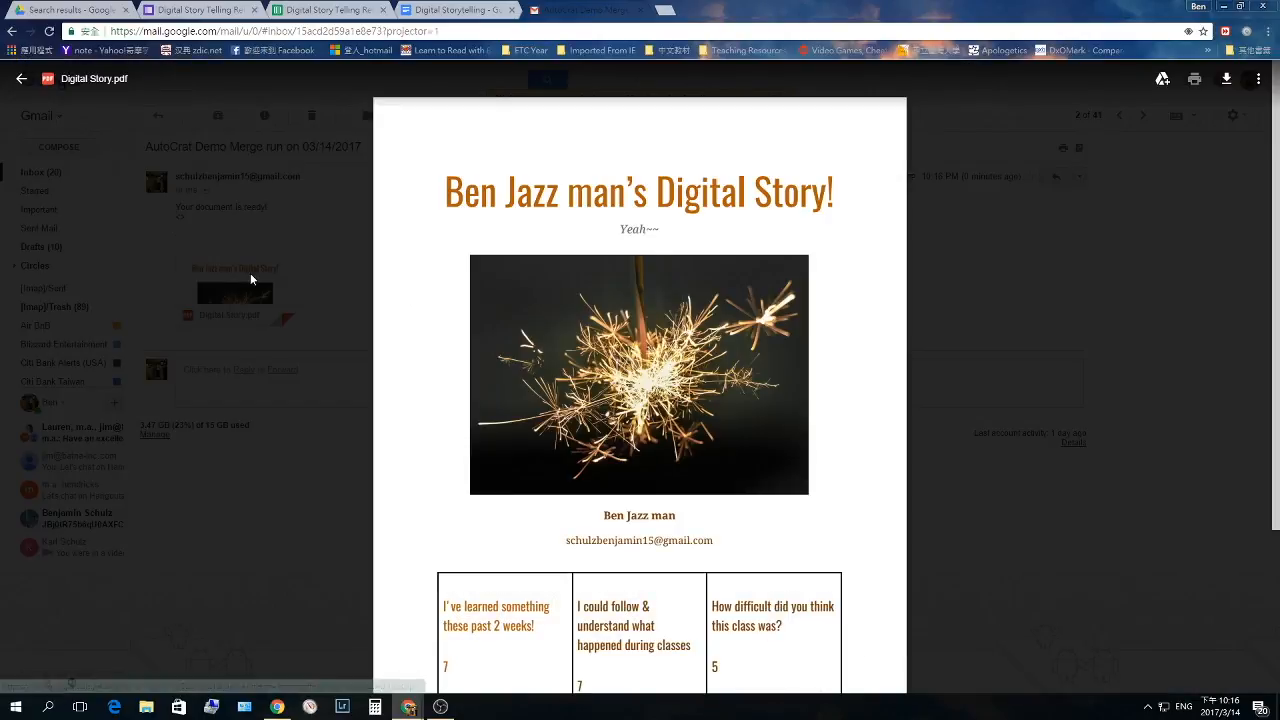
scroll(493, 215, "down", 3)
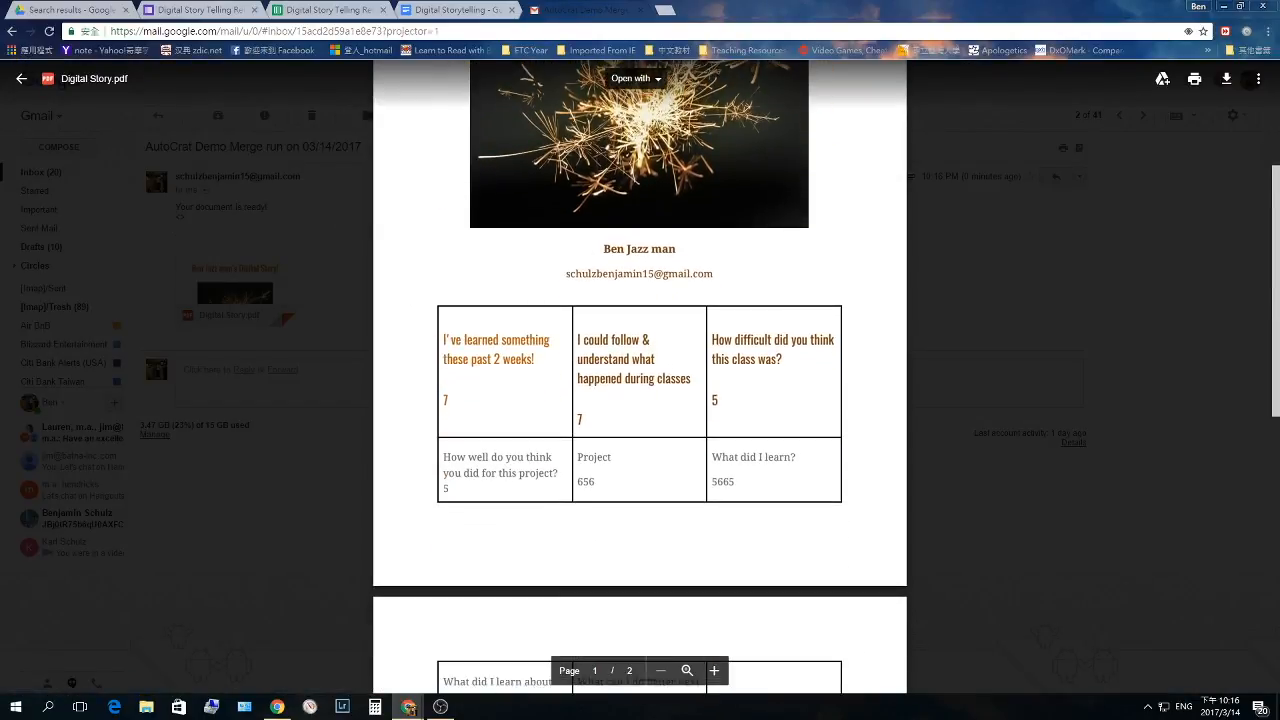
scroll(690, 447, "down", 4)
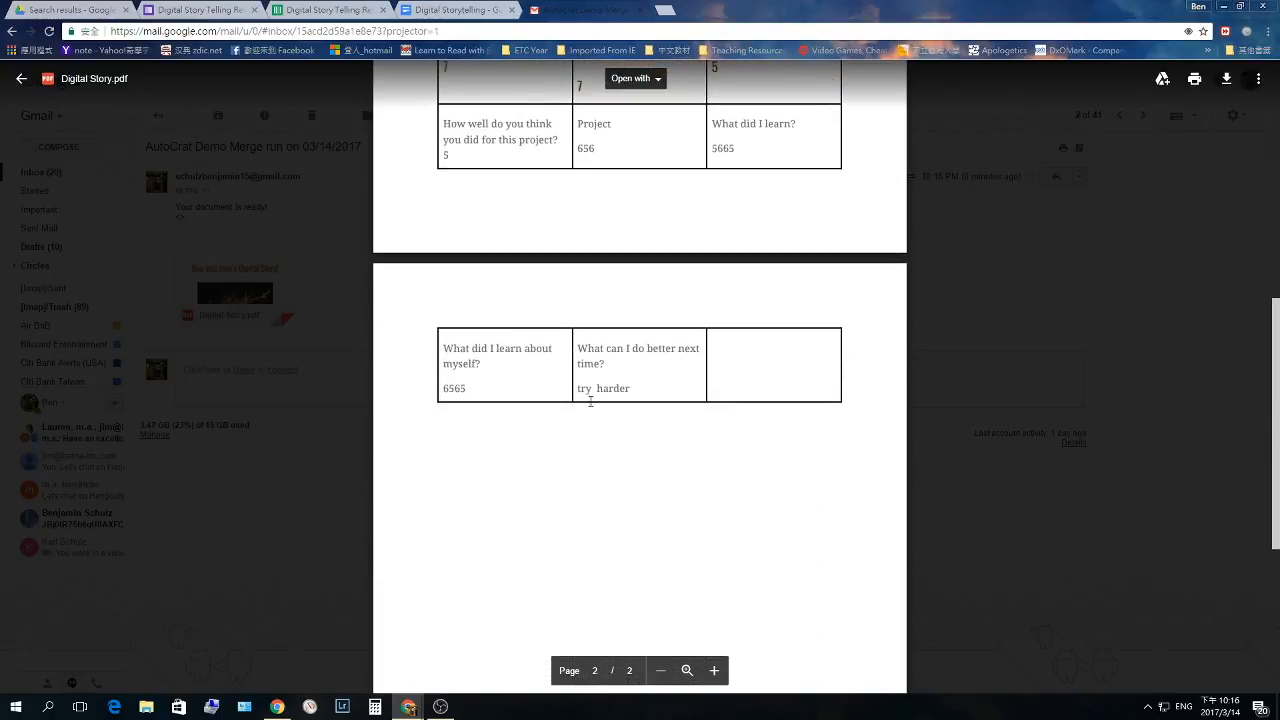
scroll(666, 389, "up", 4)
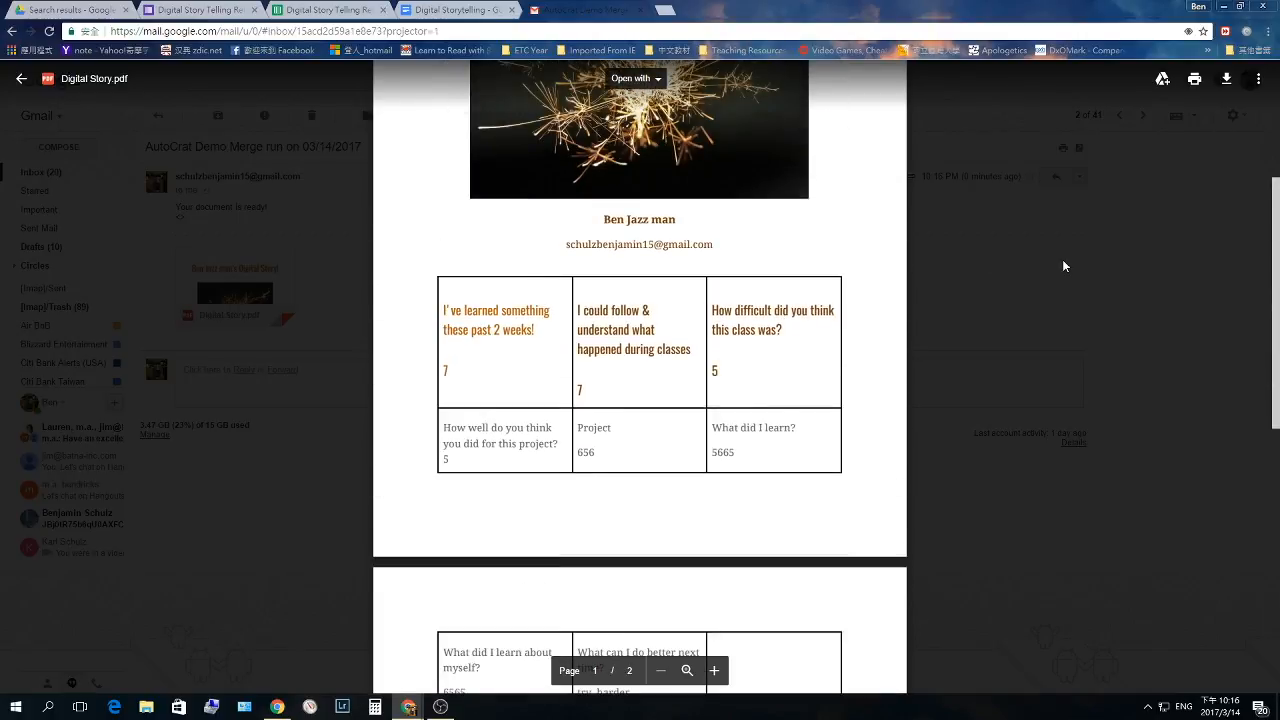
left_click(1003, 277)
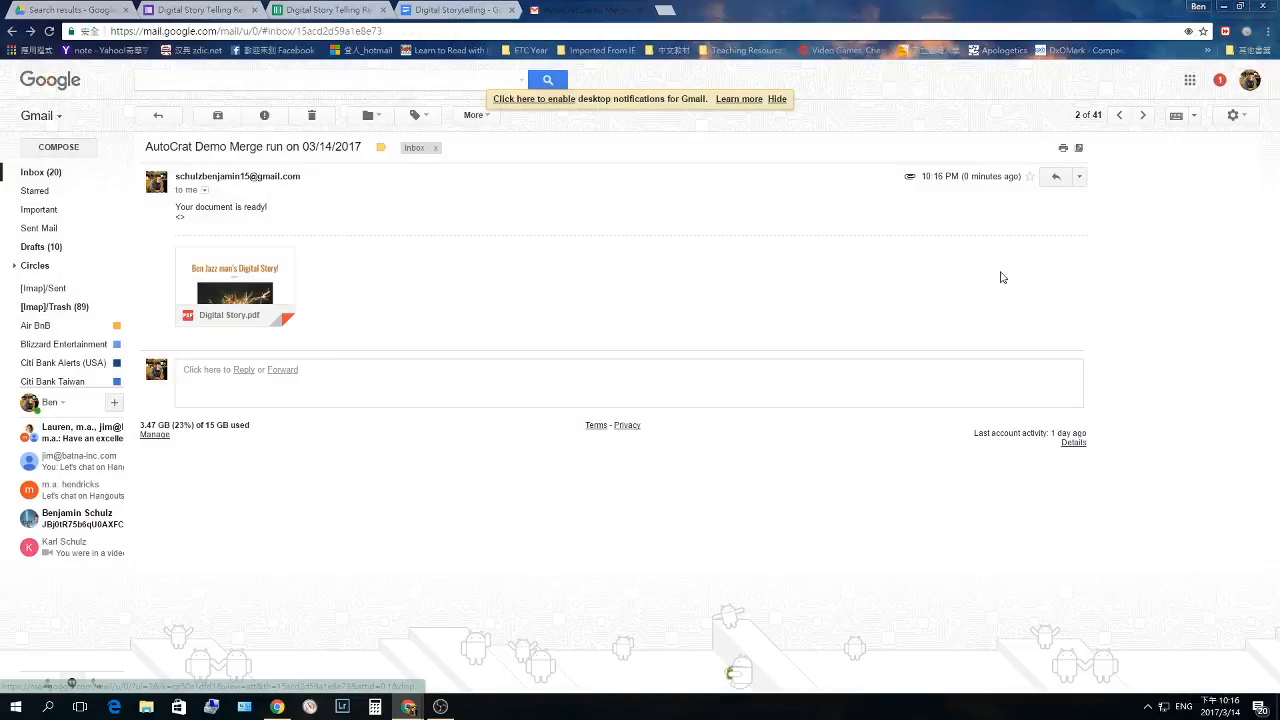
- Archive the merge email and return to the responses spreadsheet, closing the autoCrat dialog
left_click(216, 118)
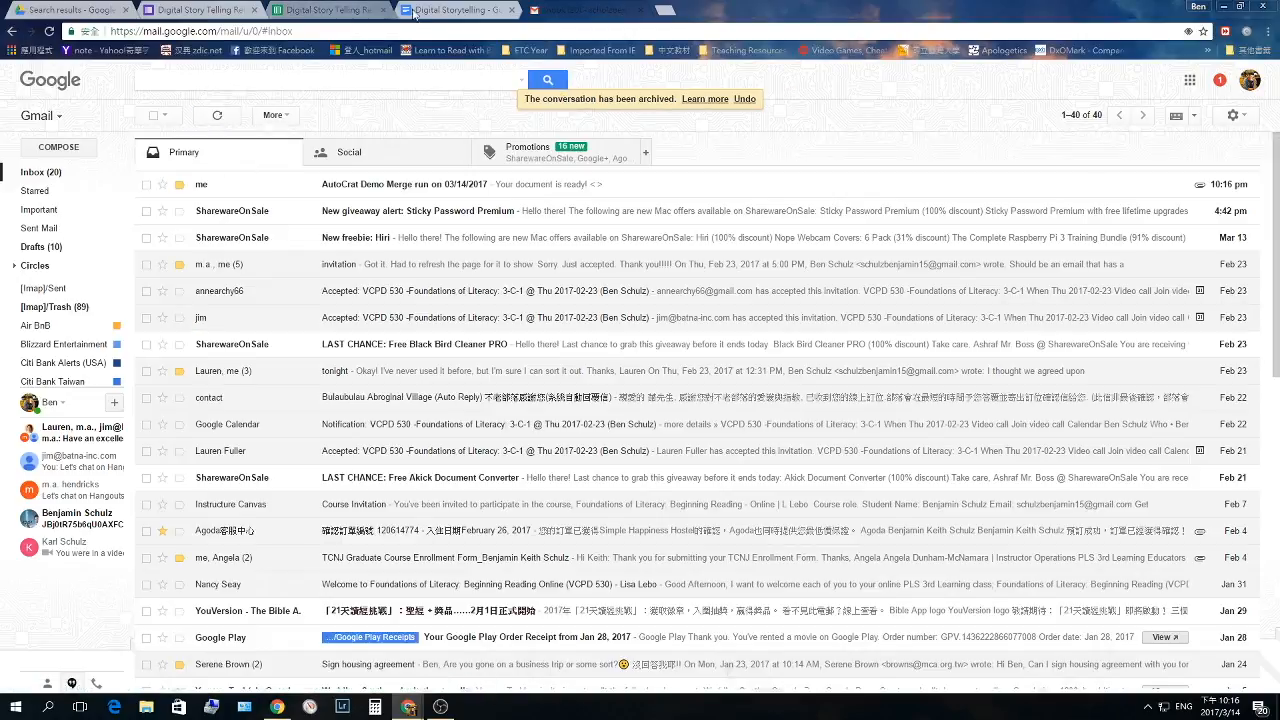
left_click(322, 11)
left_click(888, 228)
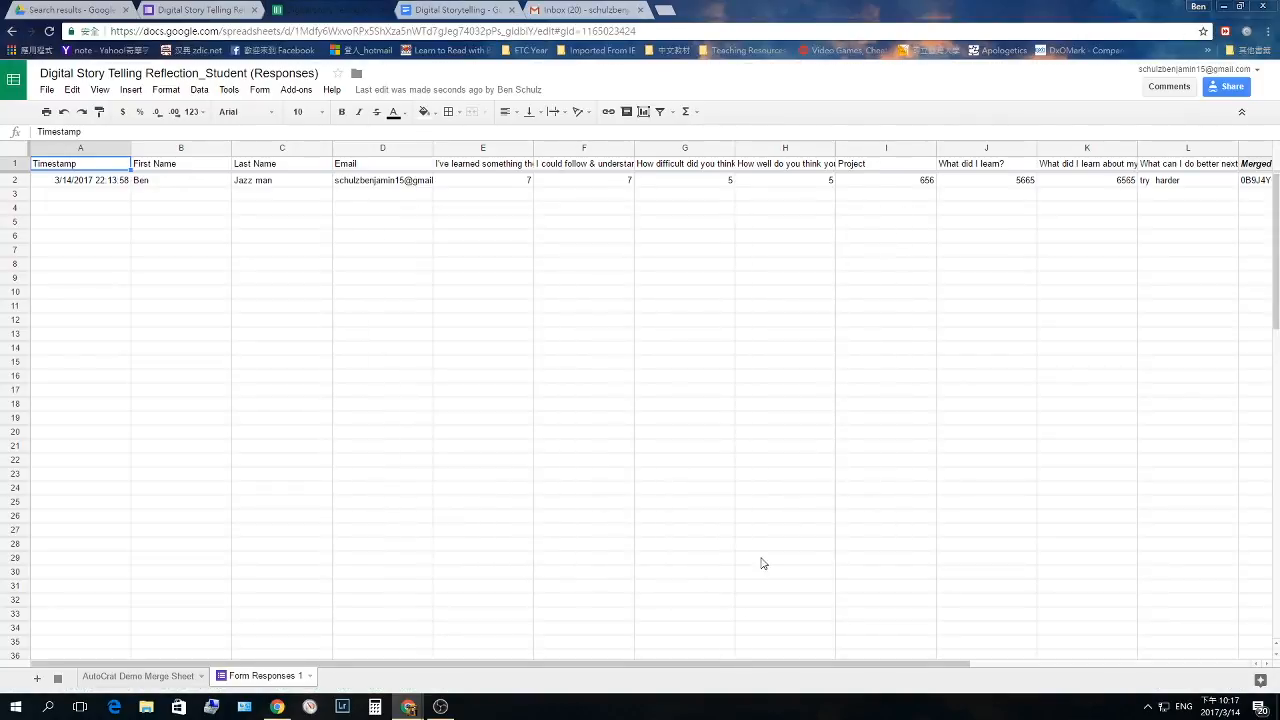
- Wrap text across the whole sheet, then check the Merged Doc ID and merge status cells
left_click_drag(731, 665, 1030, 667)
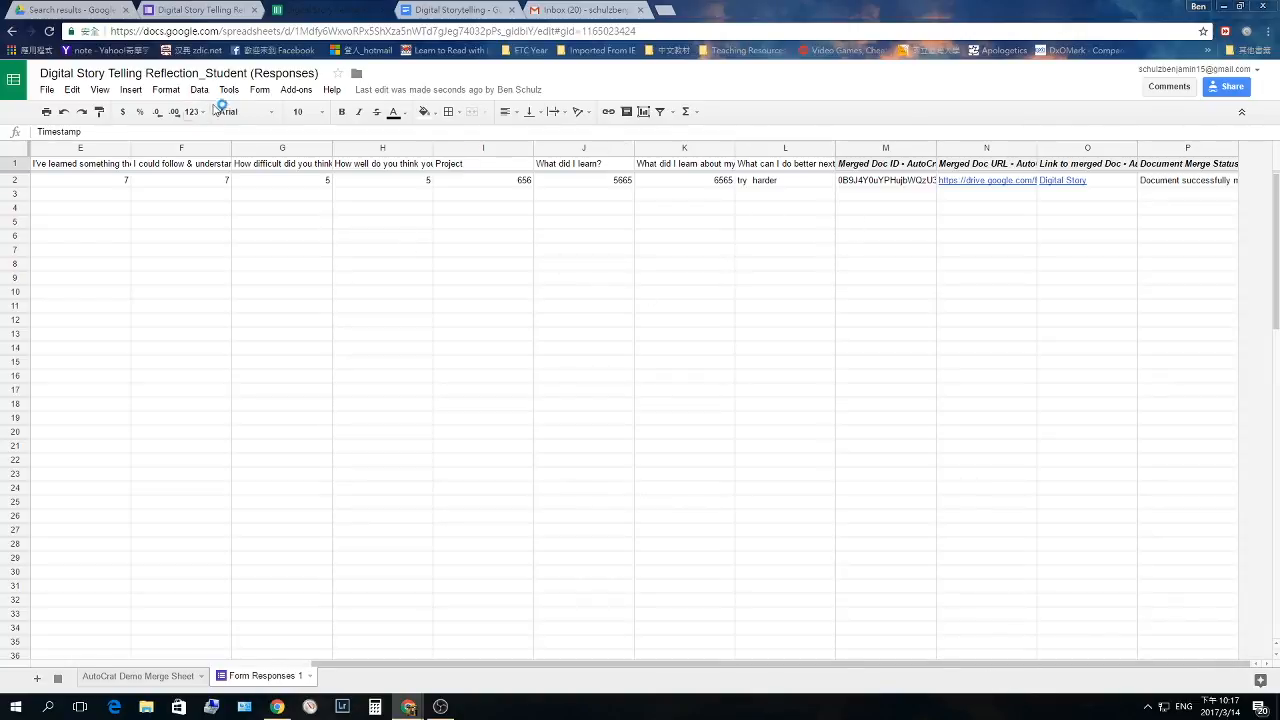
key("ctrl+a")
left_click(576, 116)
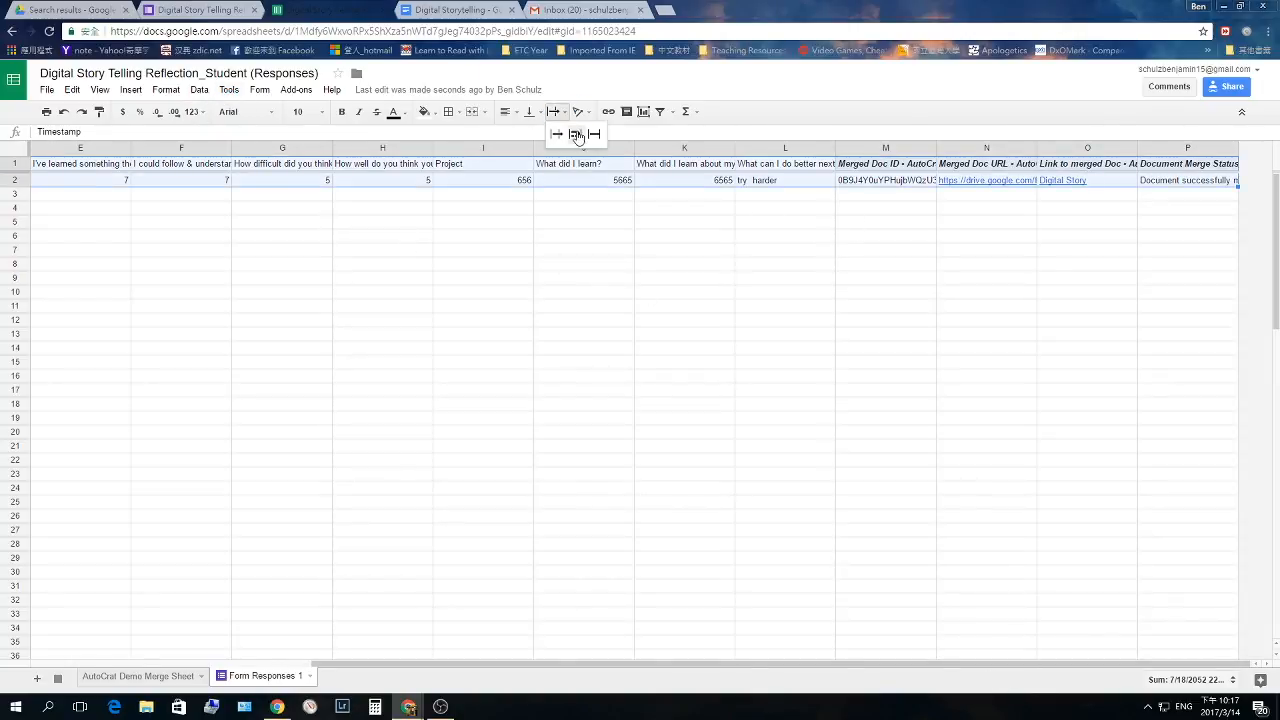
left_click(577, 137)
left_click(855, 187)
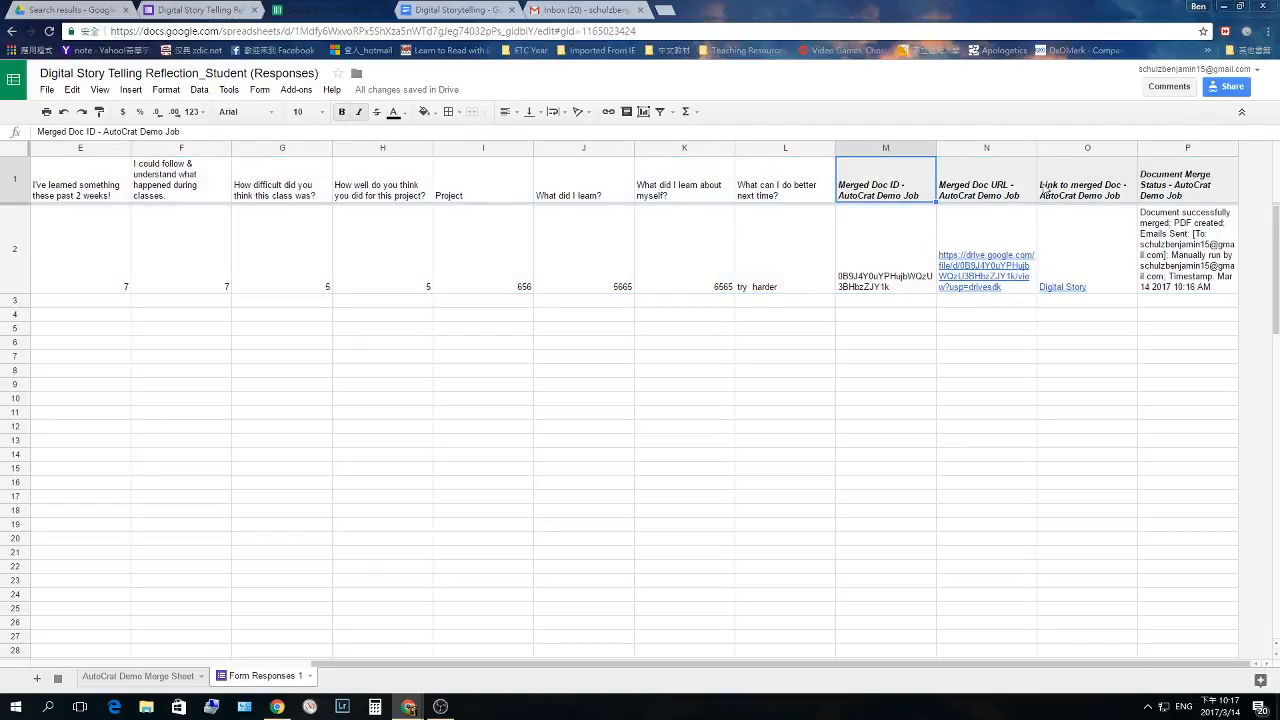
left_click(1153, 218)
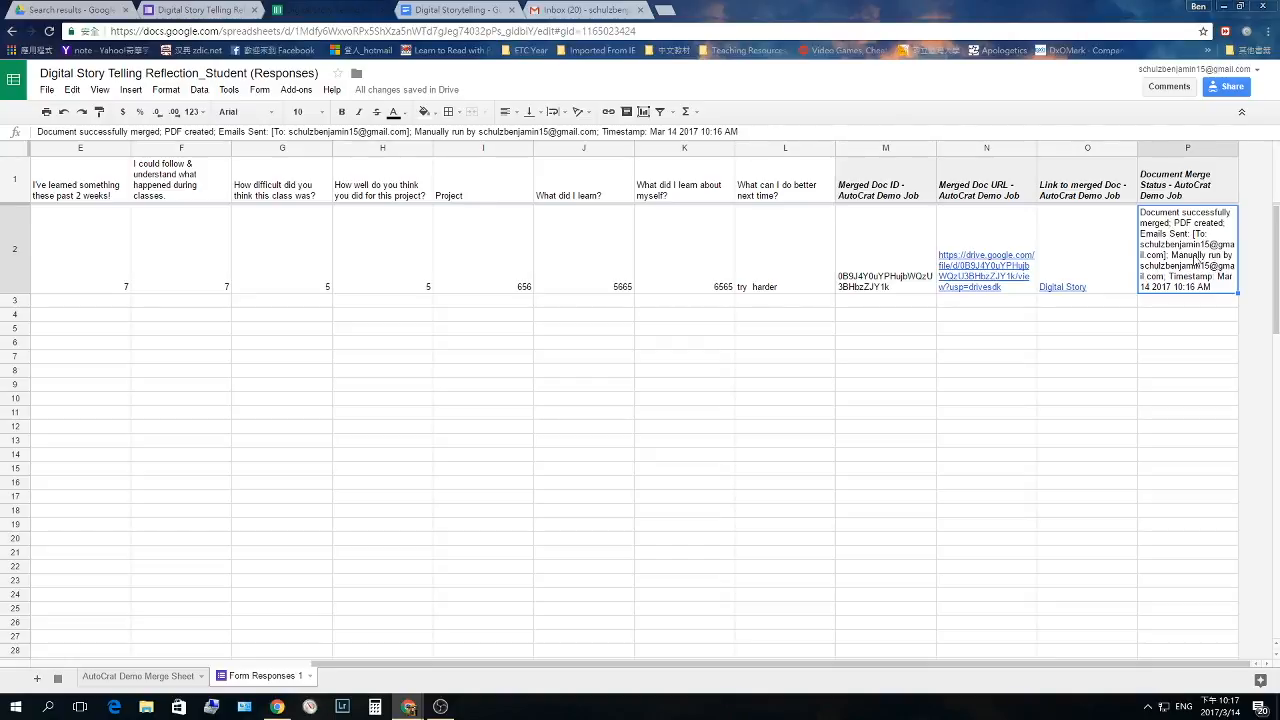
mouse_move(1072, 240)
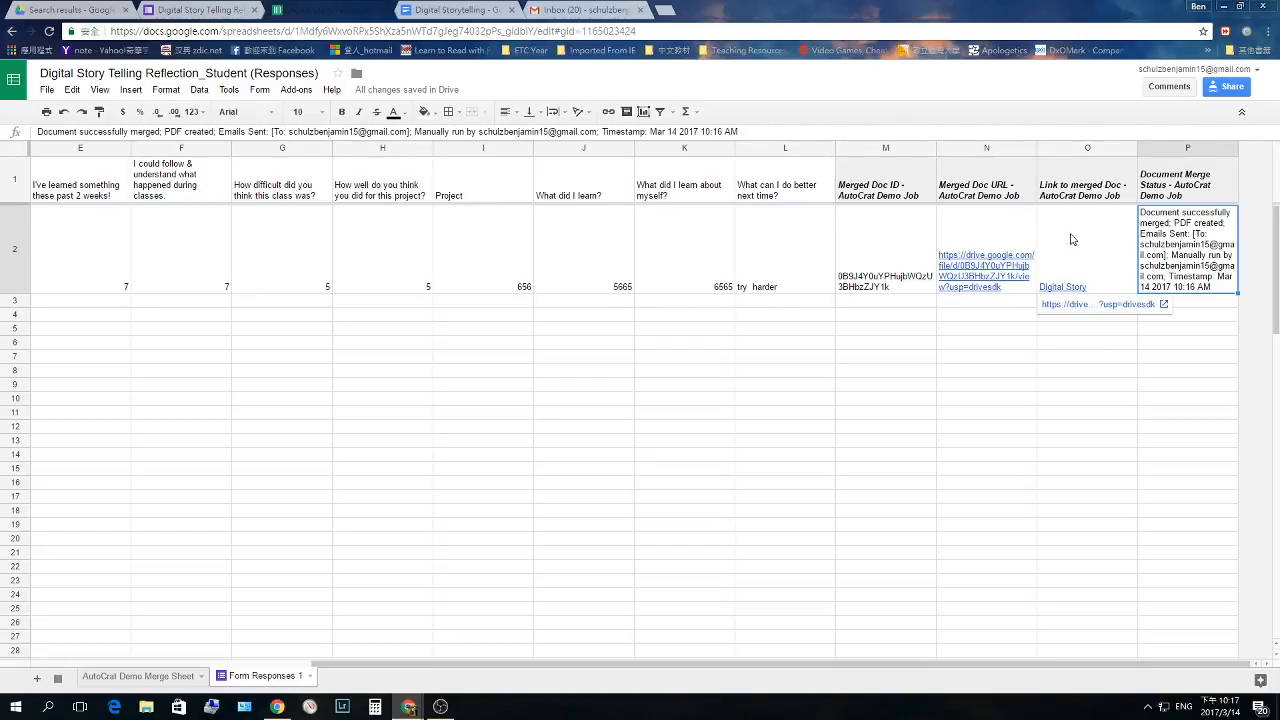